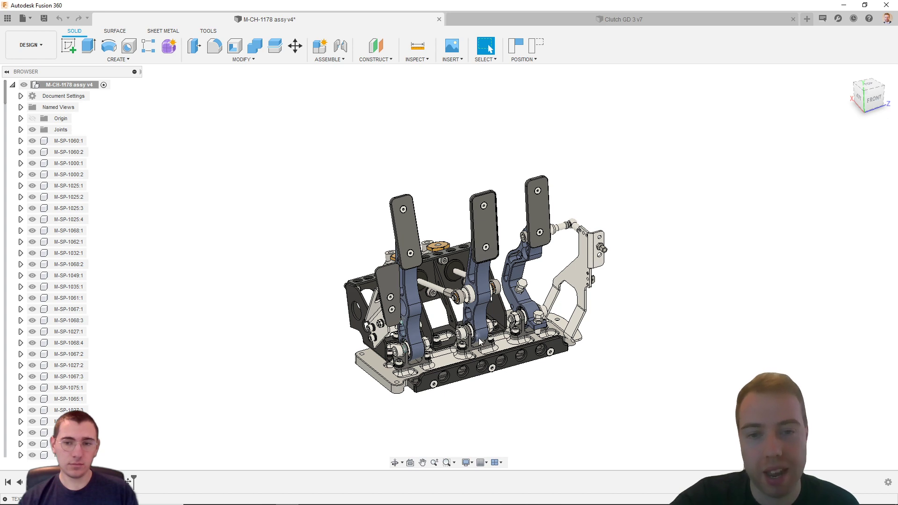
Examine the complete three-pedal assembly from the front and from an elevated side angle.
middle_click_drag(537, 384, 518, 381, "shift")
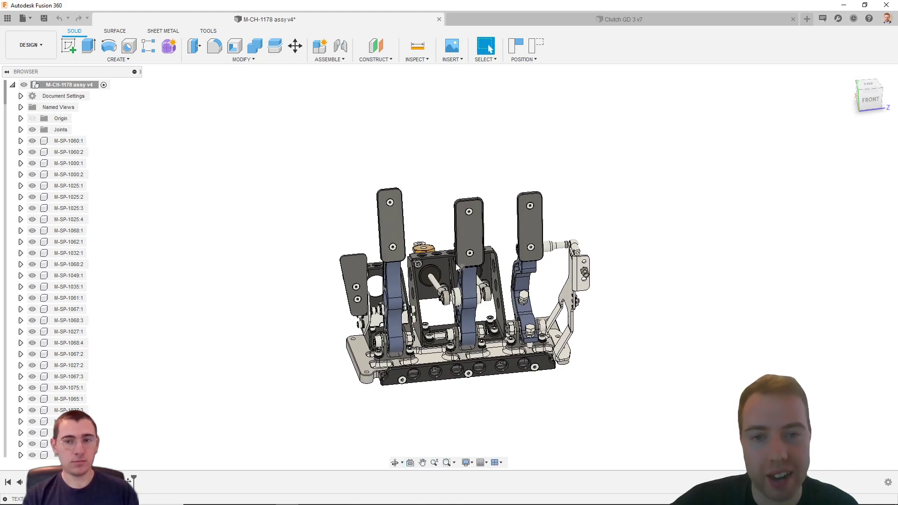
mouse_move(548, 289)
middle_mouse_down("shift")
mouse_move(527, 288)
mouse_move(580, 291)
mouse_move(553, 292)
middle_mouse_up("shift")
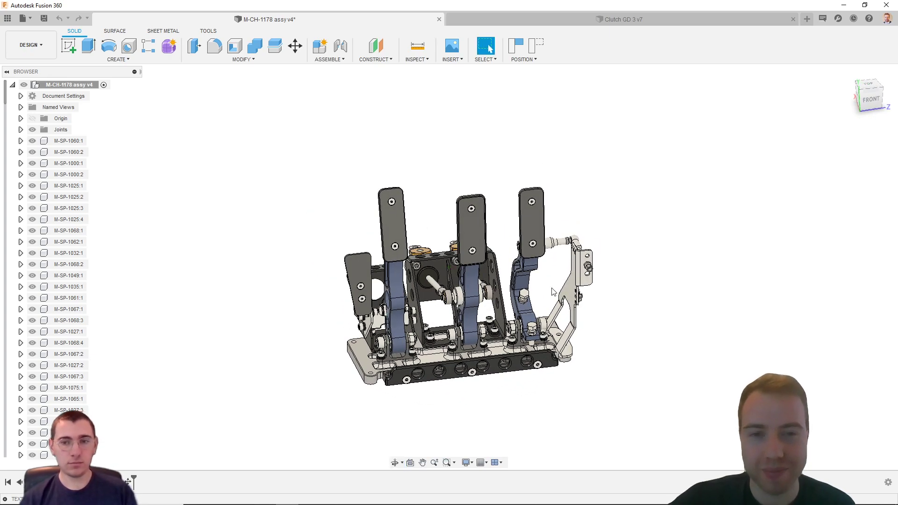
middle_click_drag(498, 355, 526, 371, "shift")
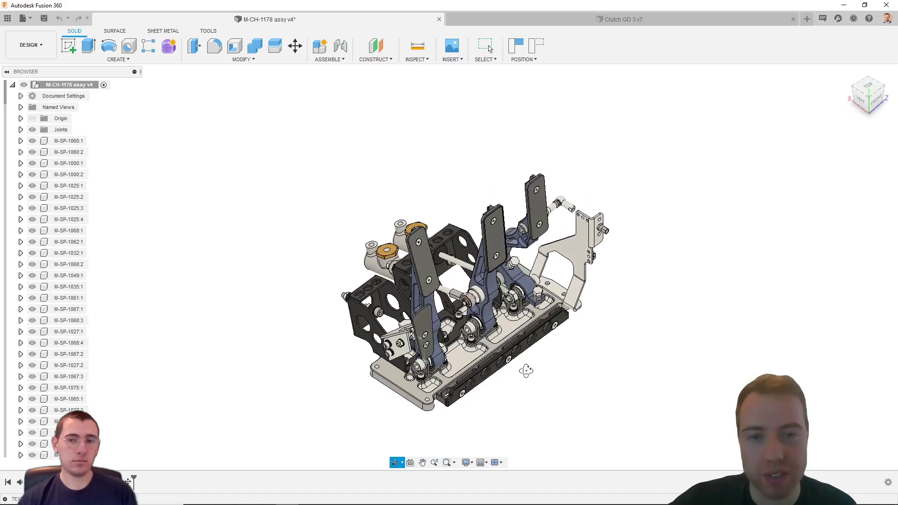
scroll(470, 357, "up", 3)
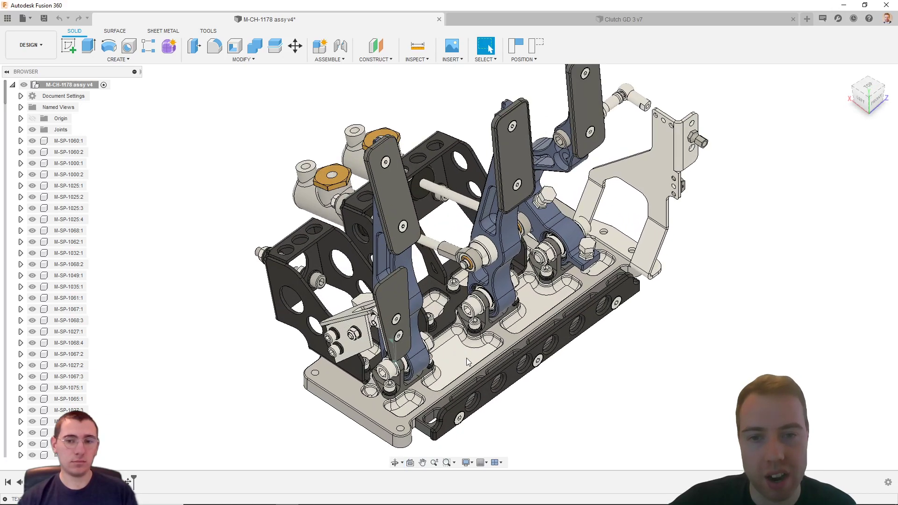
scroll(467, 357, "down", 1)
middle_click_drag(498, 381, 467, 366, "shift")
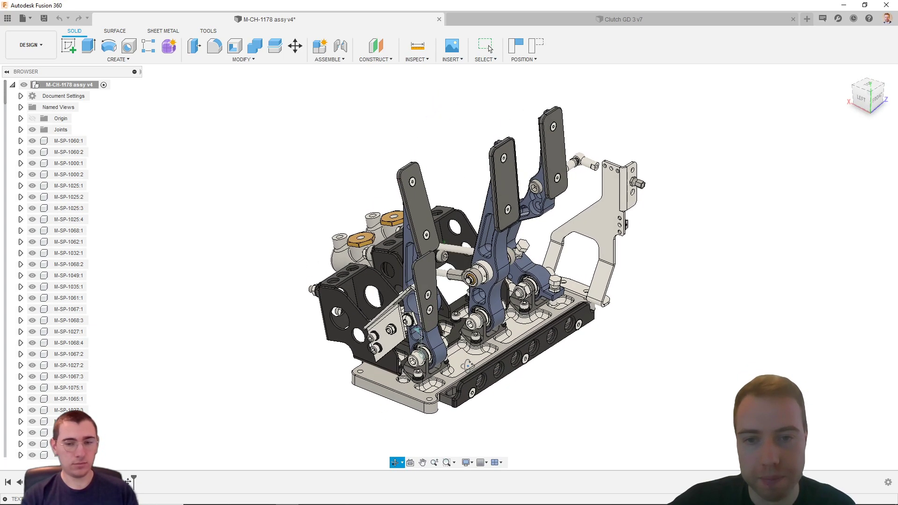
Locate the pedal assembly's base plate component M-CH-1138:1 and isolate it.
left_click(394, 389)
right_click(383, 384)
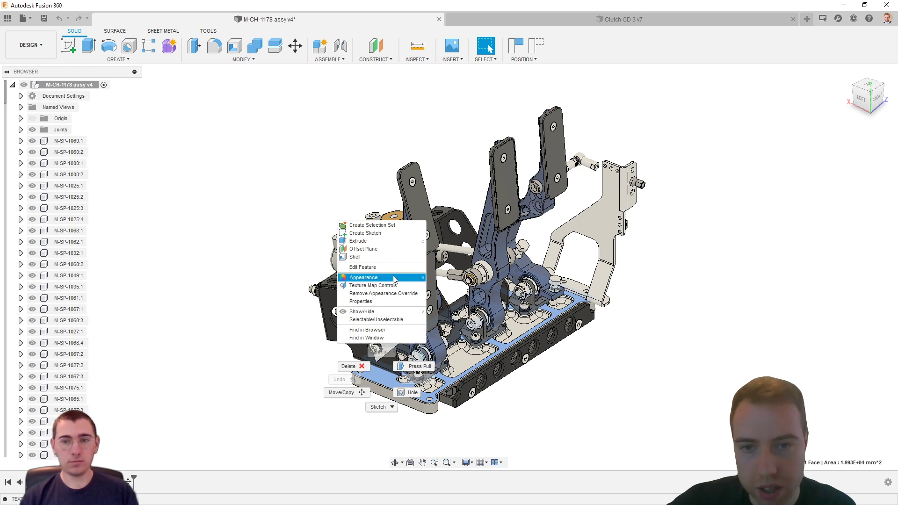
left_click(232, 311)
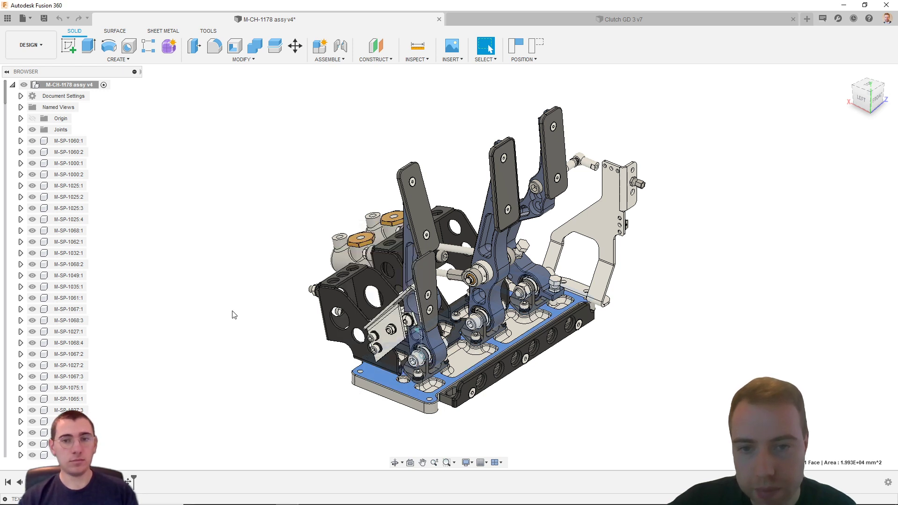
scroll(77, 322, "down", 5)
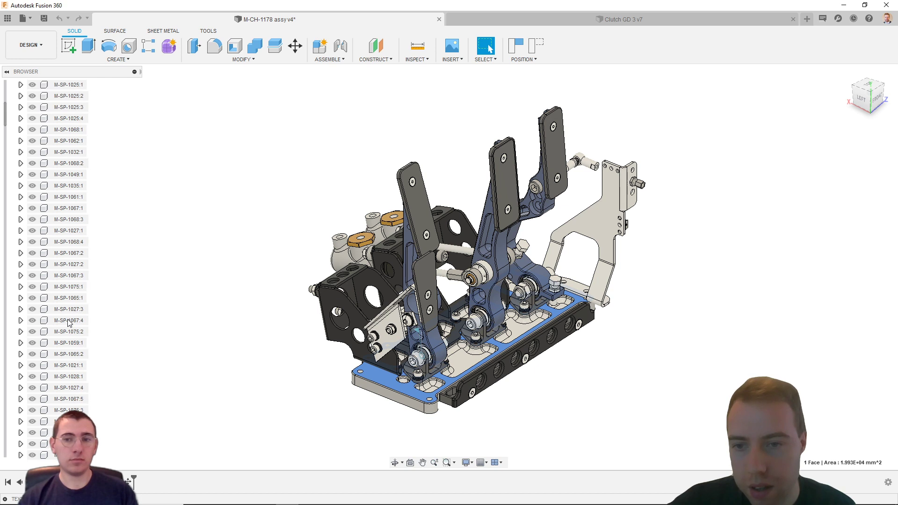
scroll(68, 323, "down", 15)
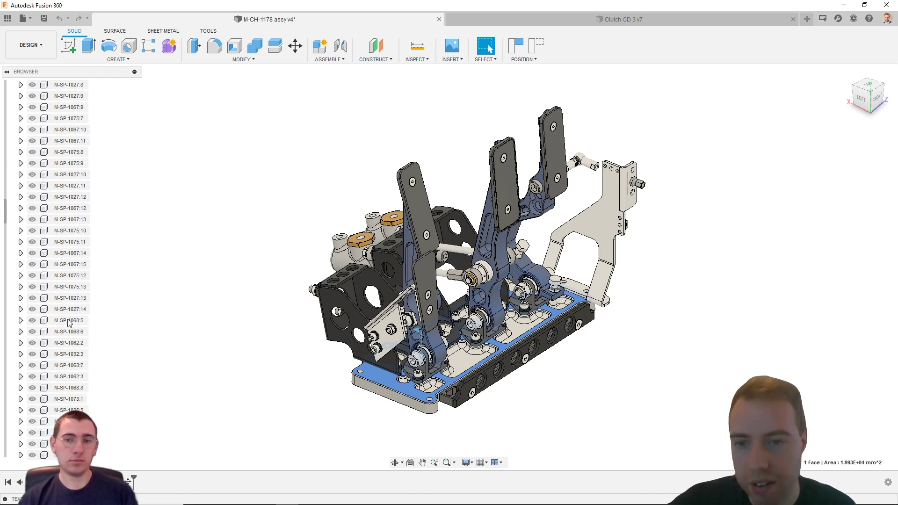
scroll(69, 323, "down", 15)
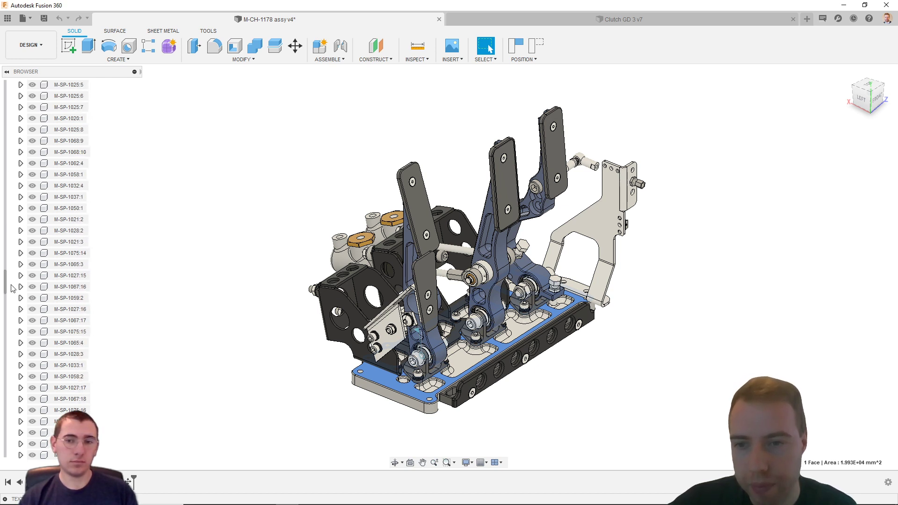
left_click(4, 306)
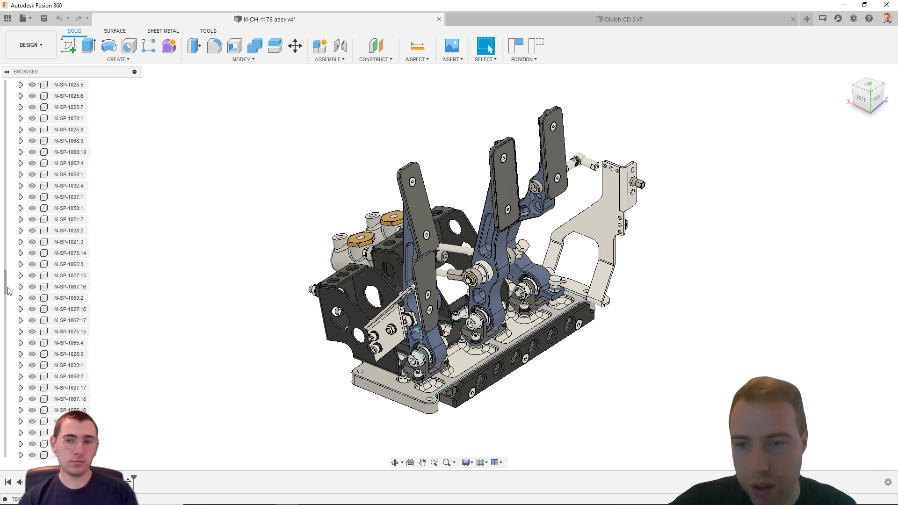
left_click_drag(7, 287, 6, 426)
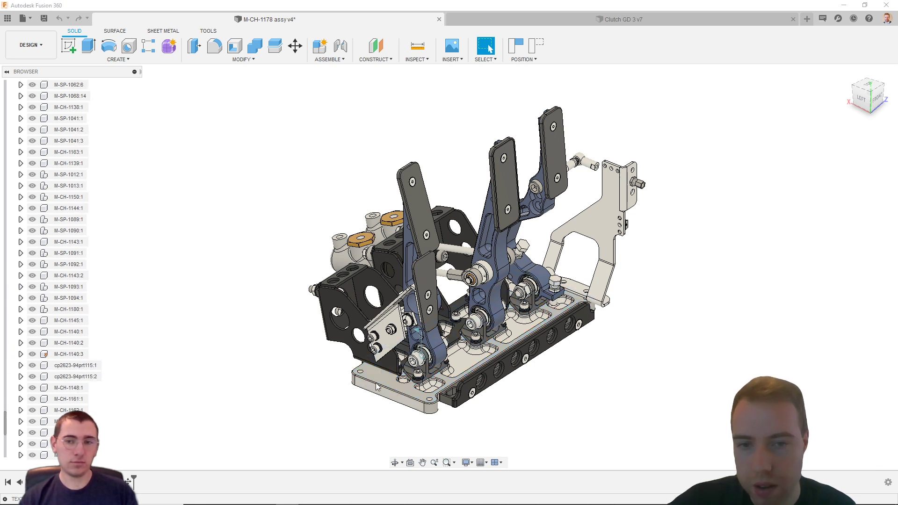
left_click(473, 363)
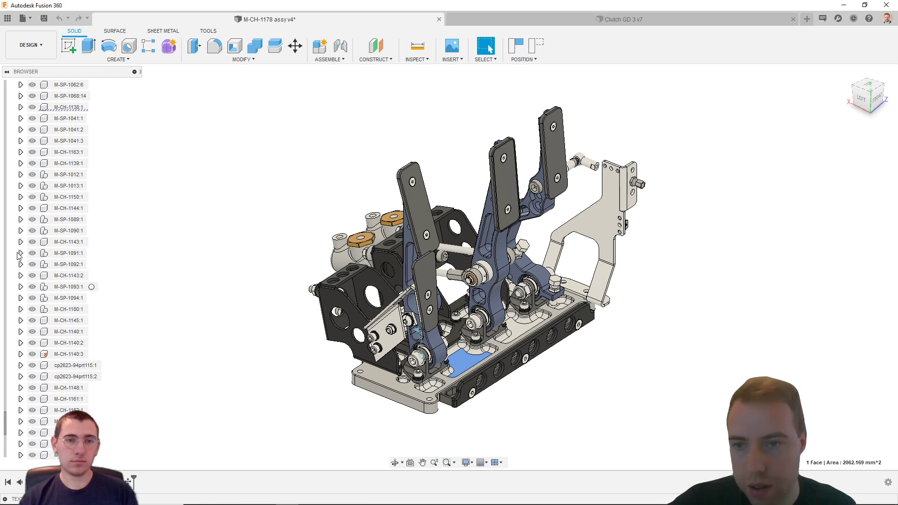
right_click(70, 111)
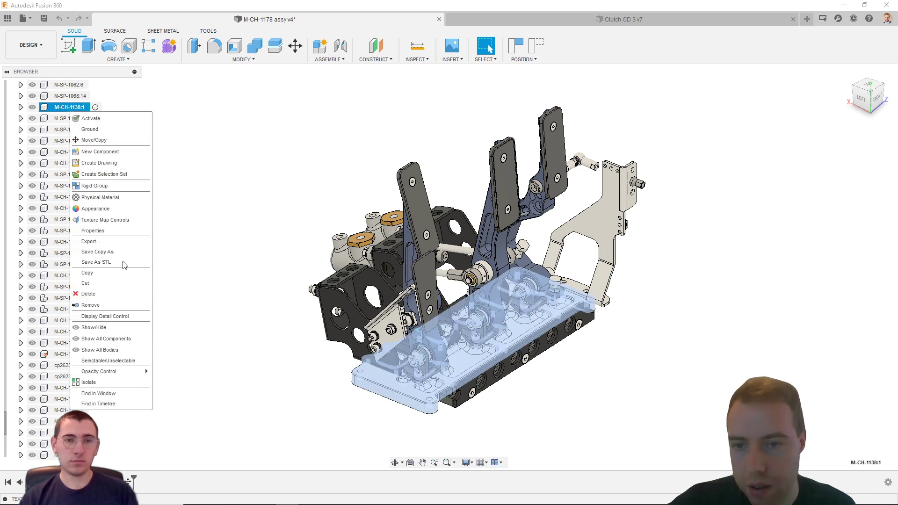
left_click(89, 382)
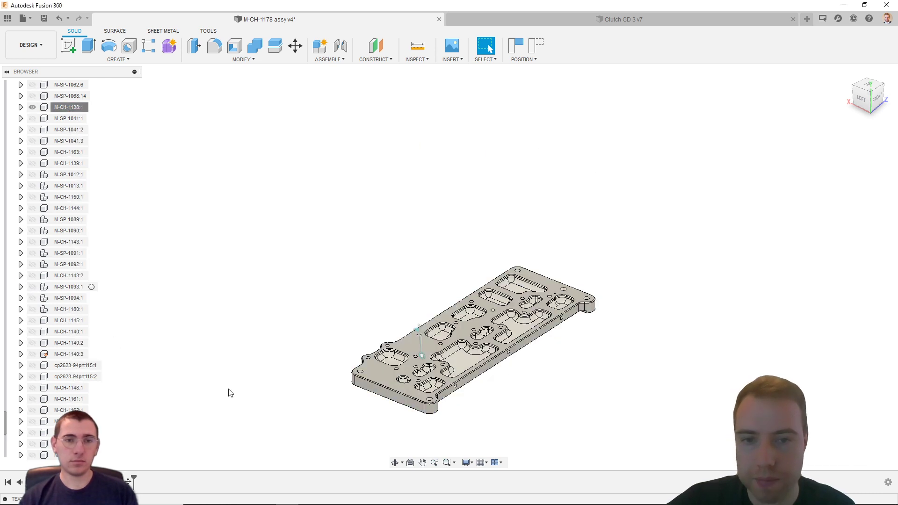
Inspect the pockets and holes of the isolated base plate, and unisolate it to show the full assembly.
middle_click_drag(551, 367, 509, 373, "shift")
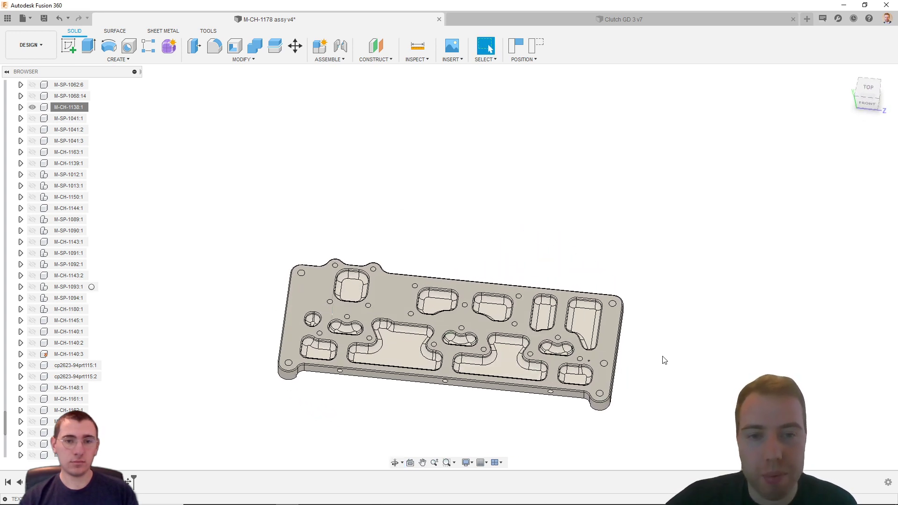
middle_click_drag(664, 359, 661, 346, "shift")
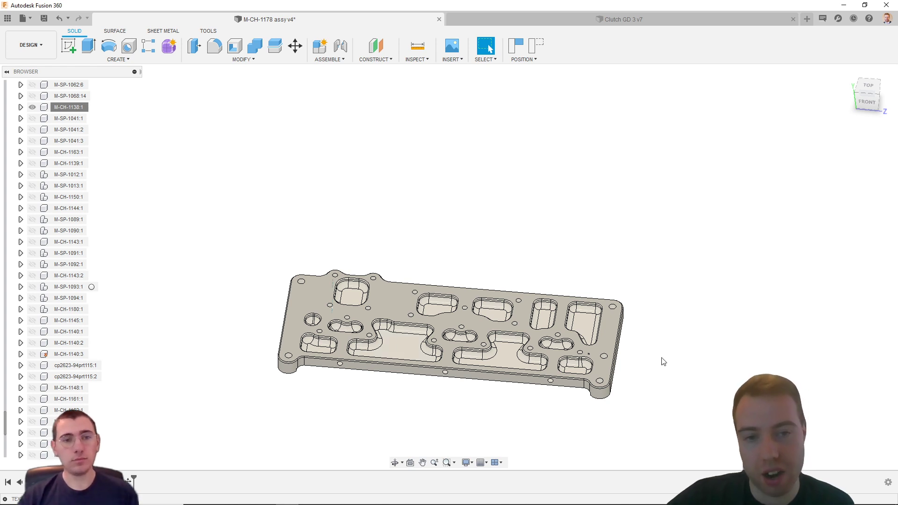
middle_click_drag(667, 356, 683, 359, "shift")
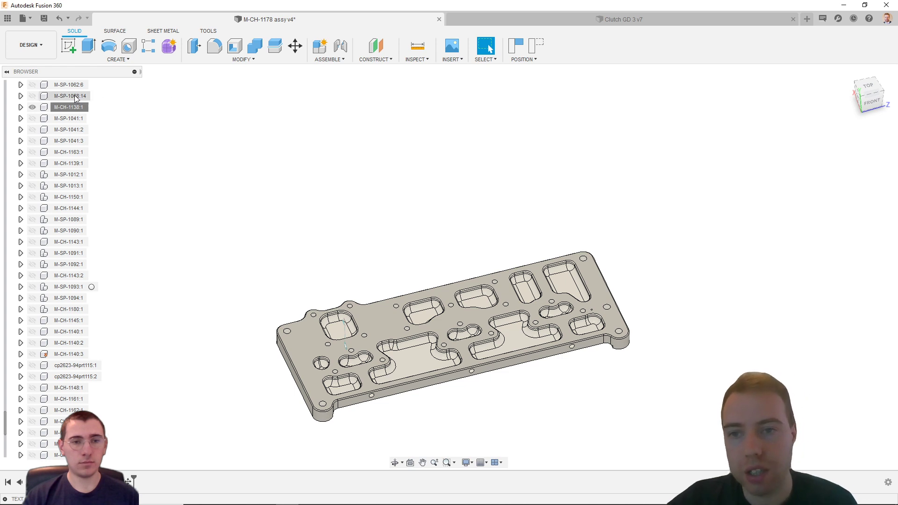
right_click(69, 108)
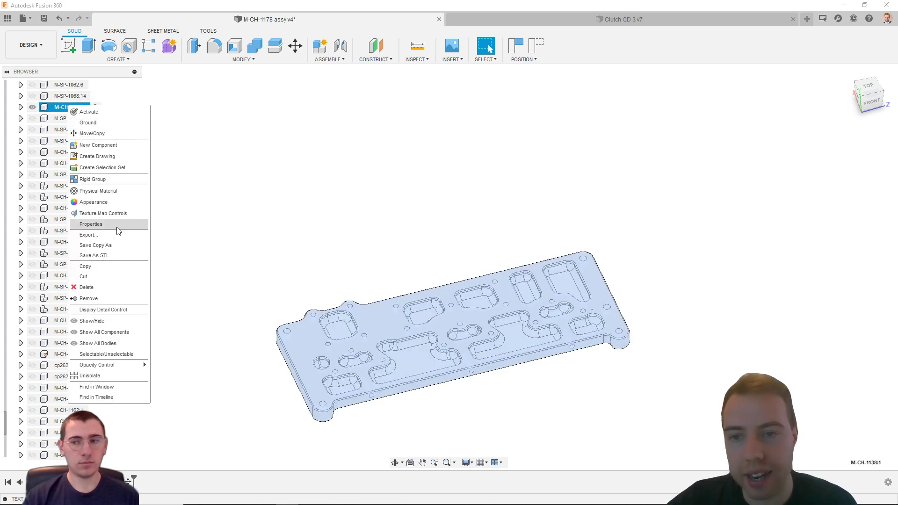
left_click(96, 375)
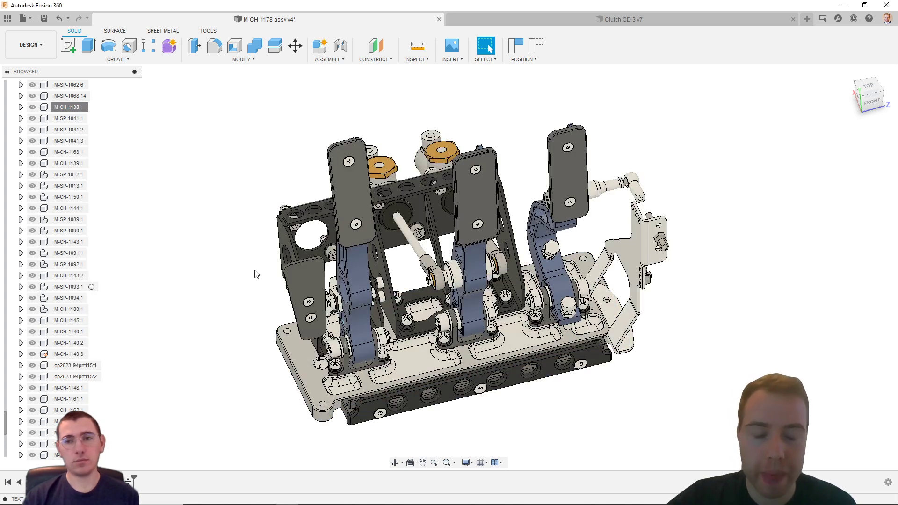
Examine the full pedal assembly from the front and from its left side.
scroll(256, 274, "up", 1)
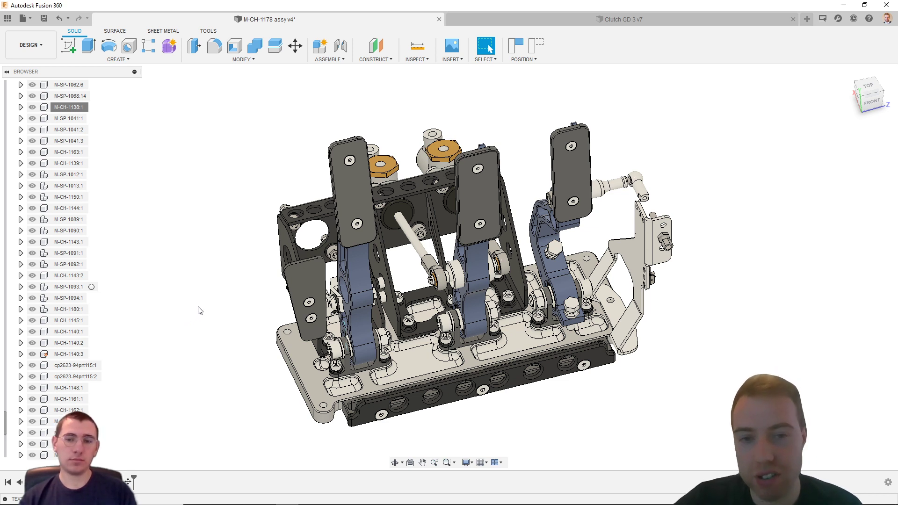
mouse_move(571, 392)
middle_mouse_down("shift")
mouse_move(567, 379)
mouse_move(576, 380)
middle_mouse_up("shift")
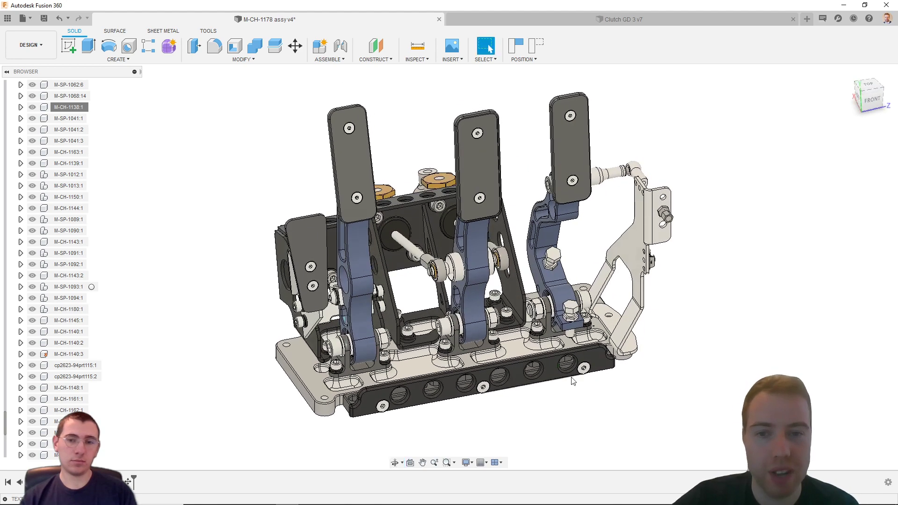
scroll(573, 381, "down", 3)
scroll(593, 393, "up", 3)
scroll(637, 360, "up", 2)
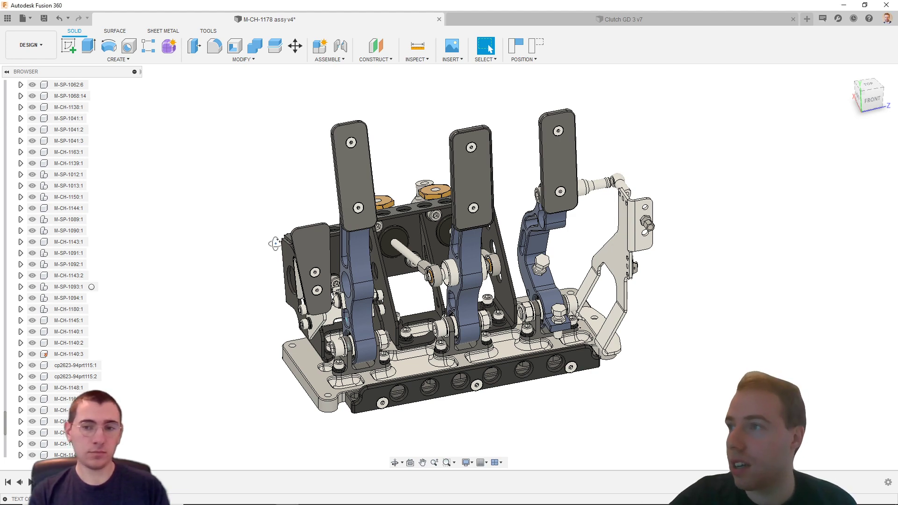
mouse_move(275, 243)
middle_mouse_down("shift")
mouse_move(287, 230)
mouse_move(275, 238)
middle_mouse_up("shift")
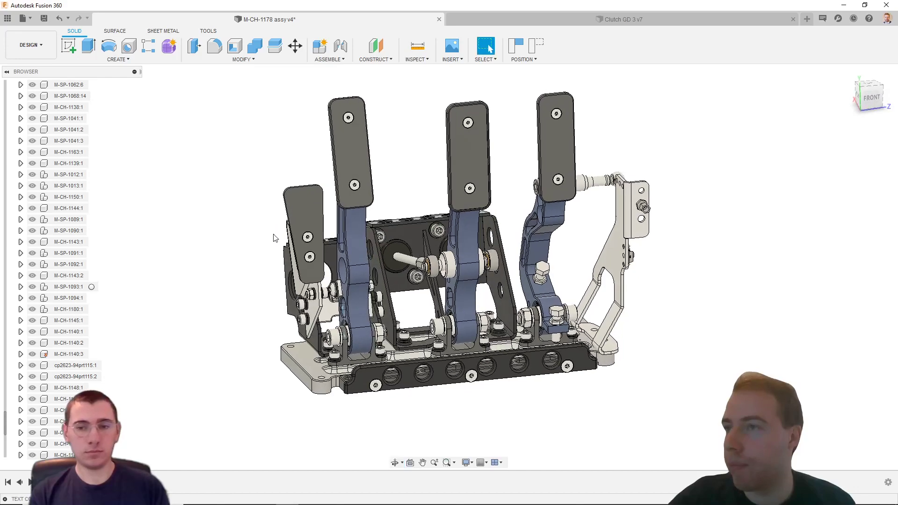
mouse_move(393, 244)
middle_mouse_down("shift")
mouse_move(403, 256)
mouse_move(465, 162)
mouse_move(489, 48)
middle_mouse_up("shift")
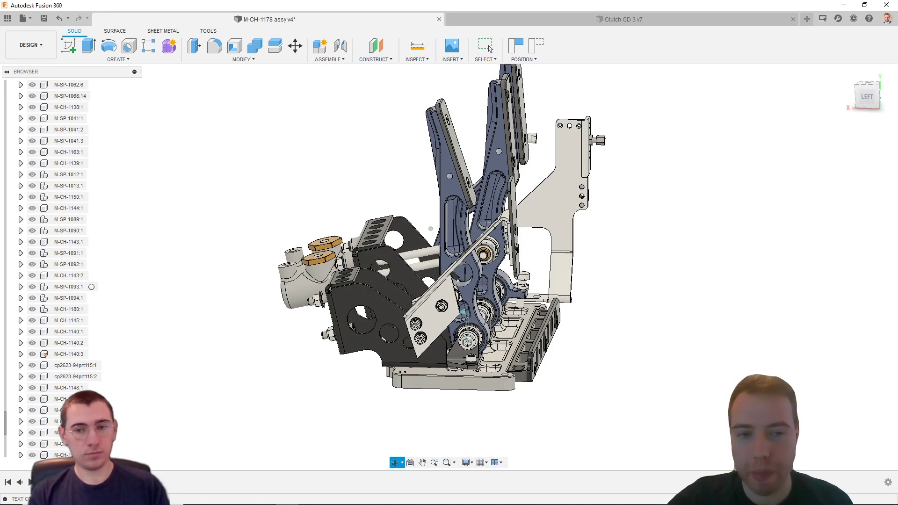
middle_click_drag(489, 225, 355, 246, "shift")
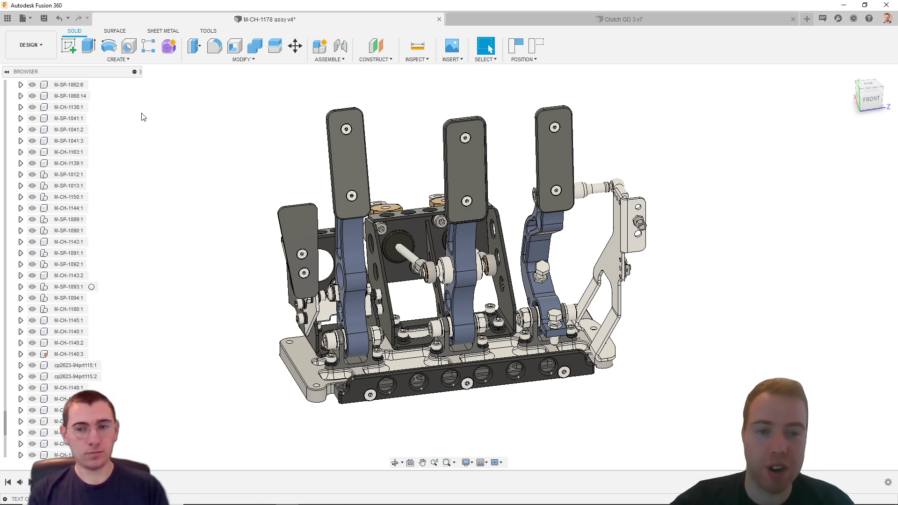
Switch to the Generative Design workspace and orient the pedal assembly upright, facing front.
left_click(45, 52)
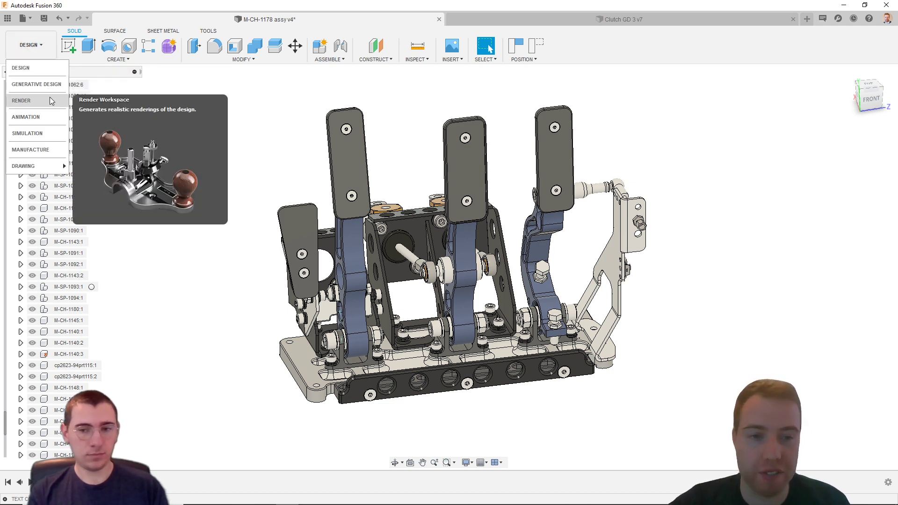
left_click(47, 69)
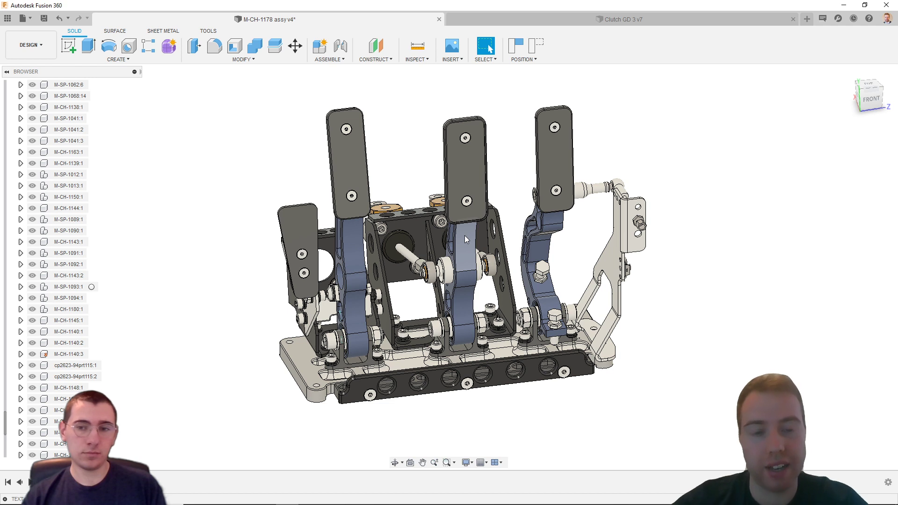
left_click(48, 55)
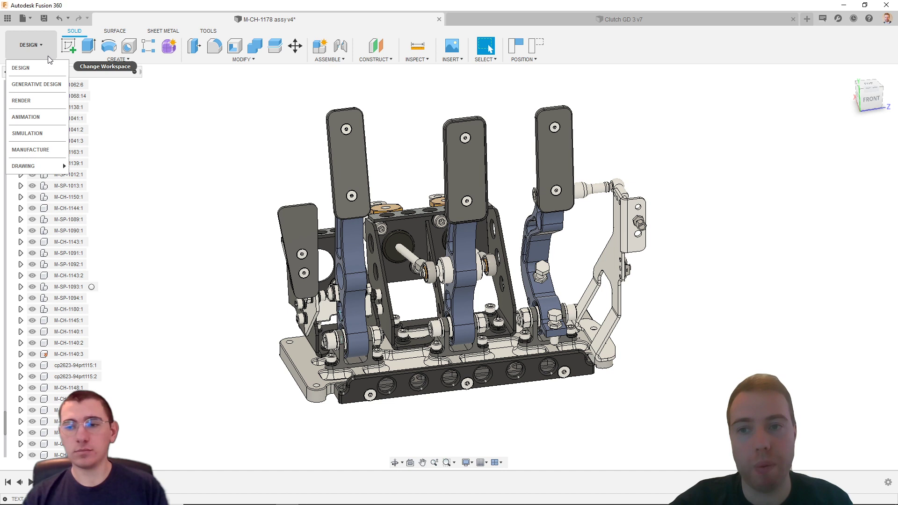
left_click(48, 85)
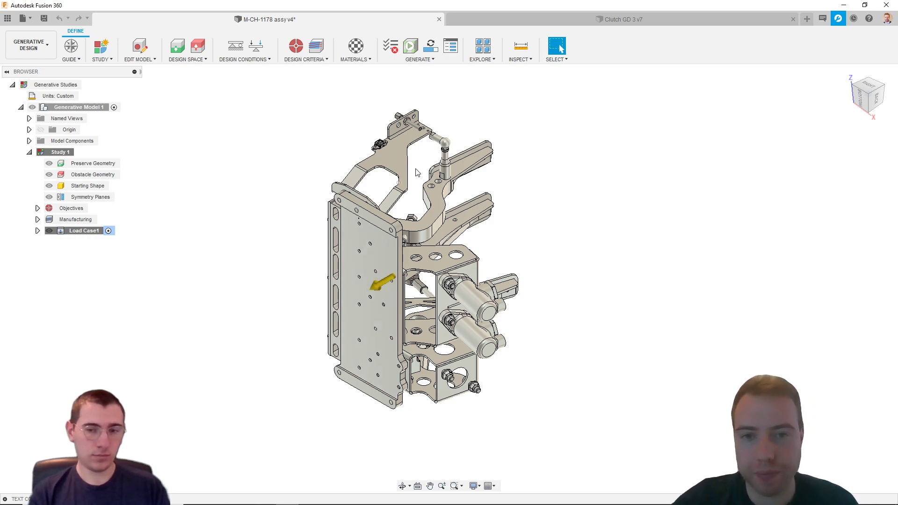
middle_click_drag(517, 203, 696, 237, "shift")
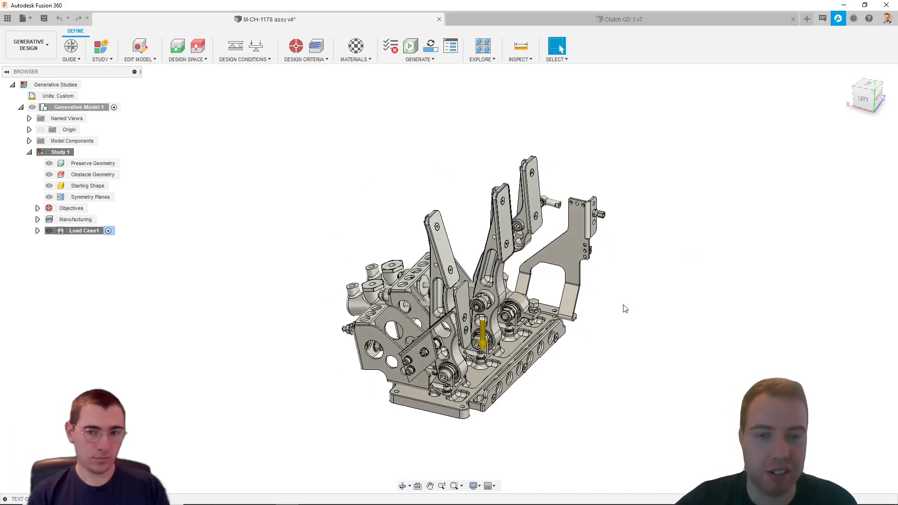
middle_click_drag(619, 305, 587, 301, "shift")
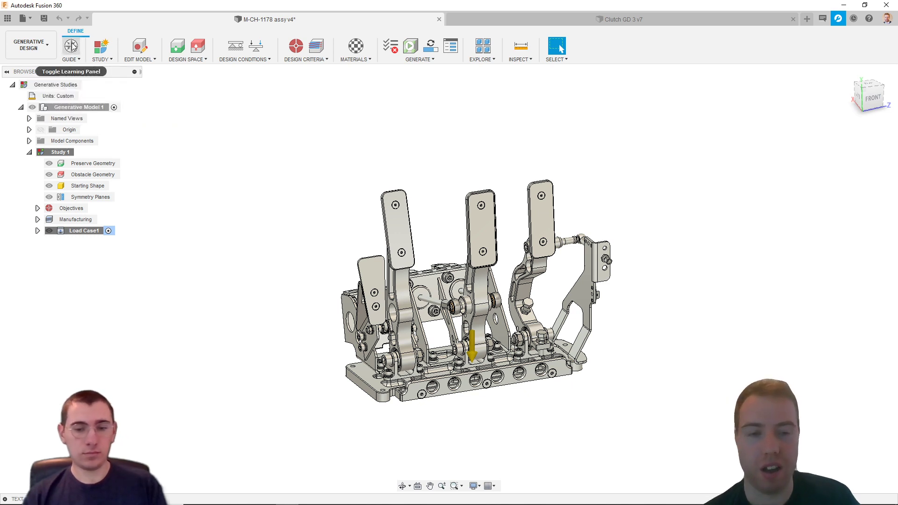
Display the Generative Setup Guide in the Learning Panel, and close the panel.
left_click(71, 59)
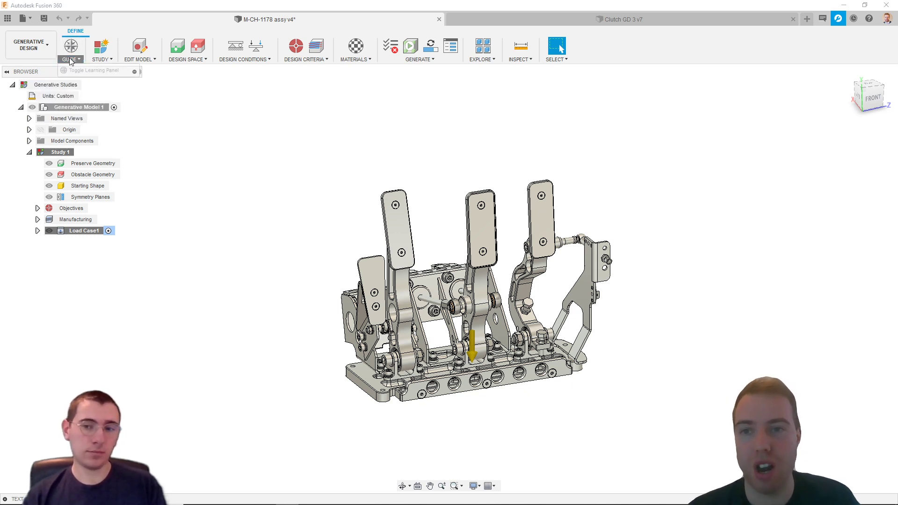
left_click(88, 70)
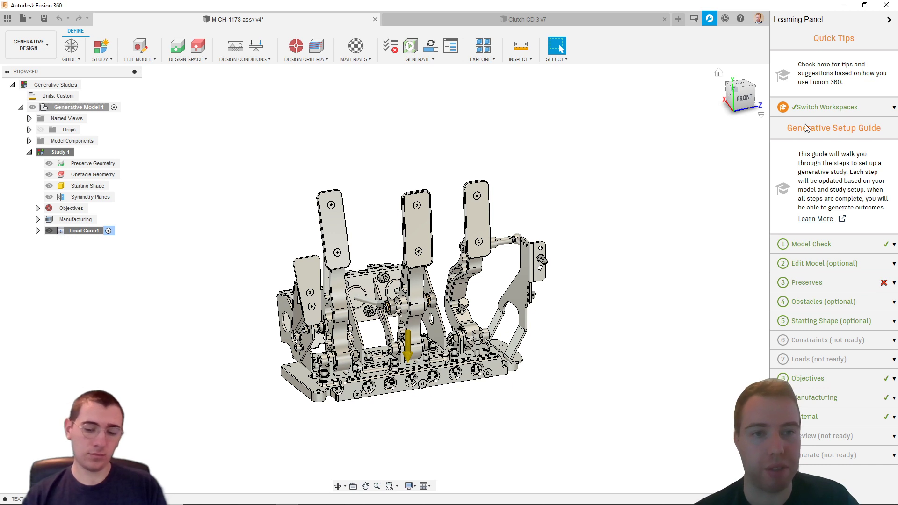
left_click(888, 19)
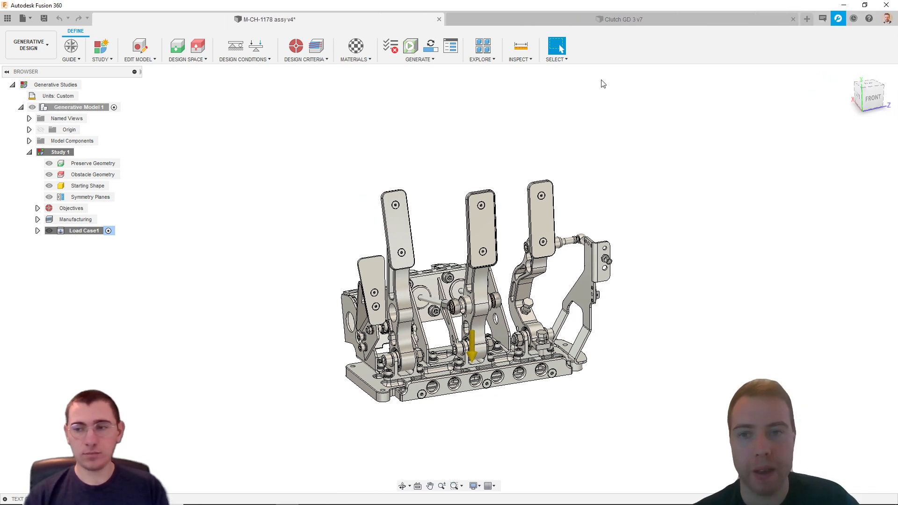
Open the generative model for editing and expand its list of model components.
left_click(101, 60)
left_click(273, 99)
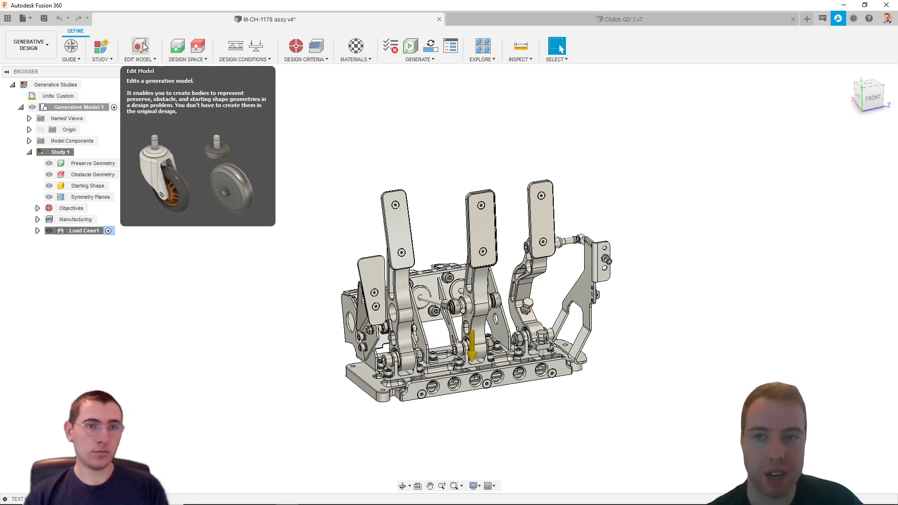
left_click(143, 47)
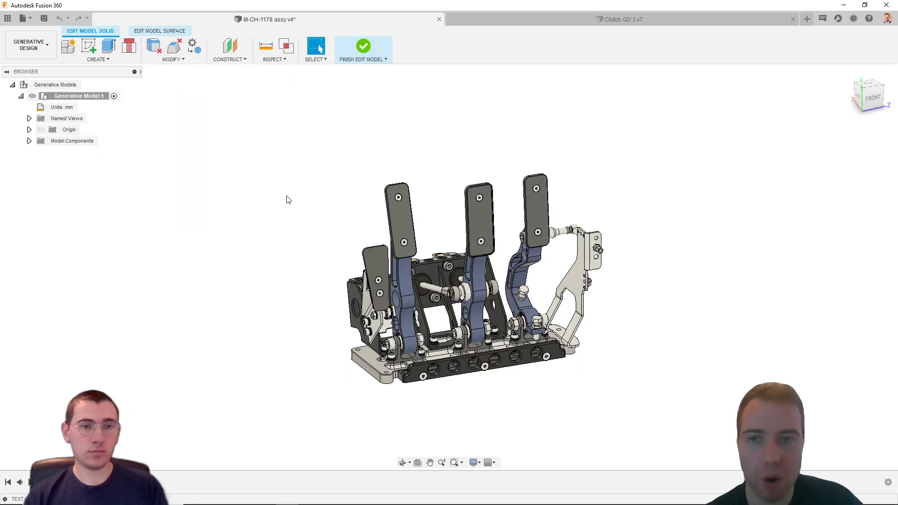
scroll(348, 158, "down", 1)
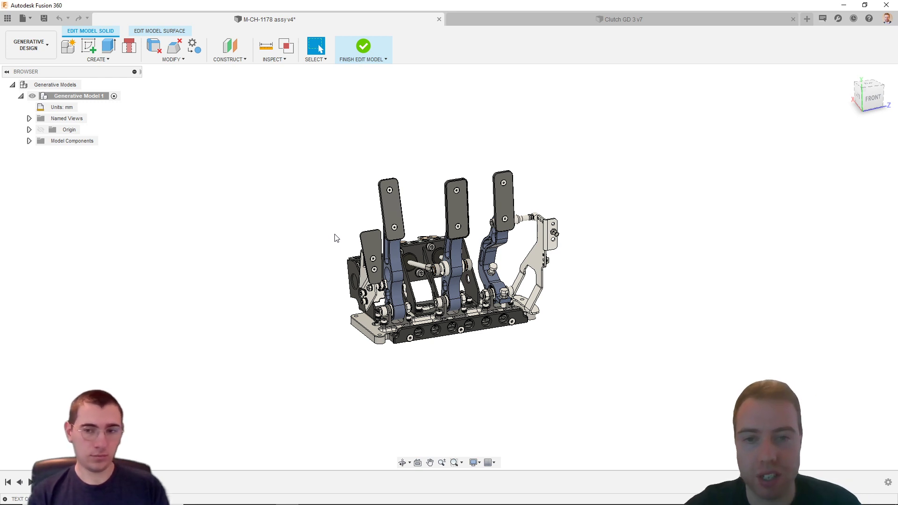
left_click(29, 141)
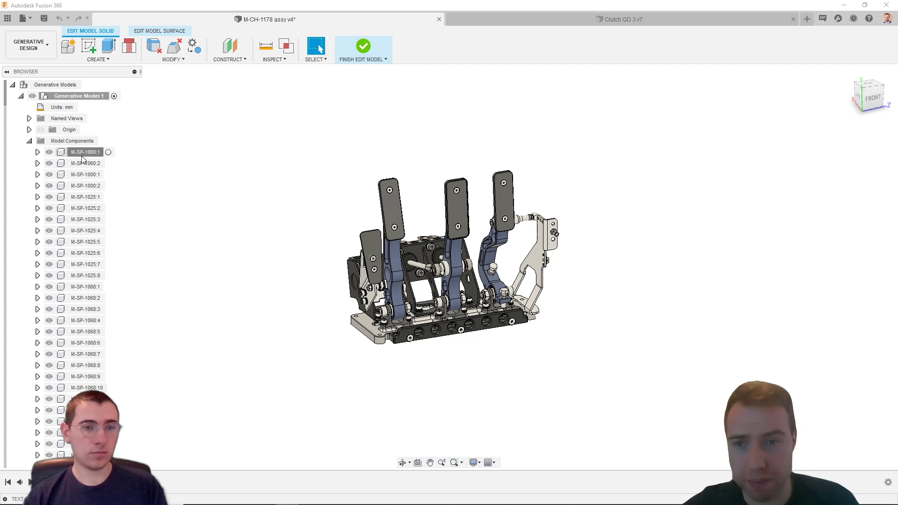
Remove all components except the pedal arm M-CH-1143:1 from the generative model, and finish editing the model.
left_click(87, 152)
scroll(405, 270, "up", 1)
scroll(404, 270, "up", 2)
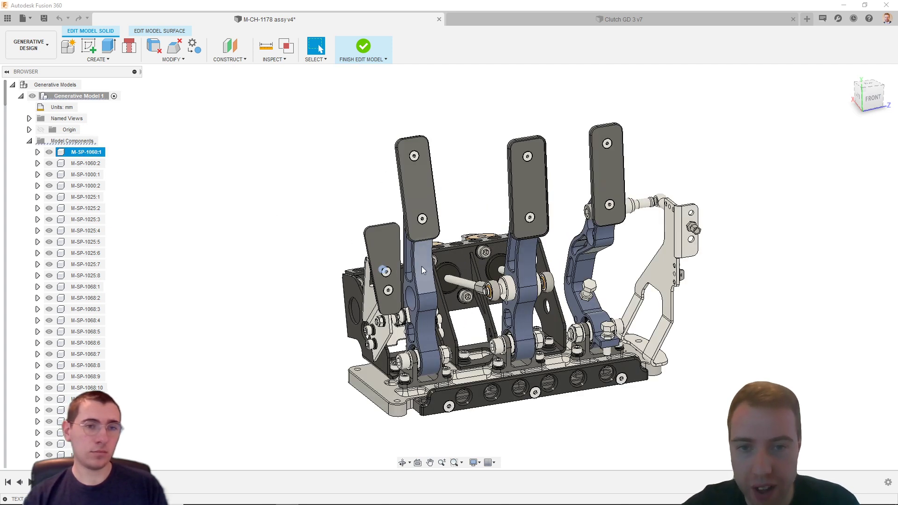
left_click(422, 266)
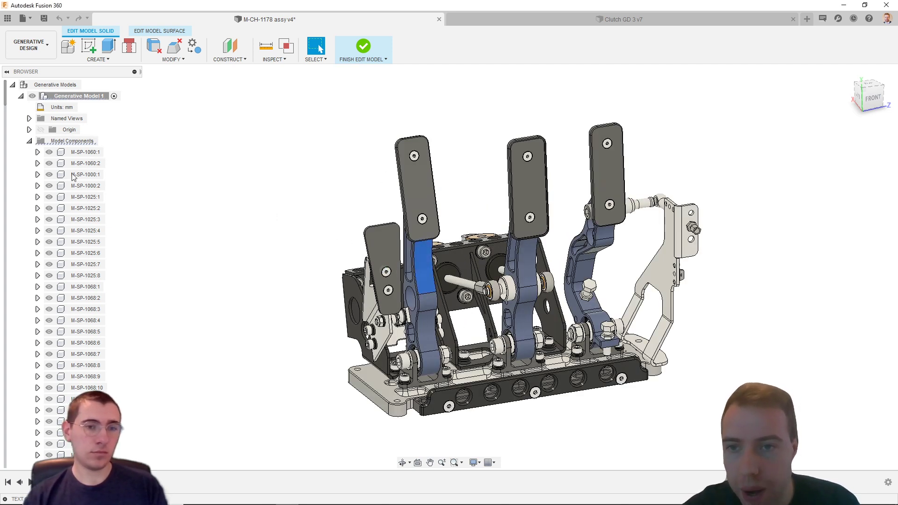
scroll(84, 162, "down", 5)
scroll(85, 165, "down", 9)
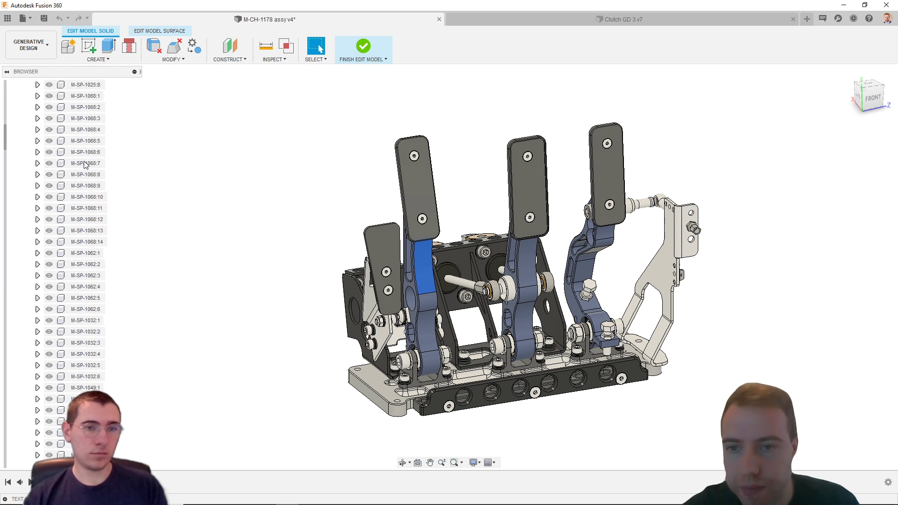
scroll(84, 169, "down", 10)
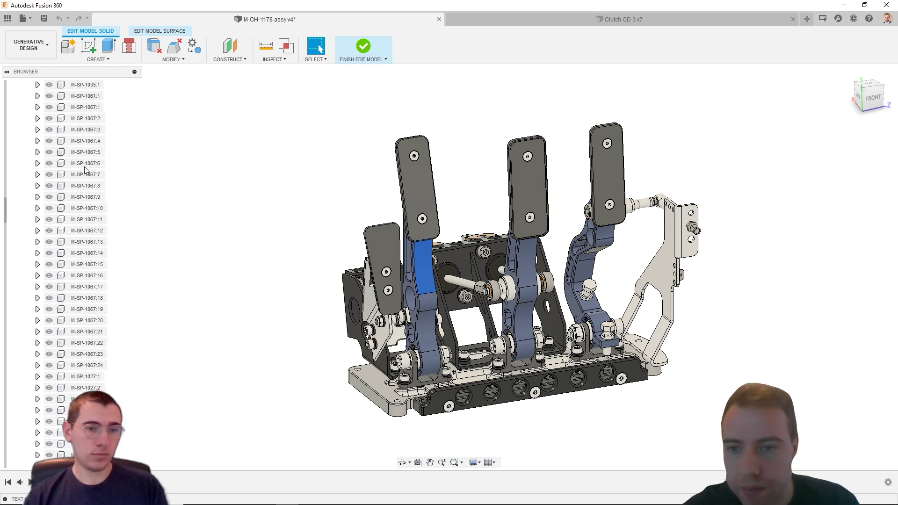
scroll(84, 170, "down", 13)
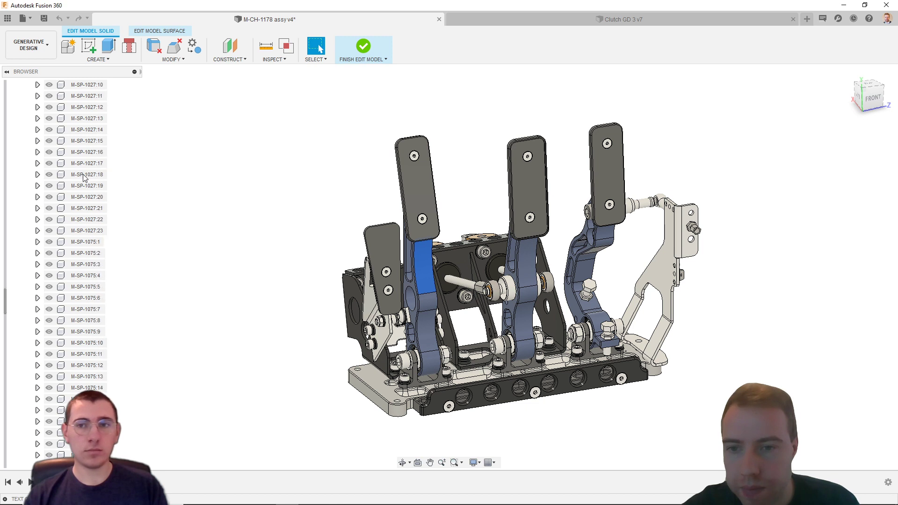
scroll(85, 187, "down", 8)
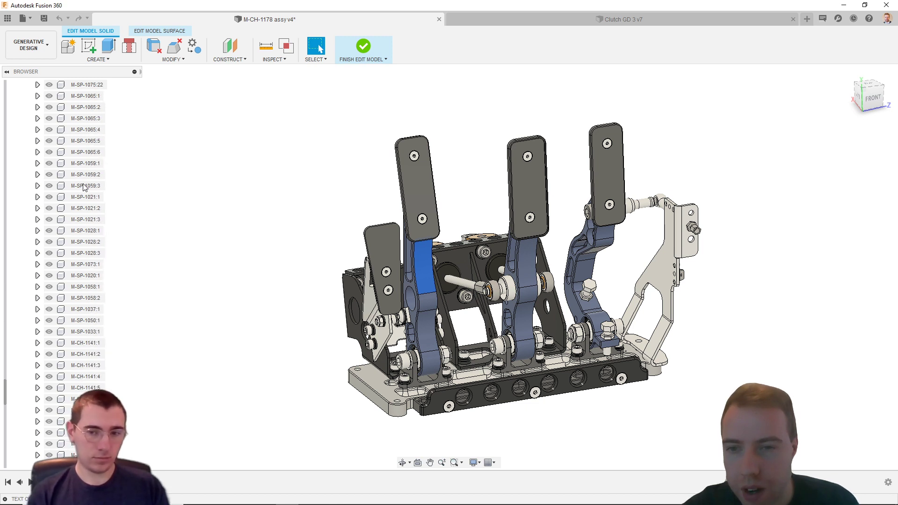
scroll(85, 186, "down", 3)
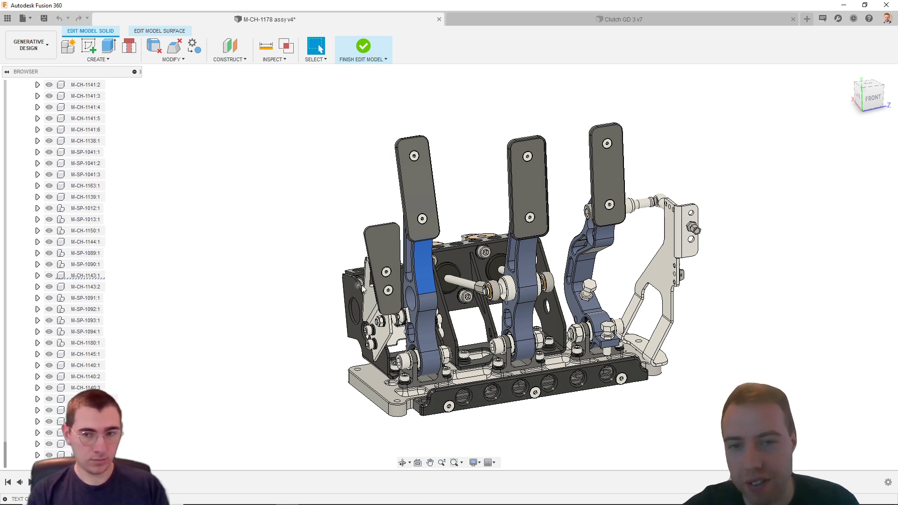
right_click(83, 279)
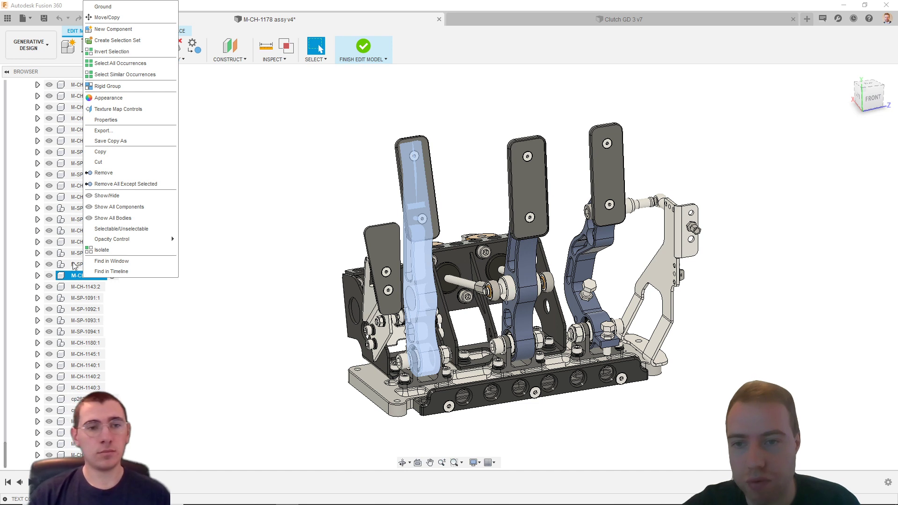
left_click(124, 185)
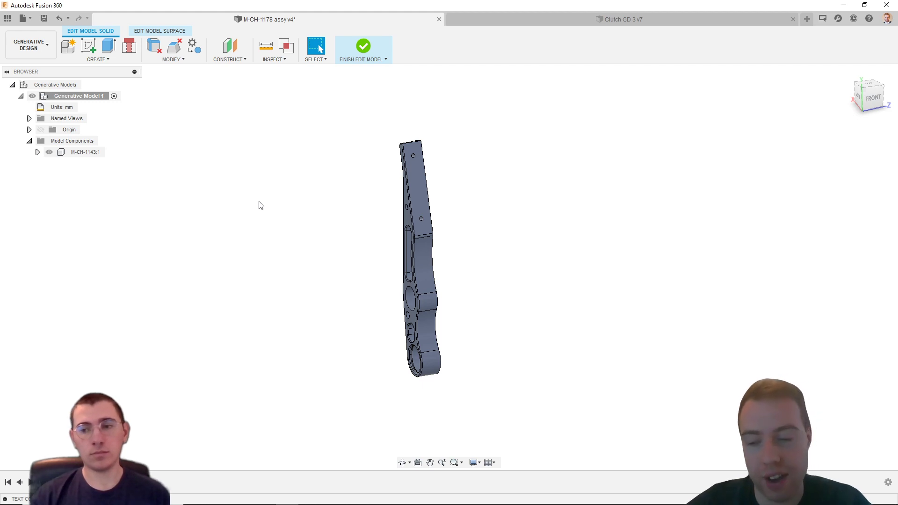
middle_click_drag(427, 243, 470, 252, "shift")
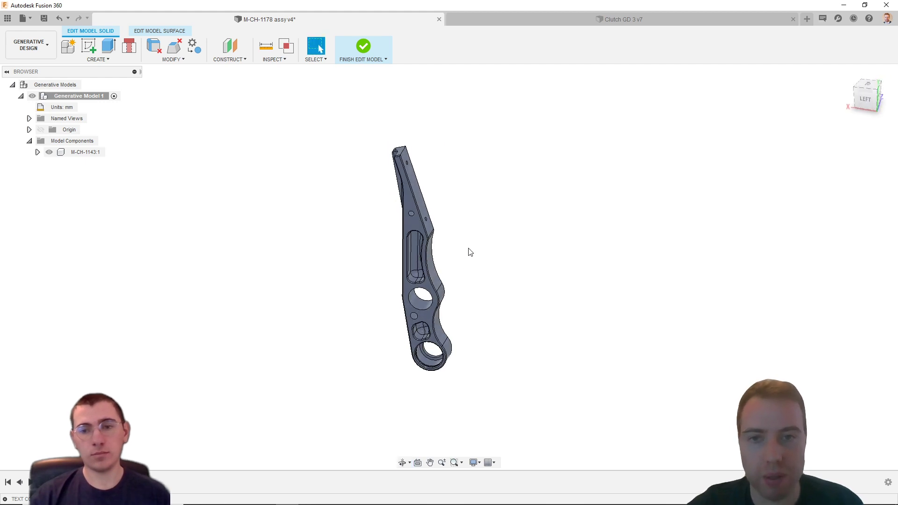
left_click(364, 47)
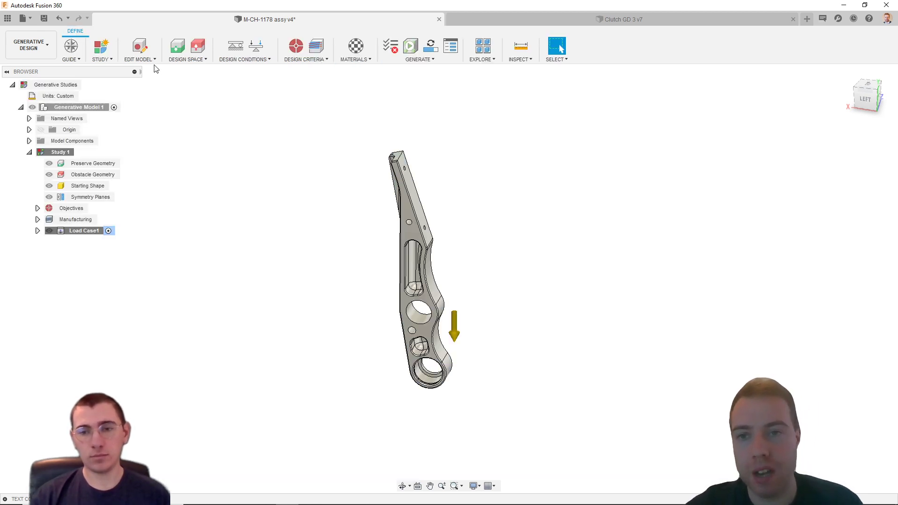
Switch to the Design workspace to check the full pedal assembly, and return to the Generative Design workspace.
left_click(33, 47)
left_click(36, 50)
left_click(38, 66)
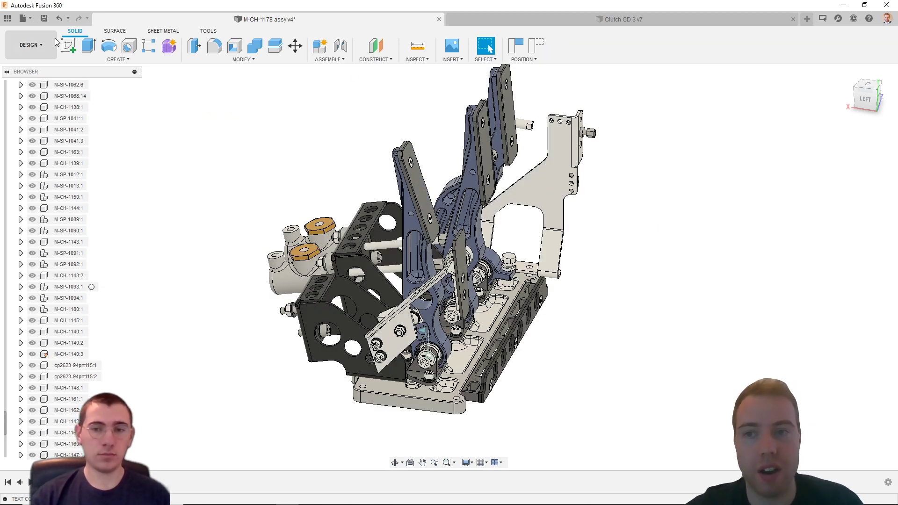
left_click(31, 45)
left_click(45, 85)
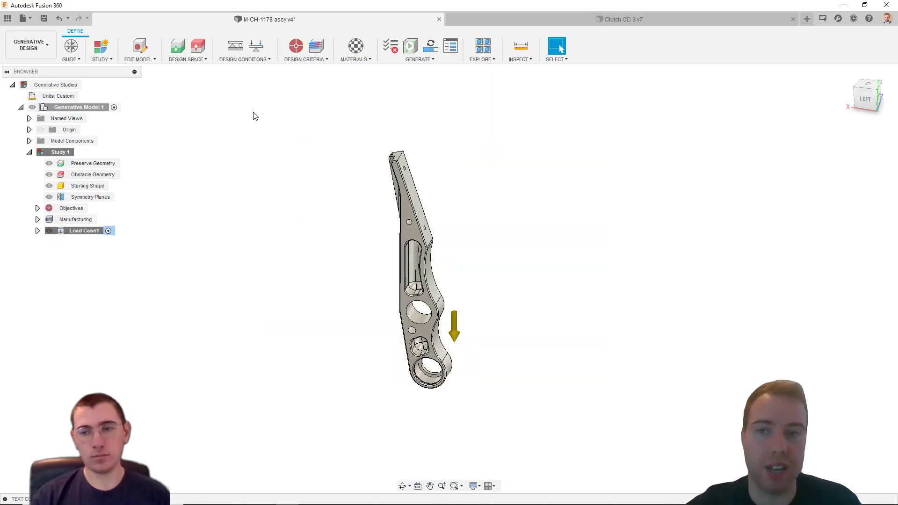
Reopen the generative model for editing, view the pedal arm from its left side, and finish editing.
left_click(142, 45)
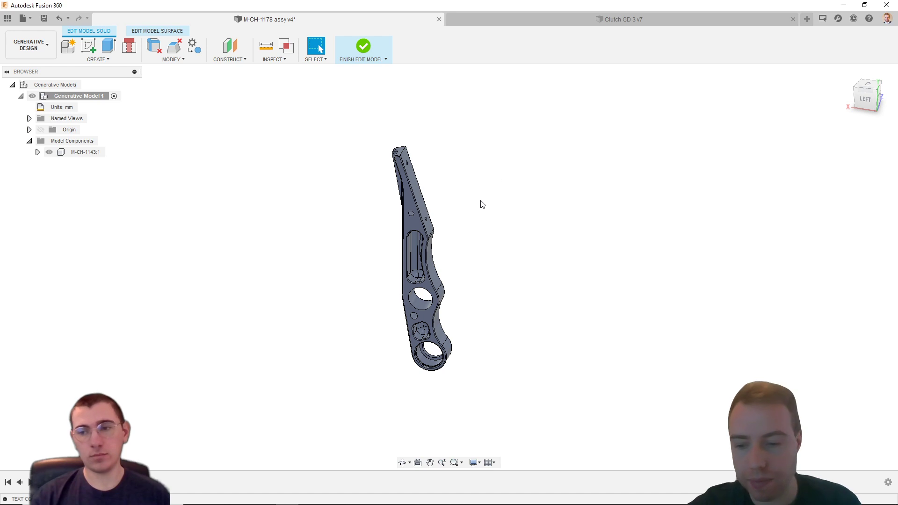
mouse_move(505, 218)
middle_mouse_down("shift")
mouse_move(468, 199)
mouse_move(367, 196)
mouse_move(516, 207)
middle_mouse_up("shift")
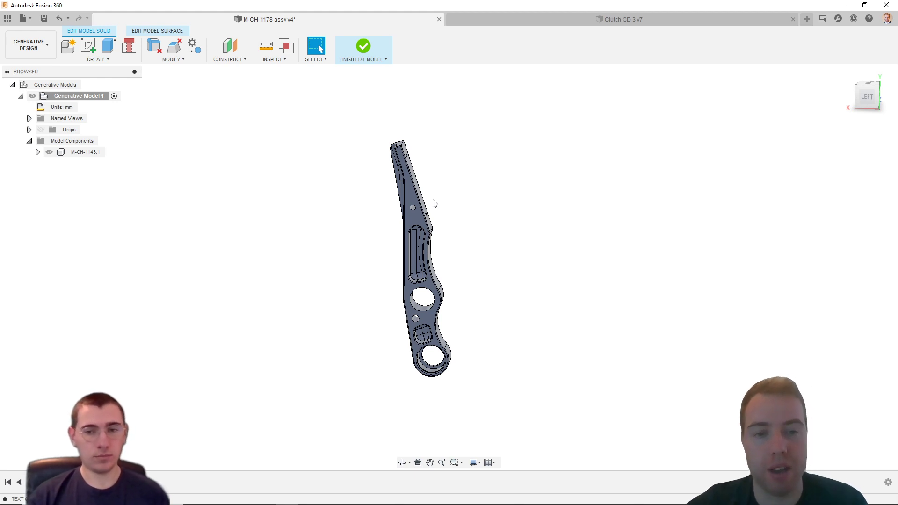
left_click(363, 46)
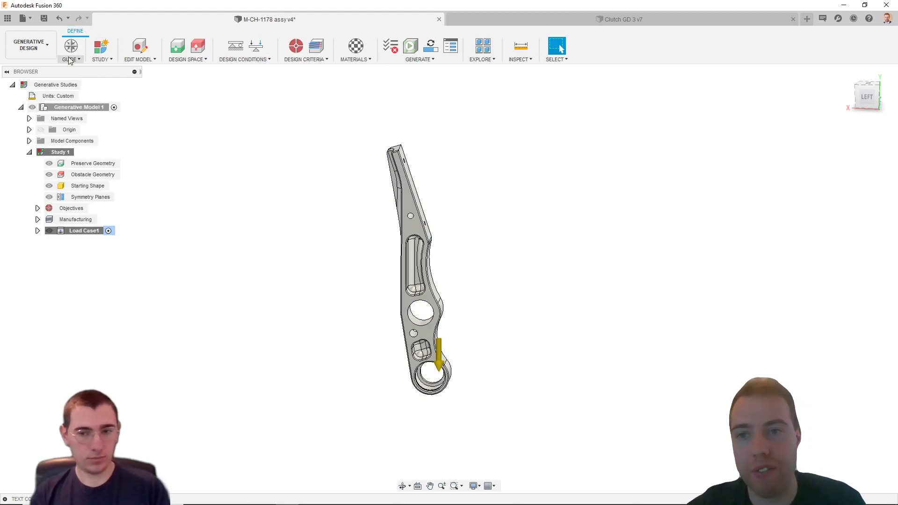
Switch to the Design workspace and examine the full pedal assembly from the front, from both sides and close up around the pedal pivots.
left_click(28, 45)
left_click(26, 69)
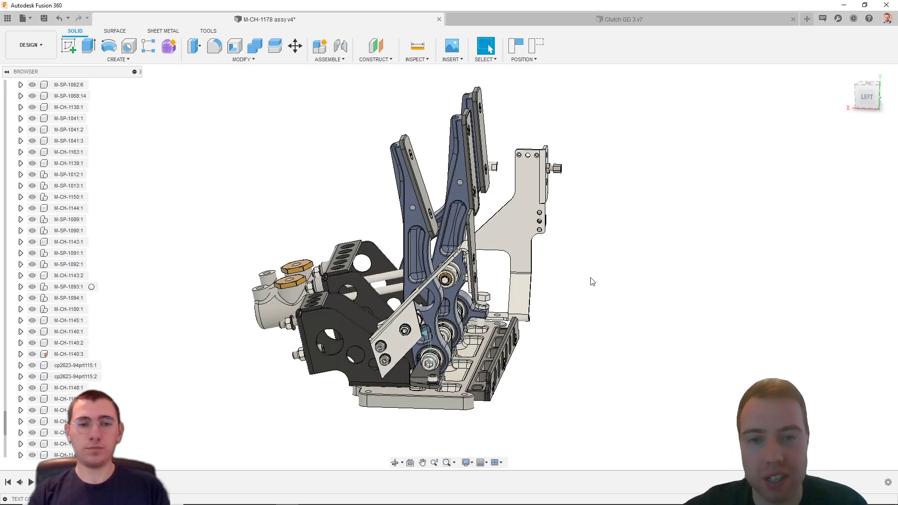
middle_click_drag(590, 282, 522, 286, "shift")
mouse_move(333, 355)
middle_mouse_down("shift")
mouse_move(331, 330)
mouse_move(332, 348)
middle_mouse_up("shift")
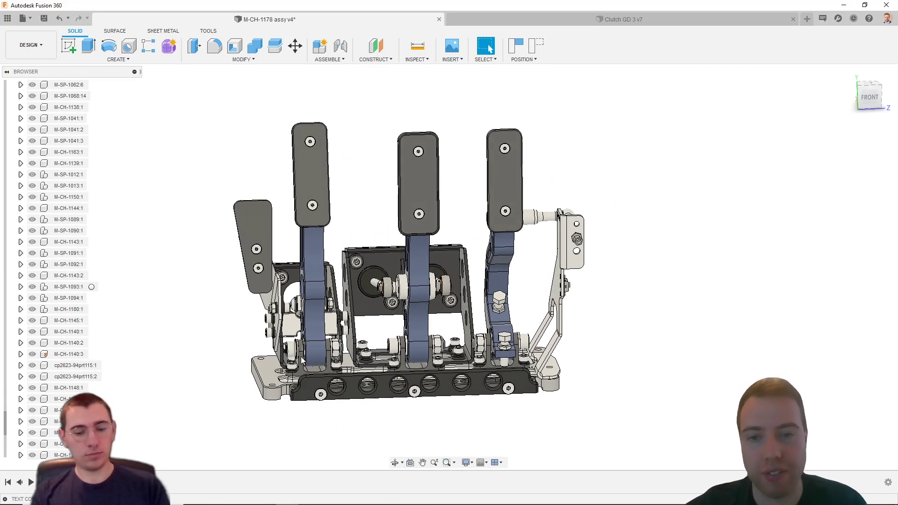
middle_click_drag(340, 353, 298, 184, "shift")
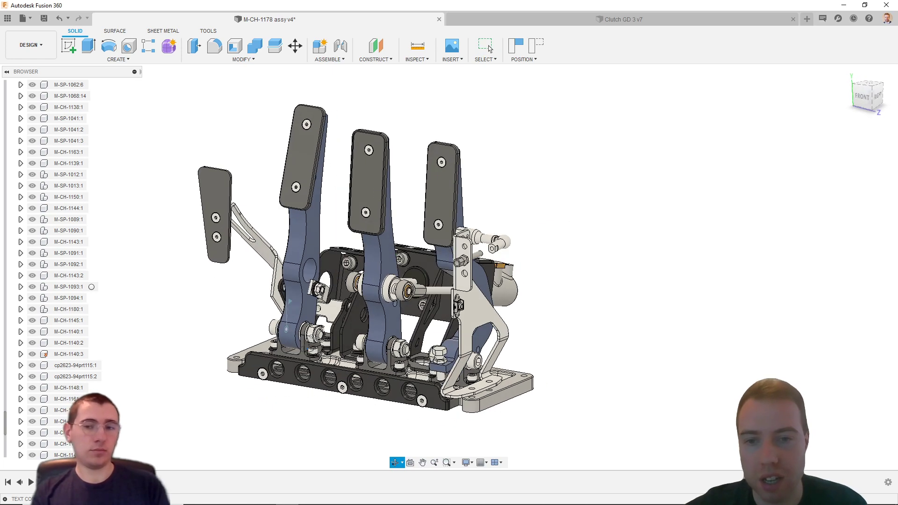
middle_click_drag(316, 289, 360, 313, "shift")
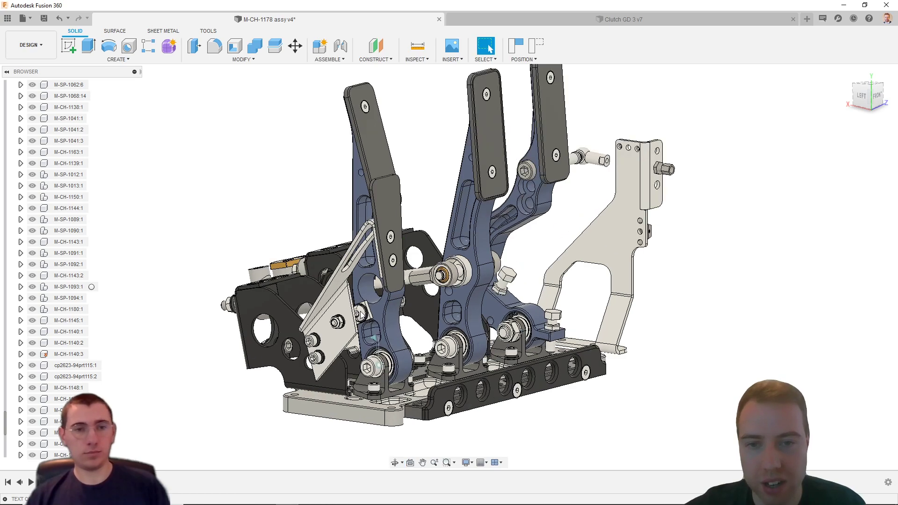
scroll(360, 312, "up", 5)
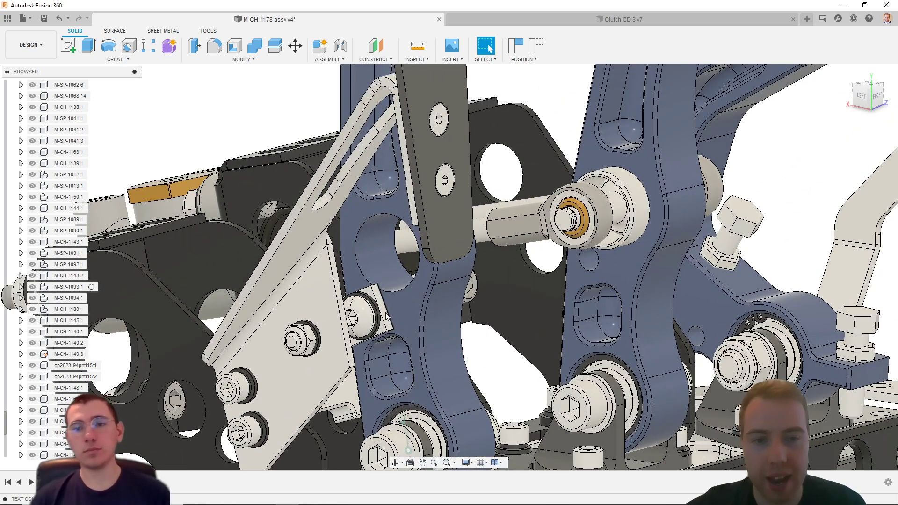
scroll(386, 316, "down", 8)
middle_click_drag(387, 316, 428, 340, "shift")
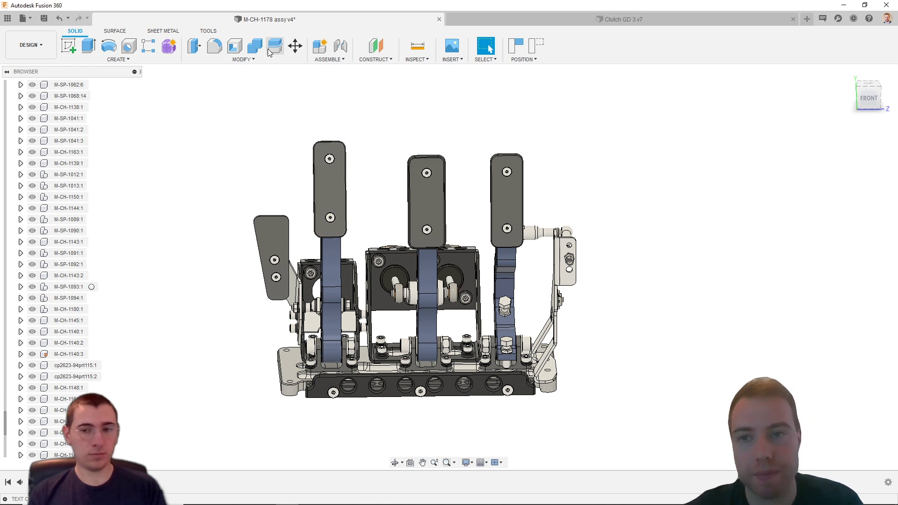
Return to the Generative Design workspace and examine the holes and pockets in the side of the remaining pedal arm.
left_click(33, 49)
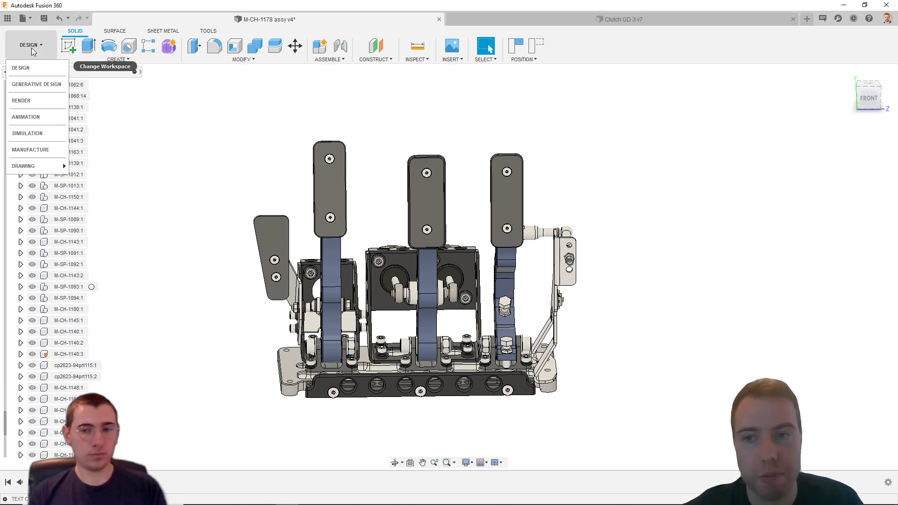
left_click(35, 85)
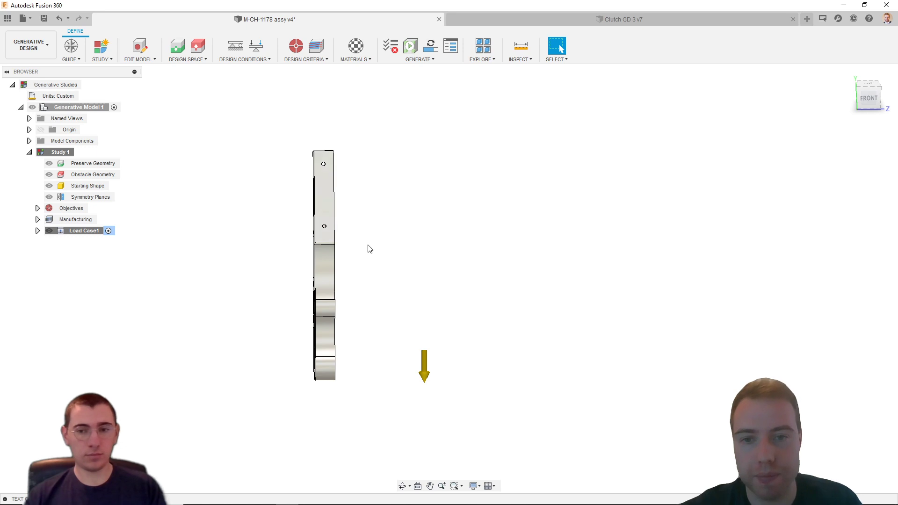
middle_click_drag(377, 287, 443, 279, "shift")
scroll(330, 323, "up", 4)
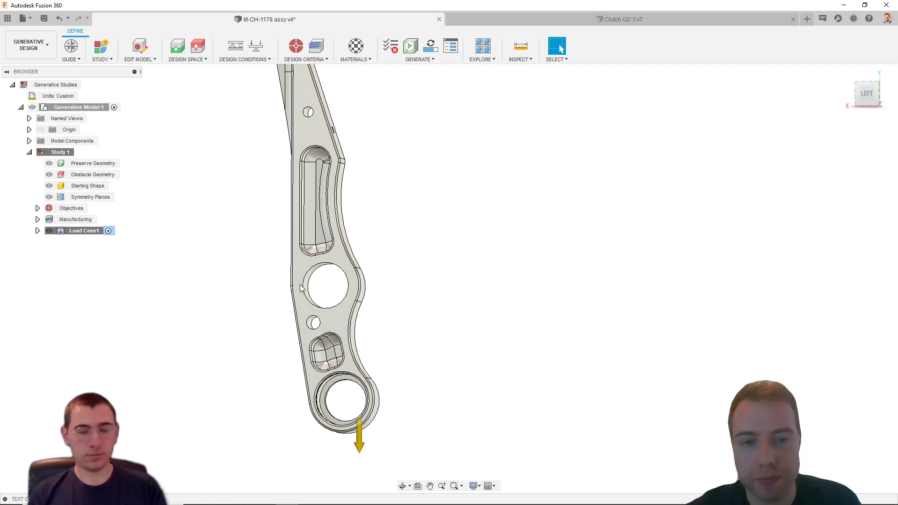
scroll(301, 288, "down", 4)
middle_click_drag(447, 296, 439, 308, "shift")
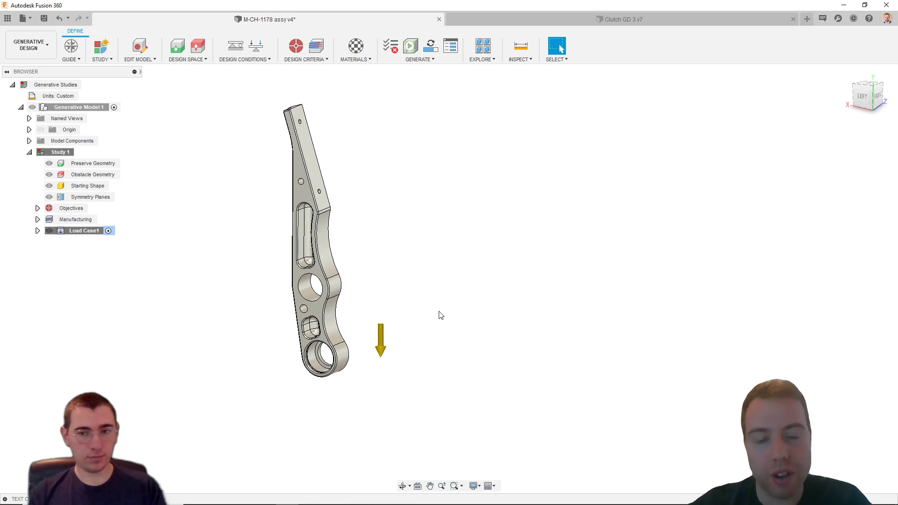
scroll(388, 304, "up", 6)
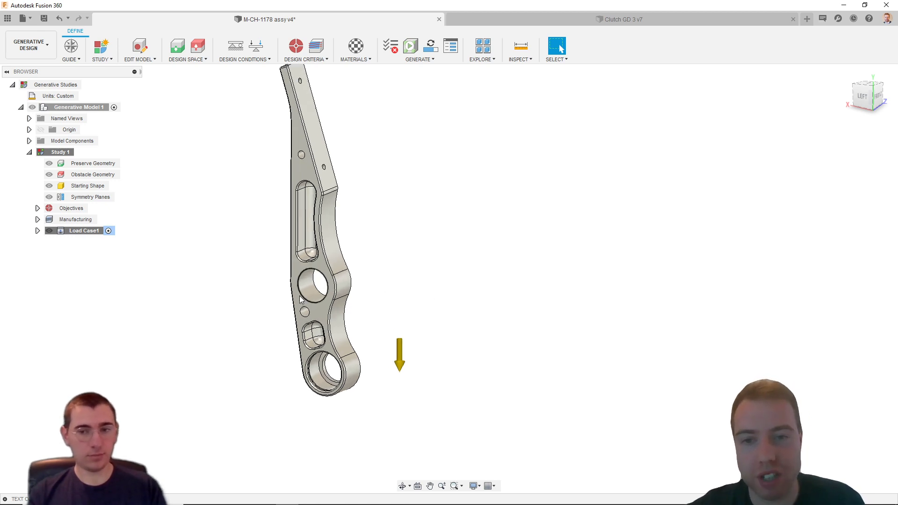
middle_click_drag(387, 305, 392, 286, "shift")
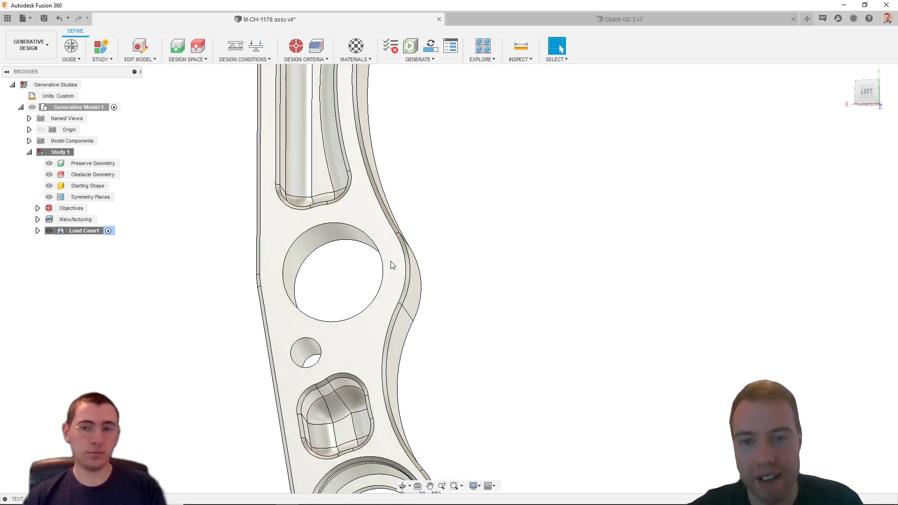
Switch to the Design workspace and inspect how the pedal arms connect to the surrounding rods, bolts and brackets.
left_click(47, 47)
left_click(51, 68)
scroll(280, 173, "down", 2)
middle_click_drag(280, 173, 224, 283, "shift")
middle_click_drag(217, 338, 180, 219, "shift")
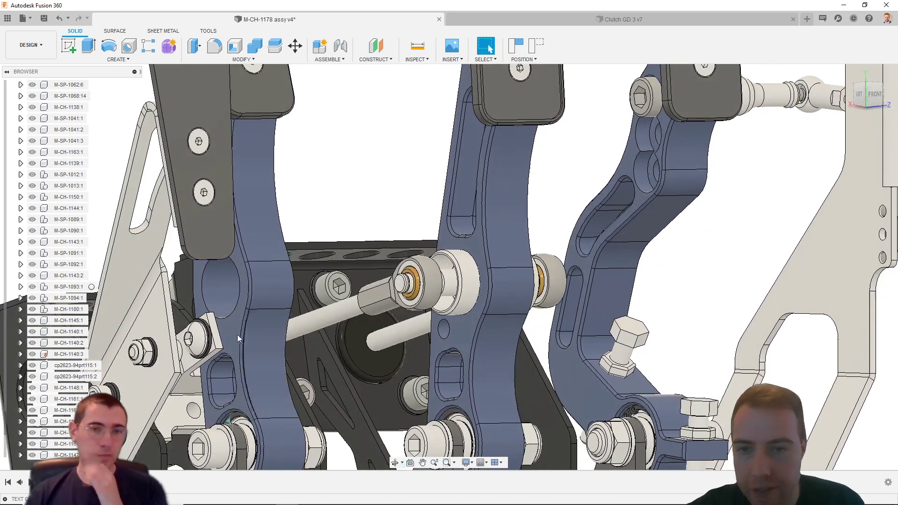
Return to the Generative Design workspace and inspect the large middle hole and the small hole below it on the pedal arm.
left_click(30, 45)
left_click(42, 79)
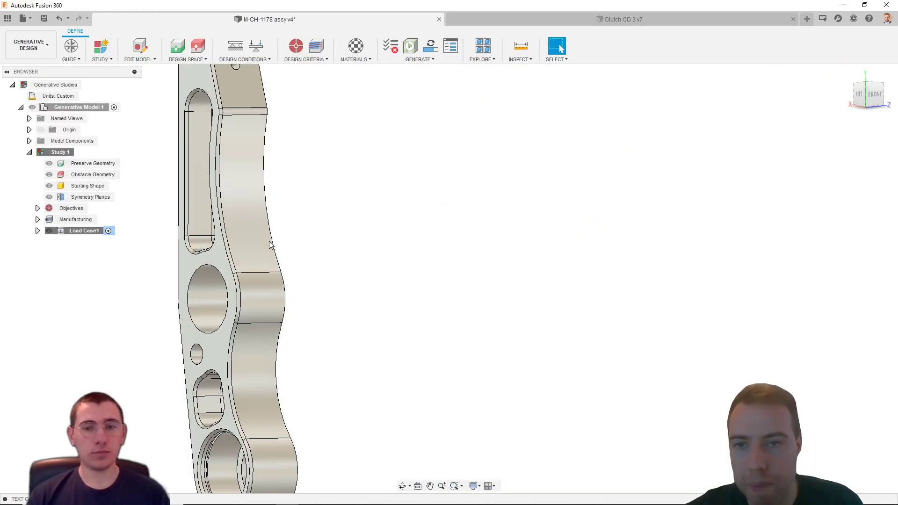
middle_click_drag(269, 244, 291, 237, "shift")
scroll(227, 309, "up", 3)
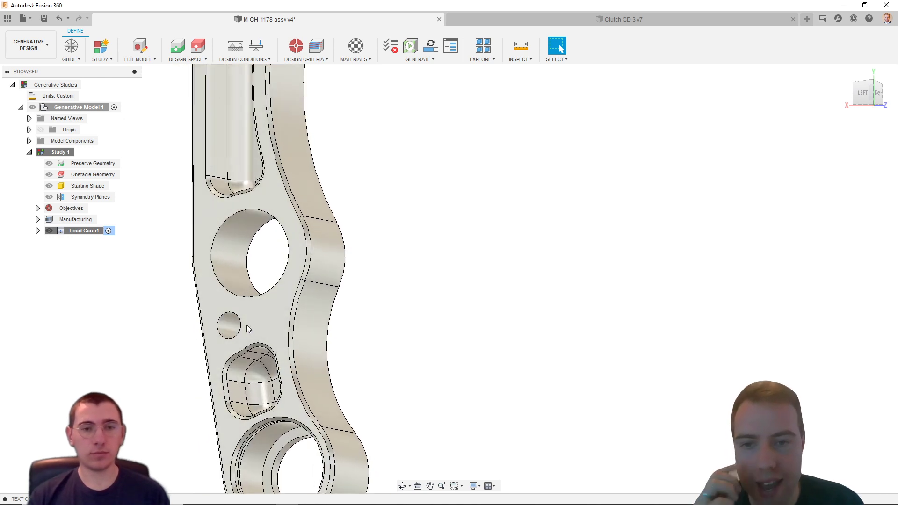
Open the generative model for editing and view the whole pedal arm from an angle.
mouse_move(245, 324)
middle_mouse_down("shift")
mouse_move(270, 321)
mouse_move(262, 330)
middle_mouse_up("shift")
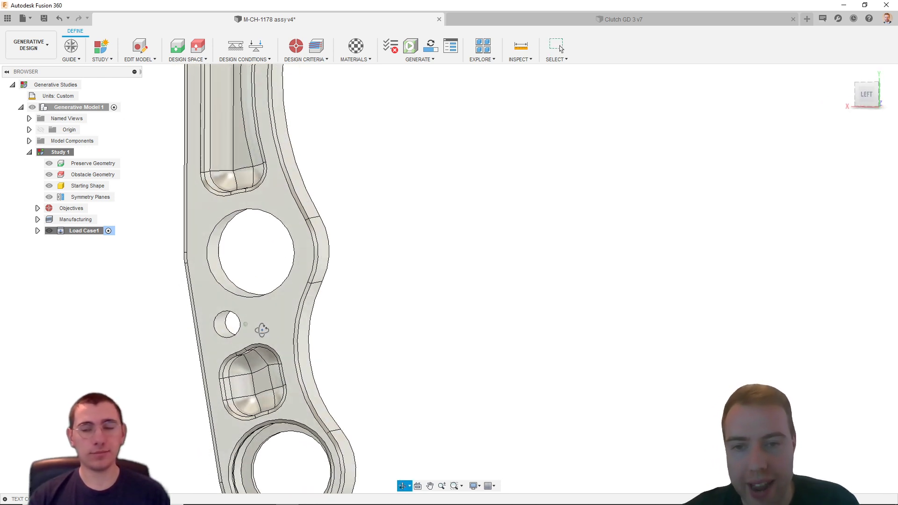
left_click(143, 49)
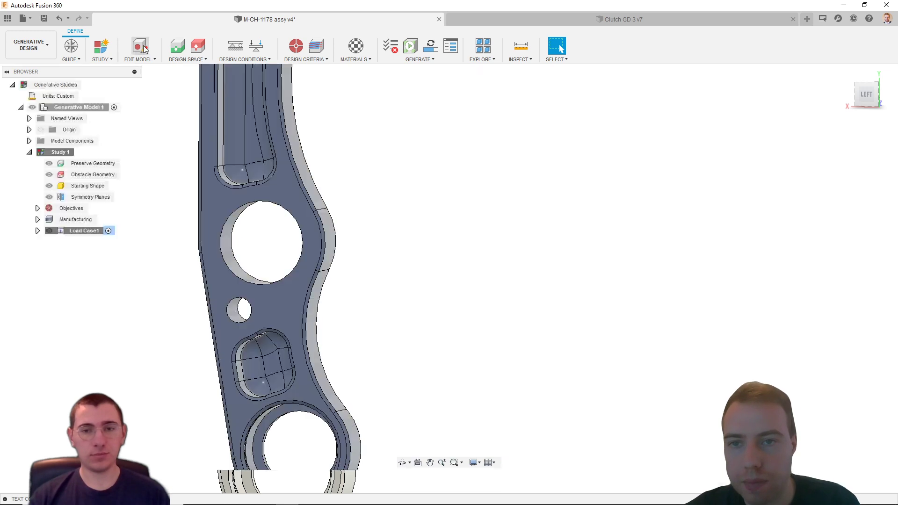
middle_click_drag(359, 240, 368, 256, "shift")
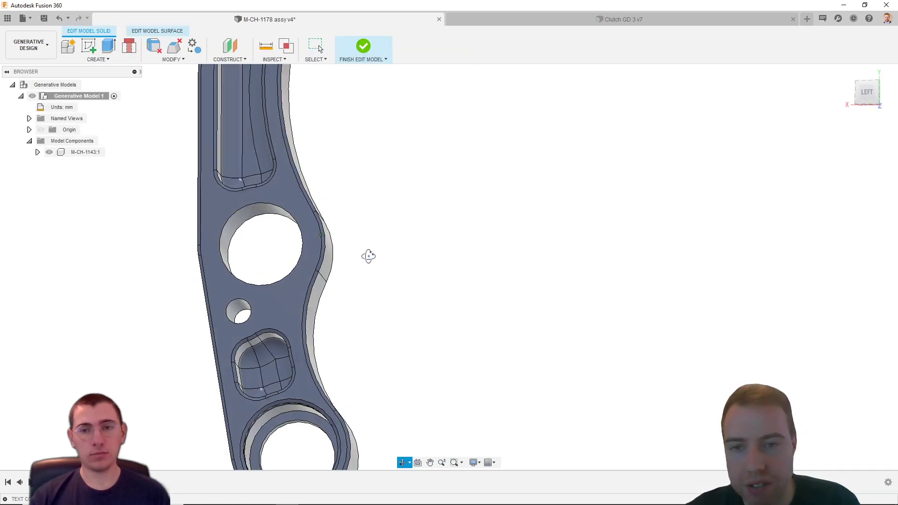
key("Escape")
scroll(317, 293, "down", 3)
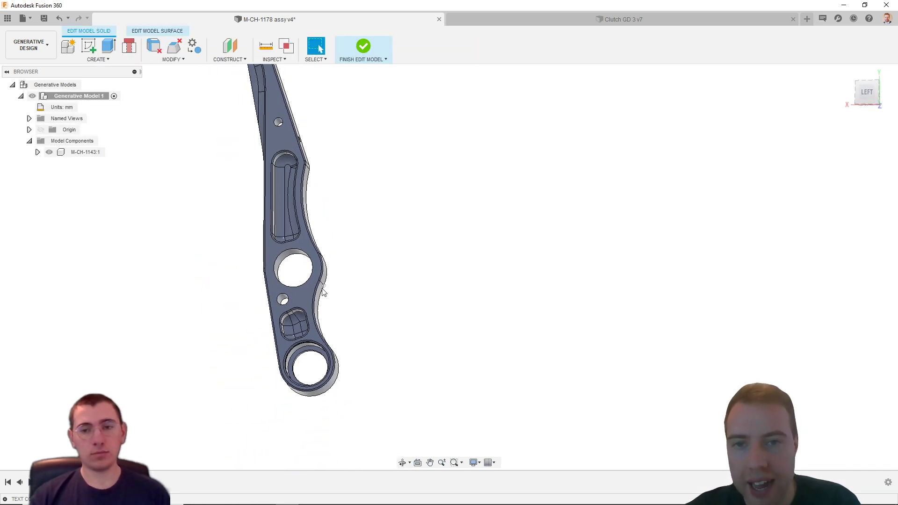
middle_click_drag(407, 232, 350, 266, "shift")
scroll(341, 259, "up", 2)
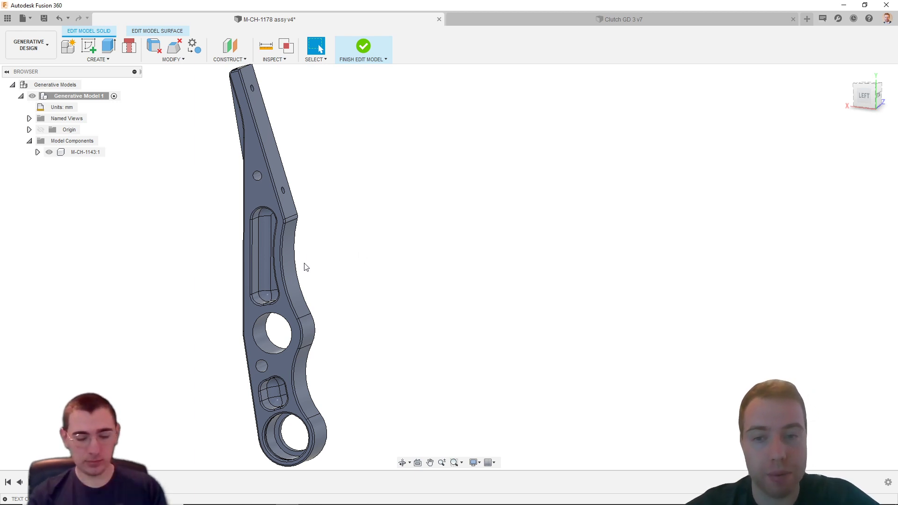
Start Remove Features and choose the pedal arm body for detection with all feature types included.
left_click(181, 62)
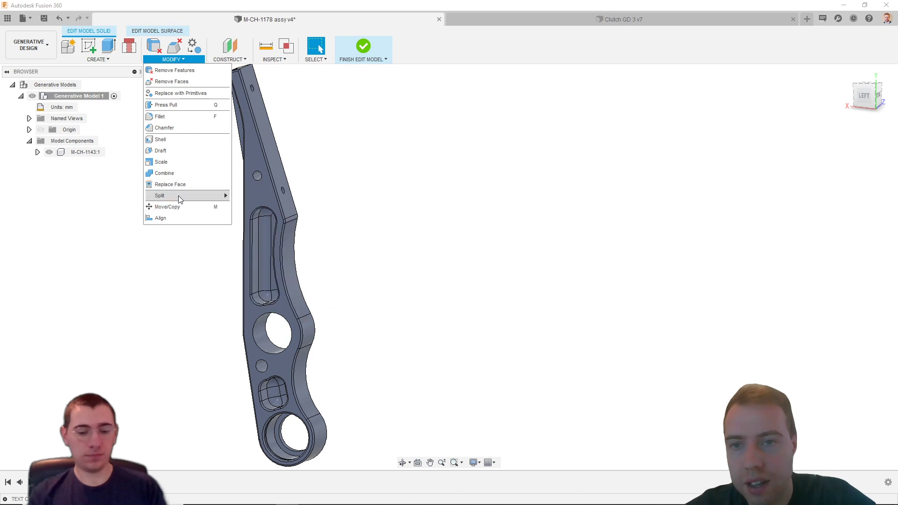
left_click(189, 73)
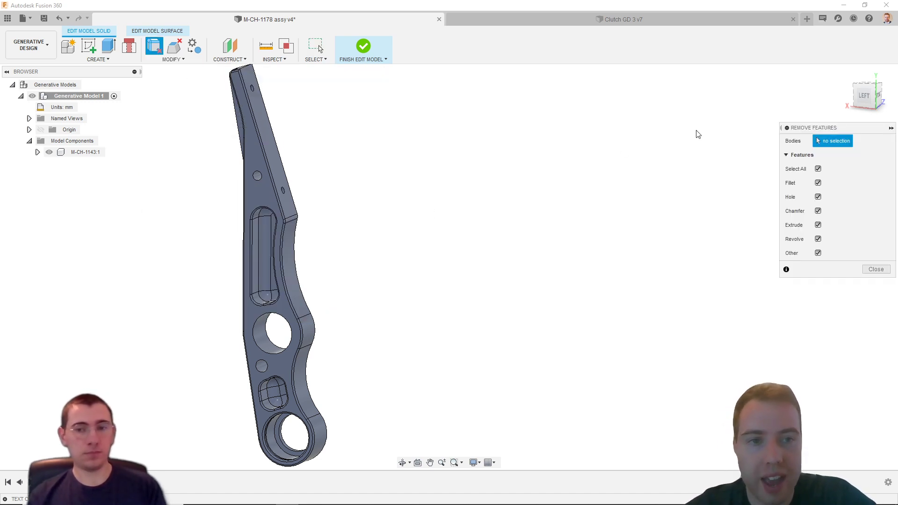
left_click_drag(827, 129, 611, 121)
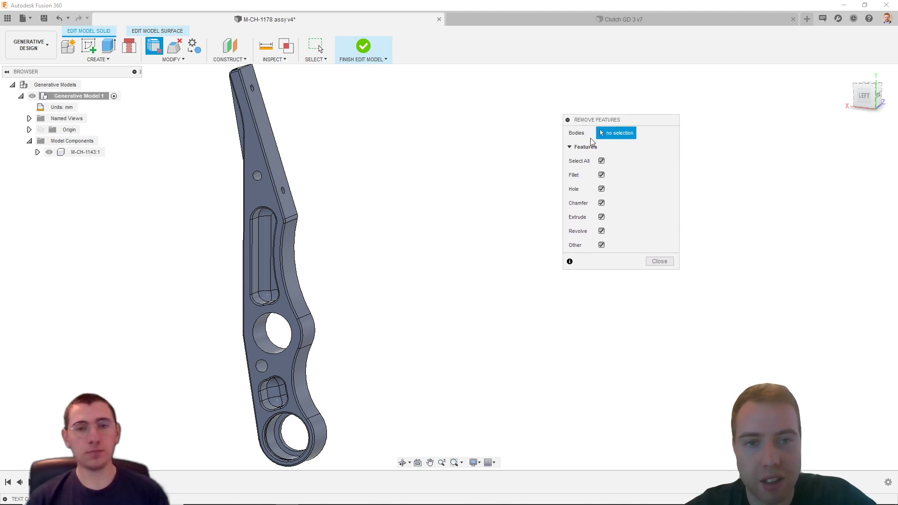
left_click(274, 169)
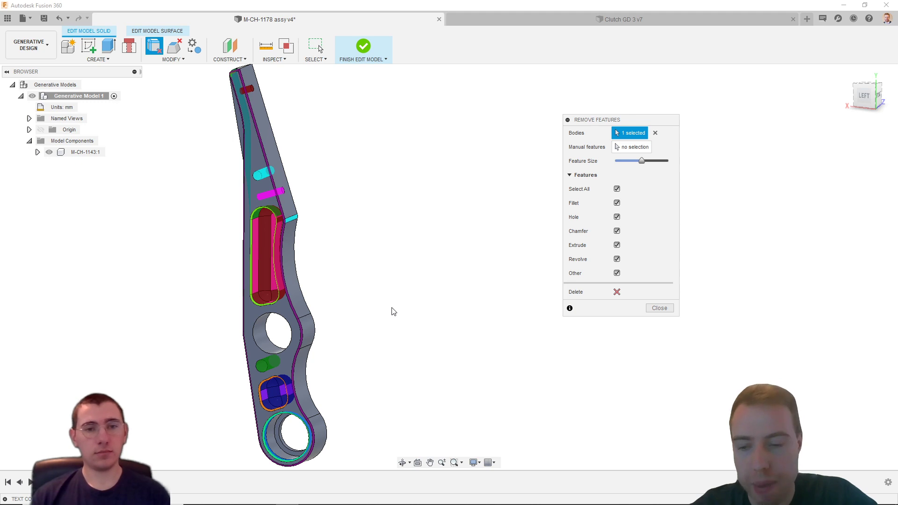
middle_click_drag(399, 318, 409, 295, "shift")
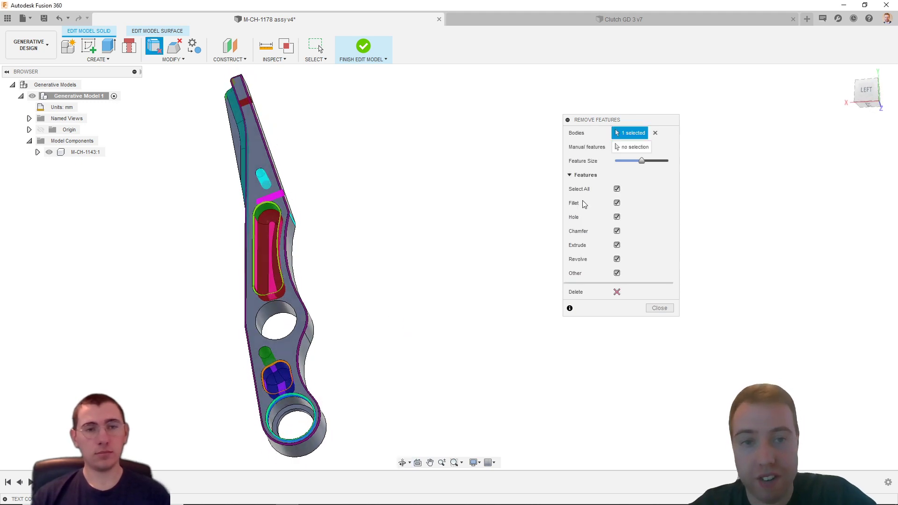
Switch the Fillet category off and on to compare which detected features on the pedal arm are fillets.
left_click(617, 203)
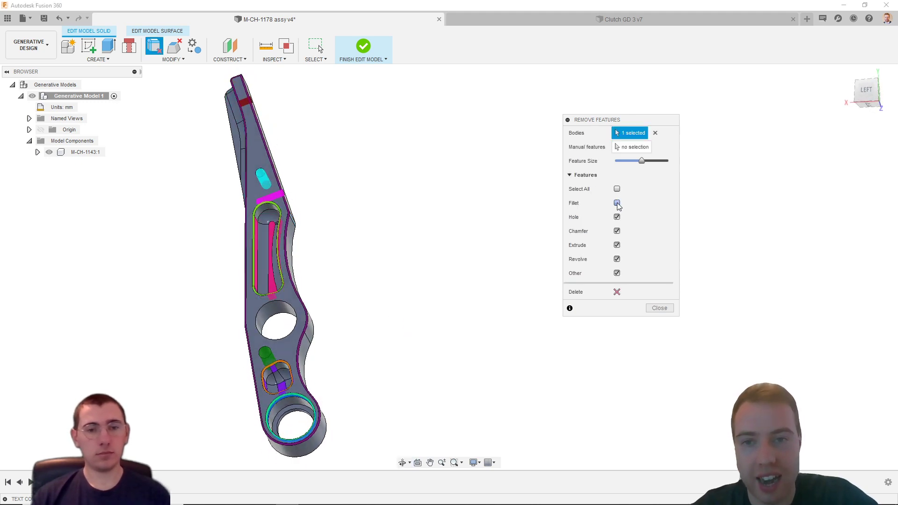
left_click(617, 203)
left_click(617, 203)
left_click(617, 203)
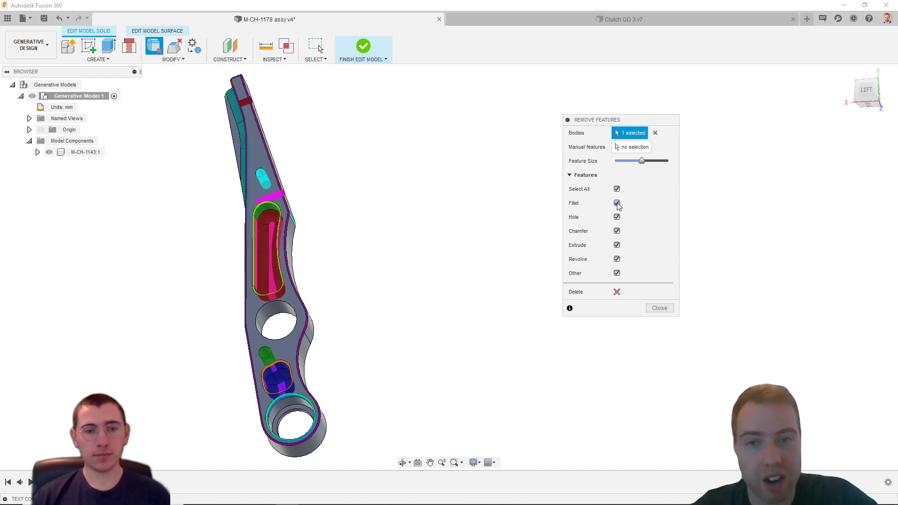
Limit the detected features to chamfers by excluding fillets, holes, extrudes, revolves and other features.
left_click(617, 202)
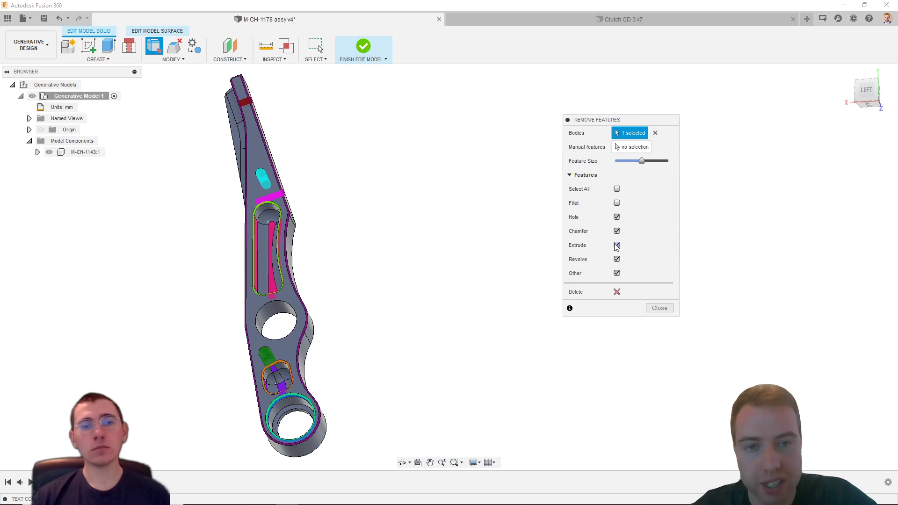
left_click(617, 217)
left_click(617, 203)
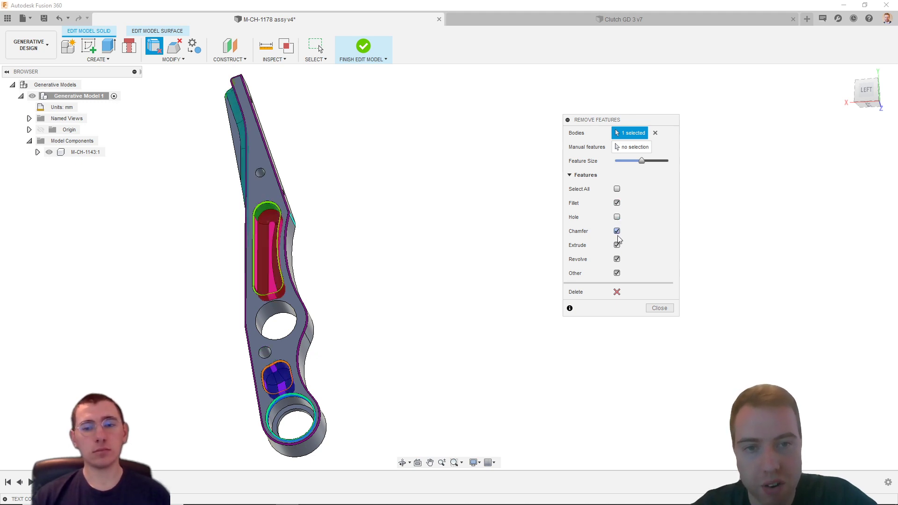
left_click(616, 203)
left_click(616, 245)
left_click(617, 258)
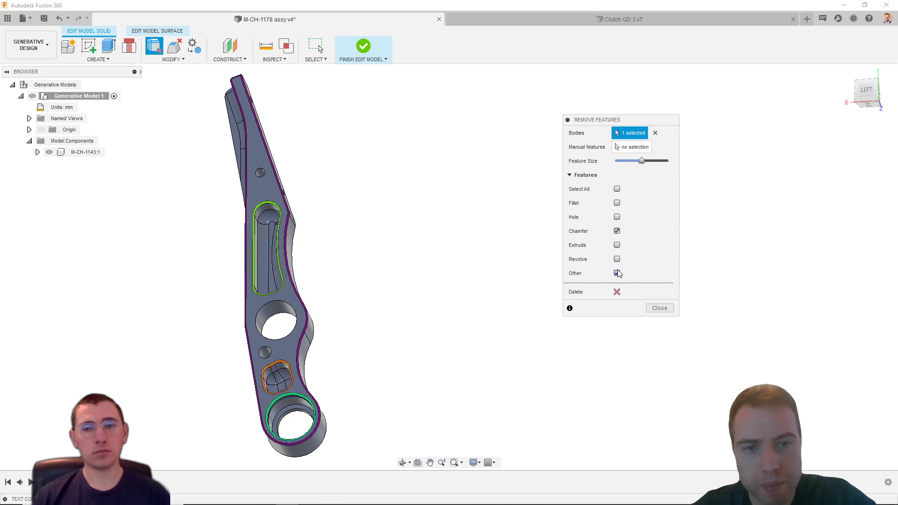
left_click(616, 273)
Delete all detected chamfers from the pedal arm and finish Remove Features.
middle_click_drag(456, 279, 484, 295, "shift")
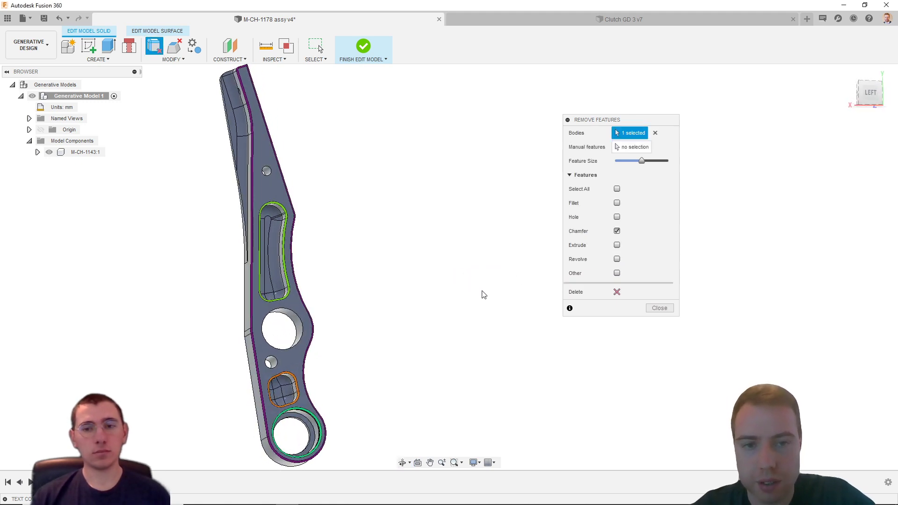
left_click(617, 292)
scroll(238, 179, "up", 3)
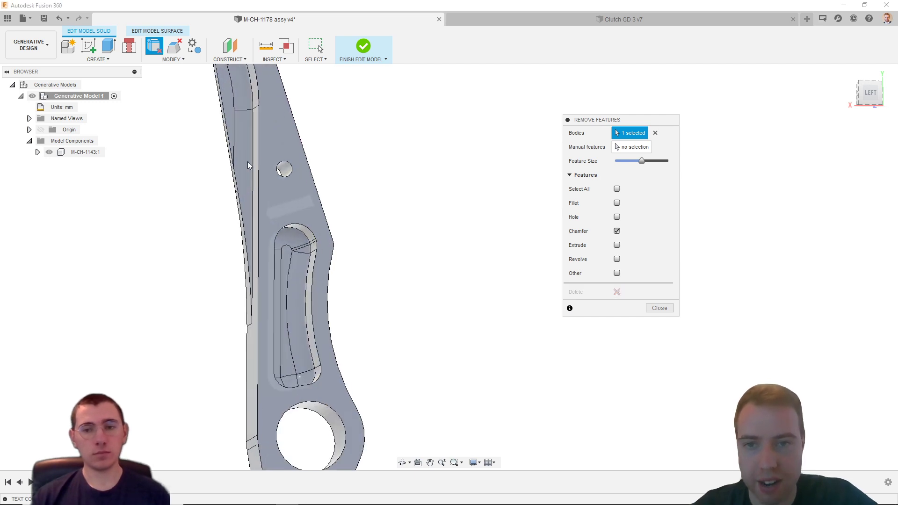
middle_click_drag(404, 293, 366, 273, "shift")
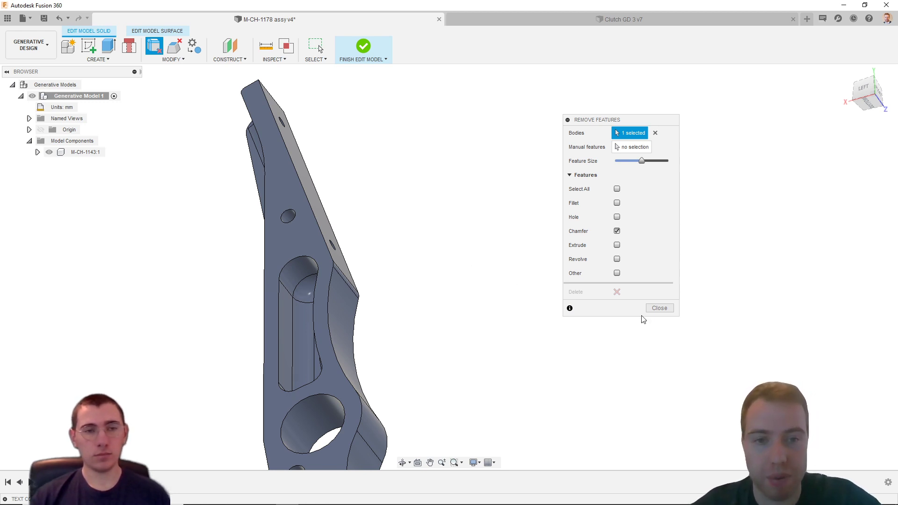
left_click(655, 309)
Start a sketch on the flat side face of the pedal arm around the large middle hole and the small hole below it.
scroll(516, 294, "down", 3)
scroll(516, 294, "down", 1)
middle_click_drag(516, 309, 527, 347, "shift")
scroll(413, 376, "up", 4)
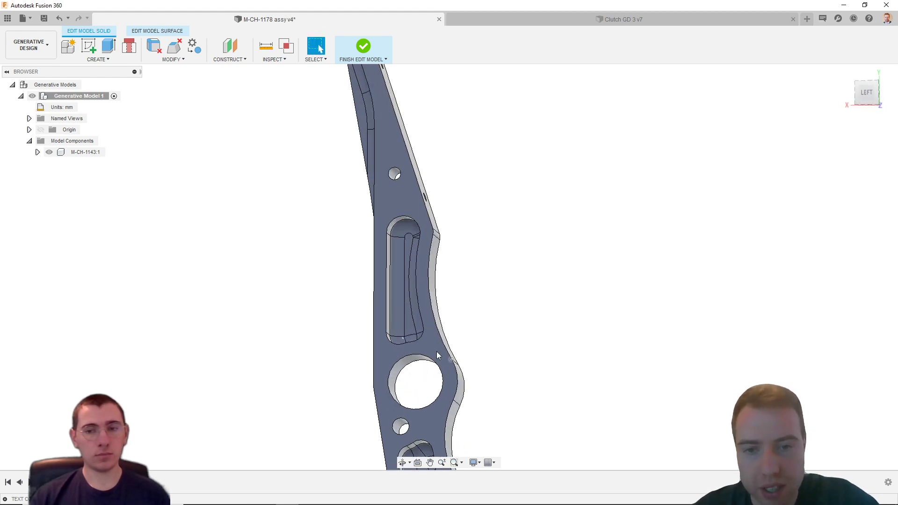
scroll(406, 411, "down", 4)
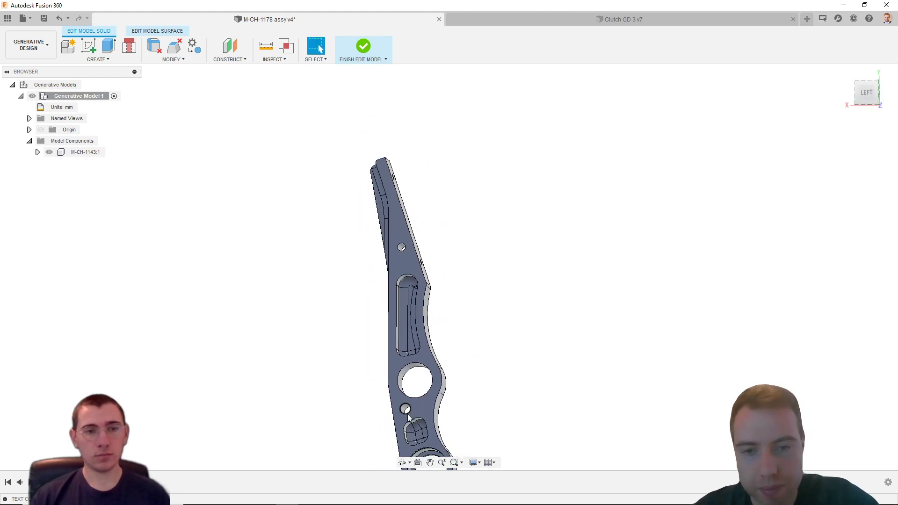
scroll(404, 413, "up", 3)
scroll(404, 413, "down", 3)
scroll(446, 389, "up", 5)
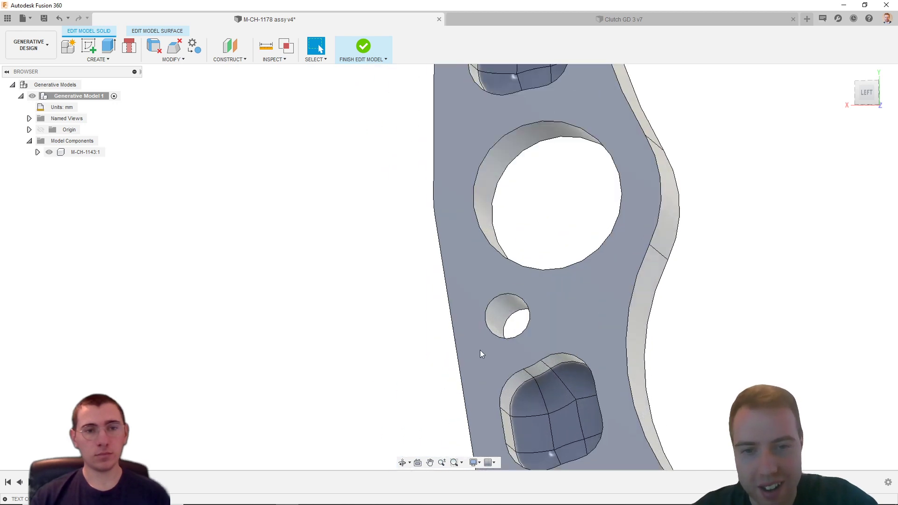
left_click(506, 297)
left_click(327, 307)
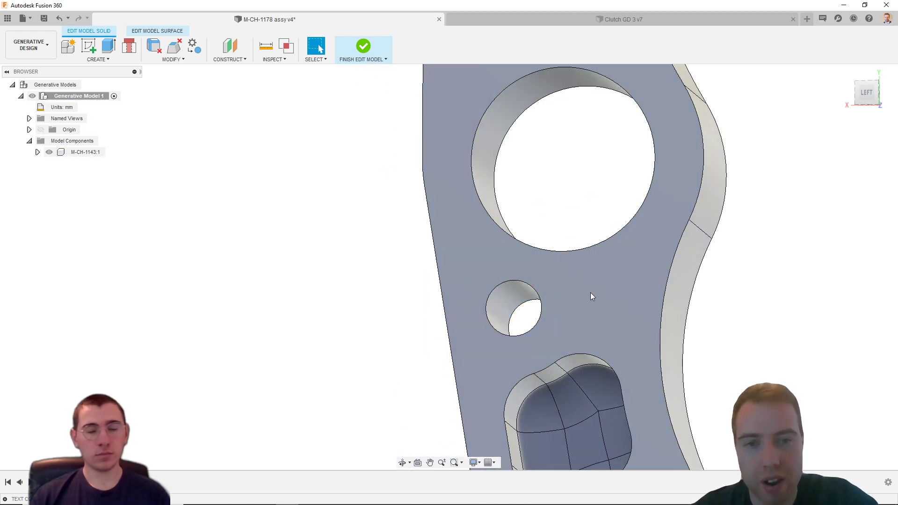
left_click(591, 296)
left_click(88, 45)
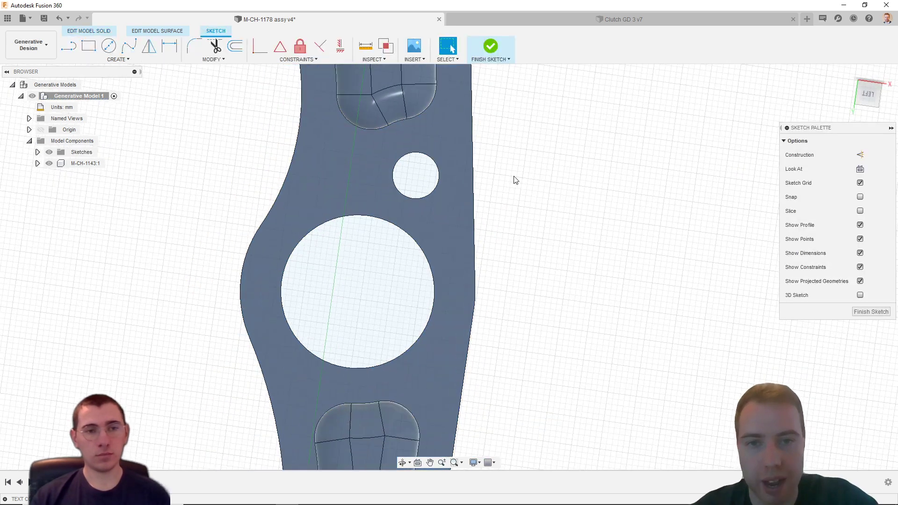
Sketch a circle concentric with the small hole next to the large middle hole, slightly larger than the hole.
key("c")
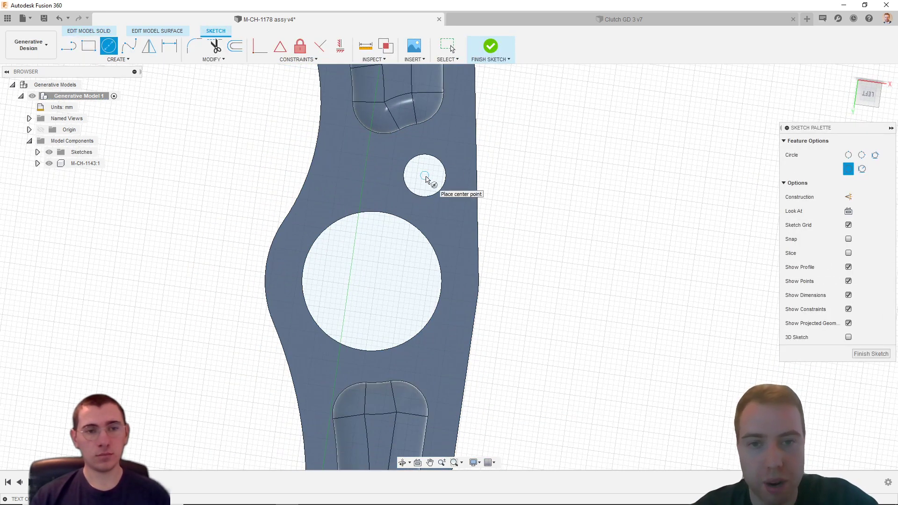
scroll(425, 178, "up", 5)
scroll(425, 178, "up", 2)
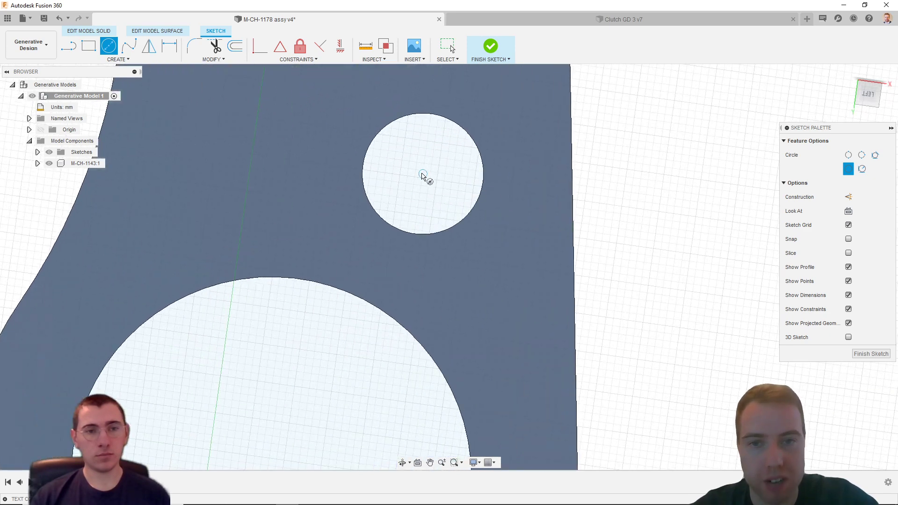
left_click(422, 173)
left_click(503, 188)
key("Escape")
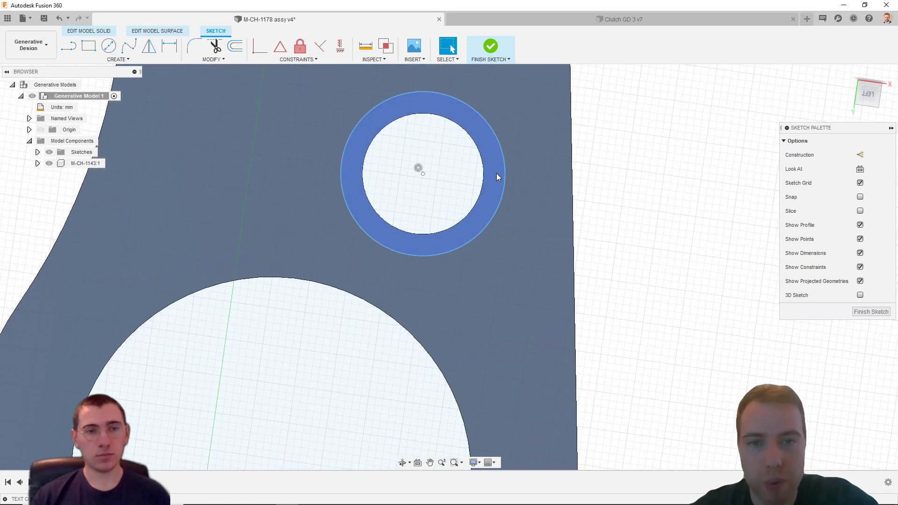
Extrude the ring around the small hole to the pedal arm's opposite side face as a new body.
left_click(494, 172)
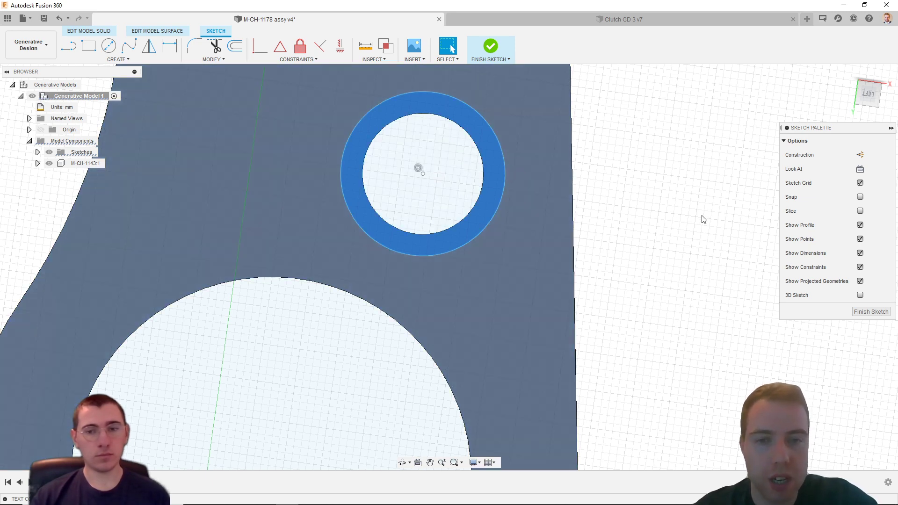
middle_click_drag(702, 218, 669, 221, "shift")
scroll(669, 218, "down", 5)
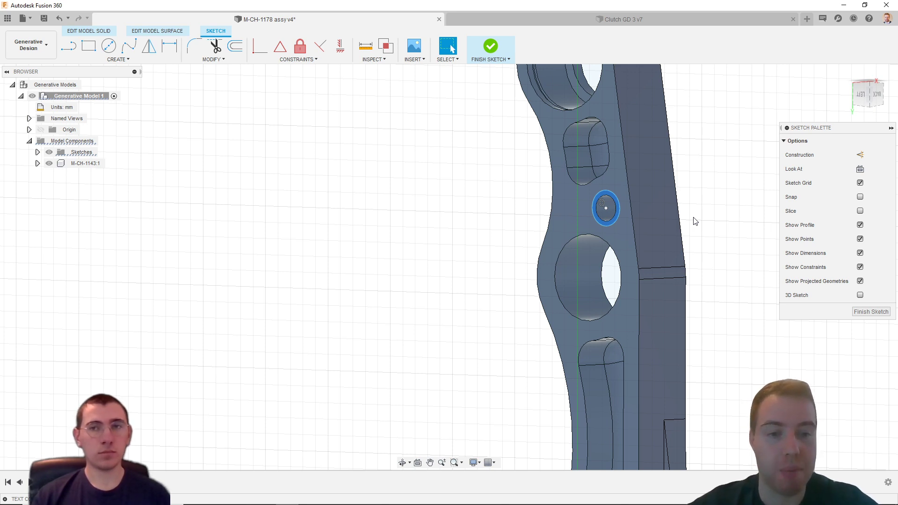
middle_click_drag(693, 219, 533, 186, "shift")
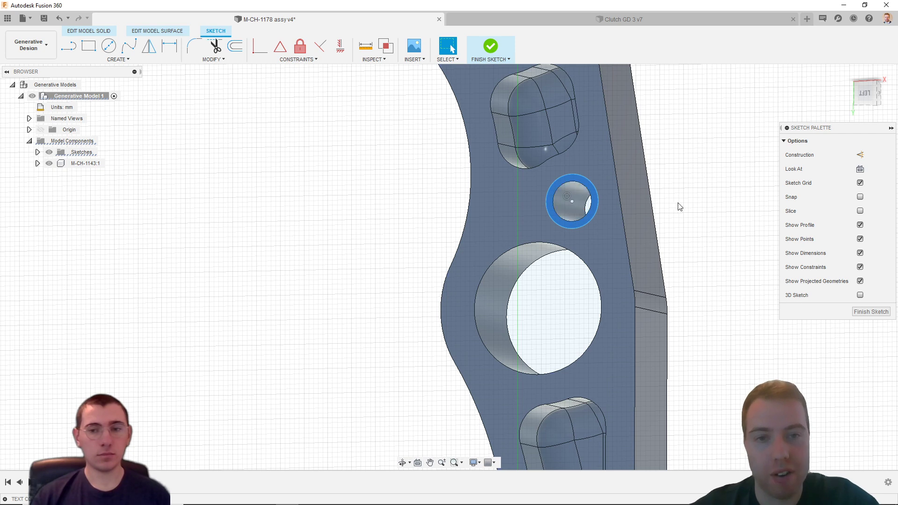
middle_click_drag(723, 208, 644, 213, "shift")
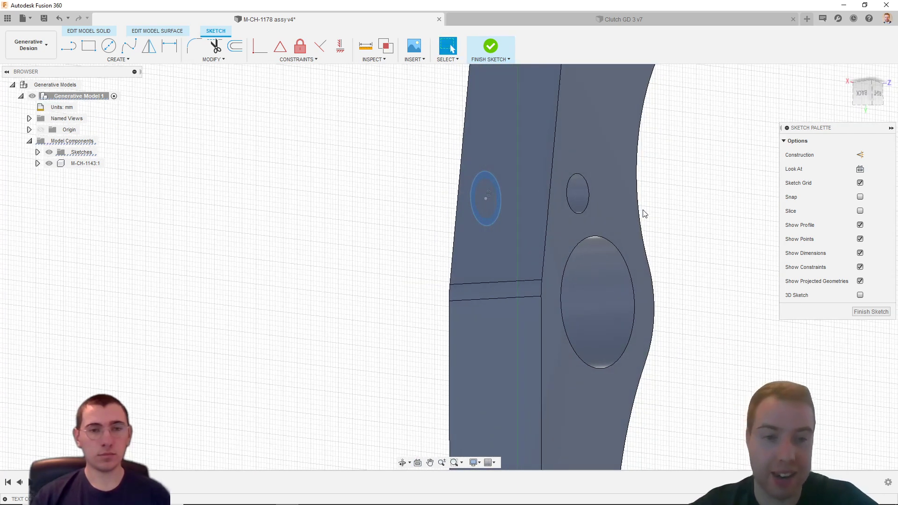
key("e")
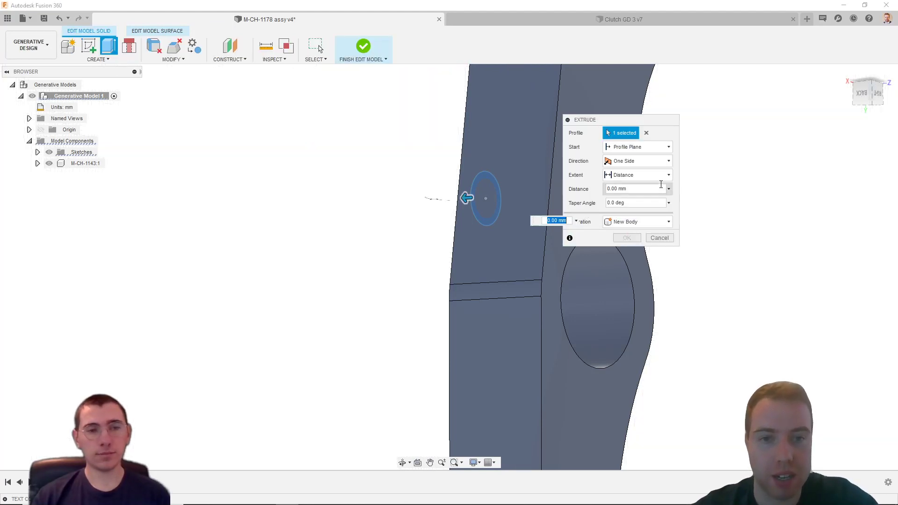
left_click_drag(648, 123, 308, 117)
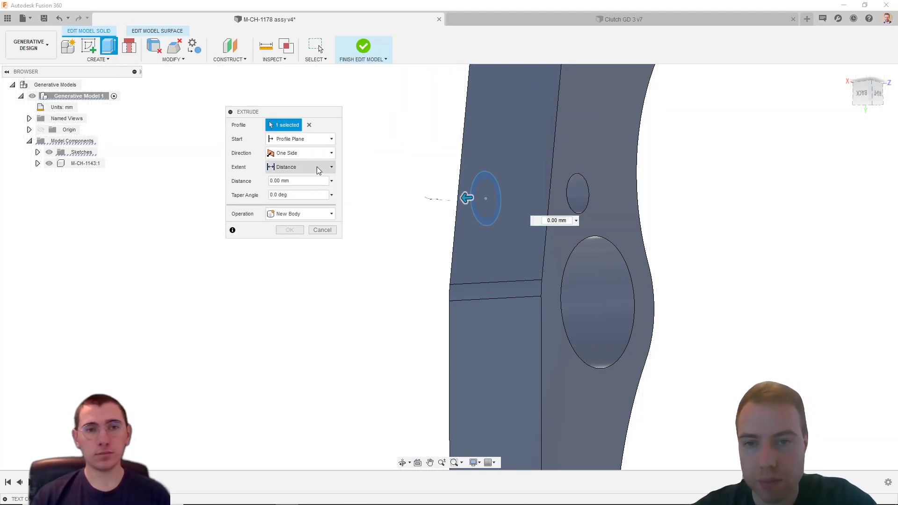
left_click(301, 167)
left_click(297, 192)
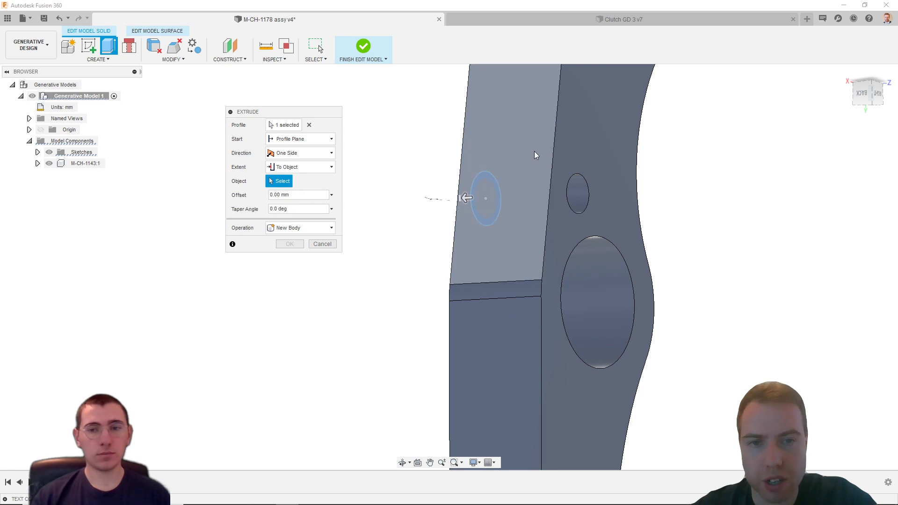
left_click(559, 144)
left_click(297, 256)
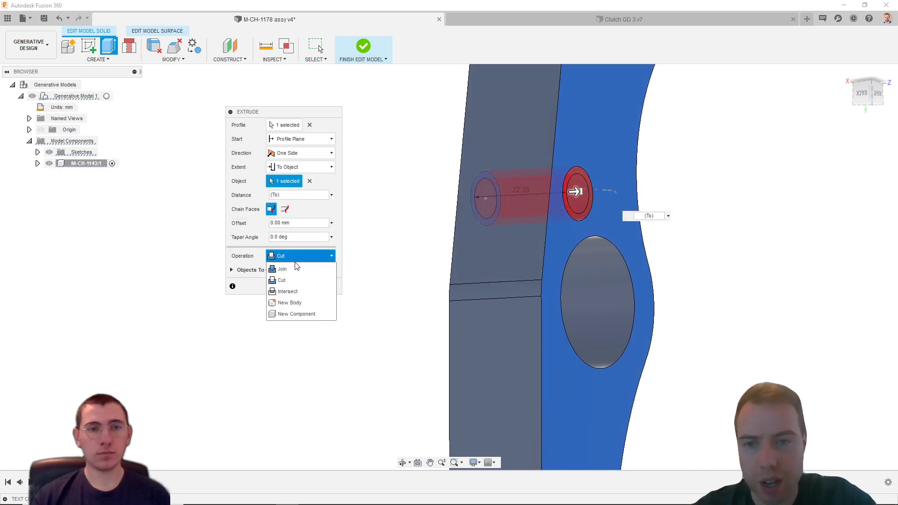
left_click(297, 303)
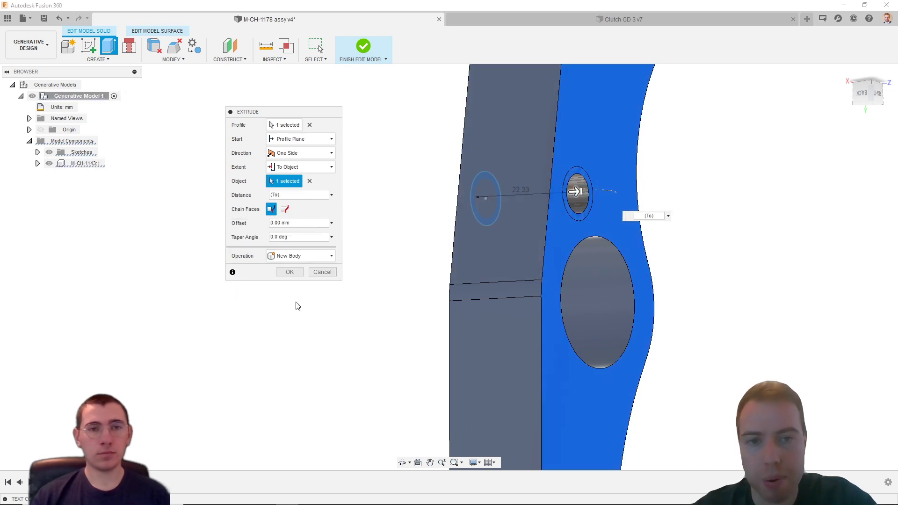
left_click(289, 271)
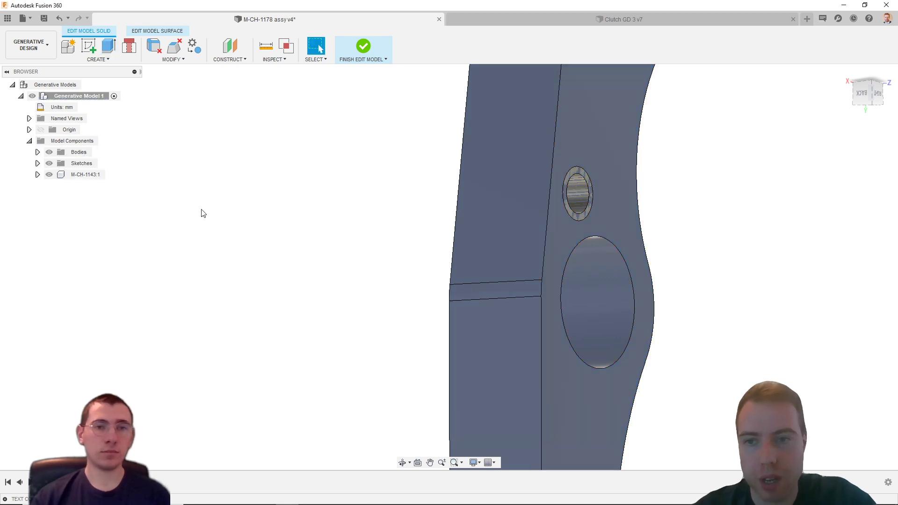
Finish editing the model and hide component M-CH-1143:1 in the generative study to isolate the new sleeve body.
left_click(363, 47)
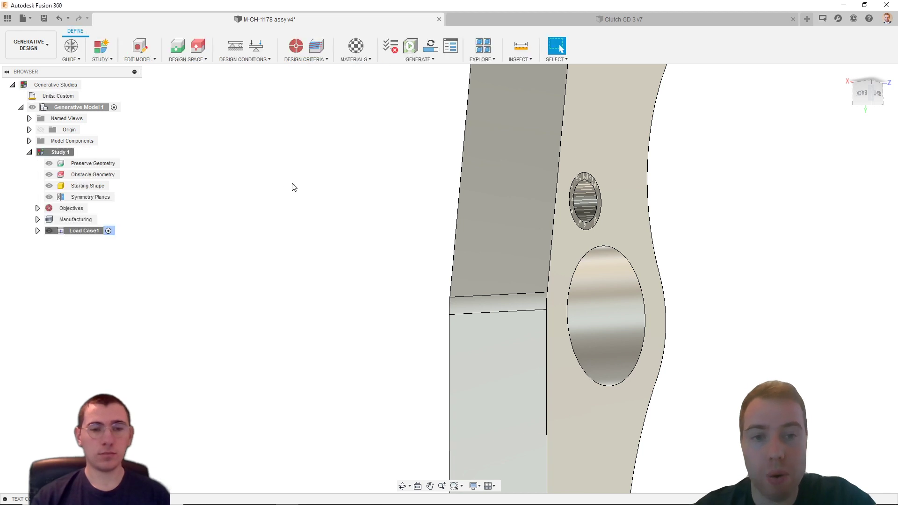
left_click(29, 140)
left_click(54, 164)
left_click(49, 162)
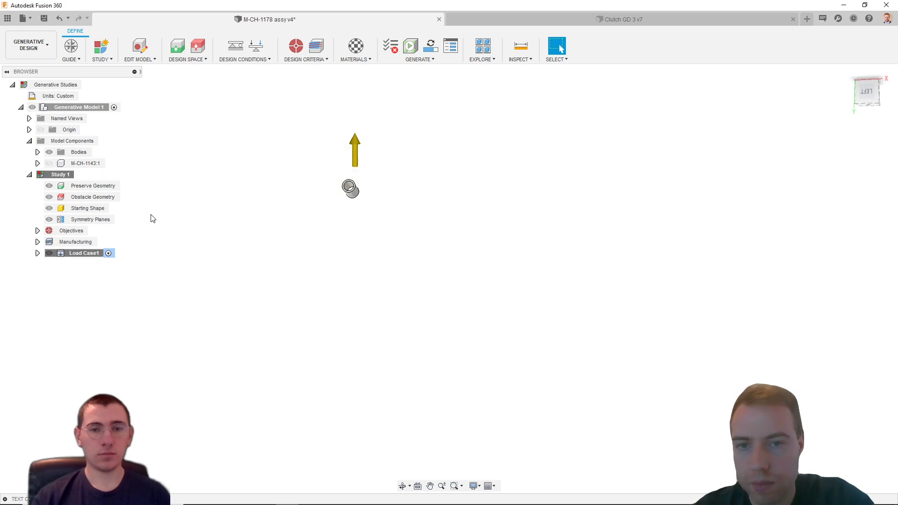
left_click(178, 47)
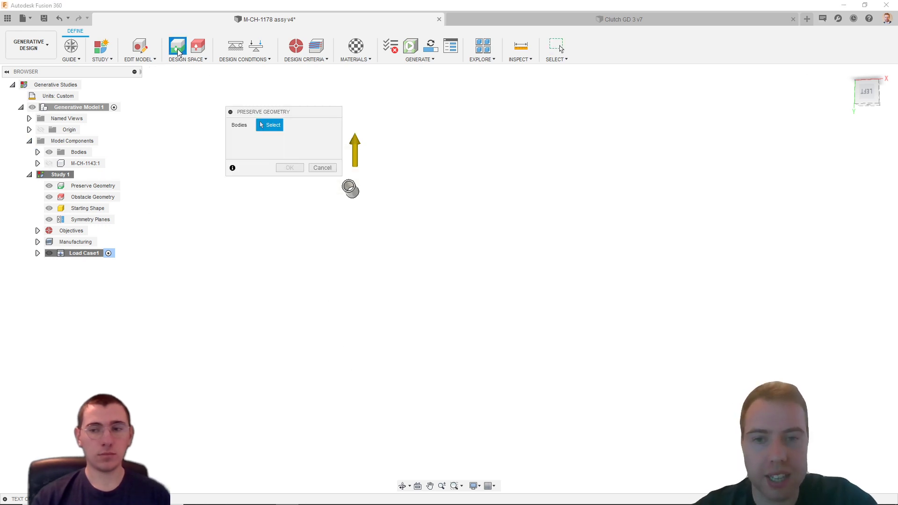
left_click_drag(319, 112, 255, 113)
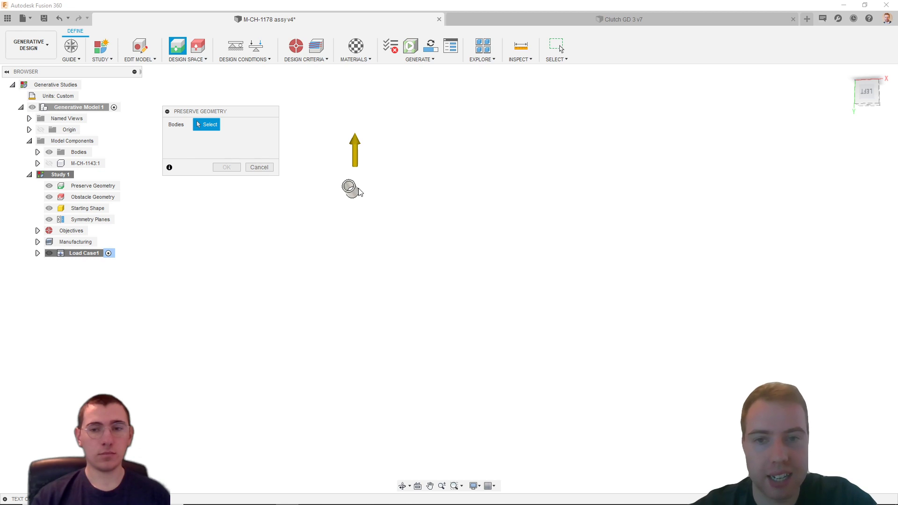
left_click(350, 188)
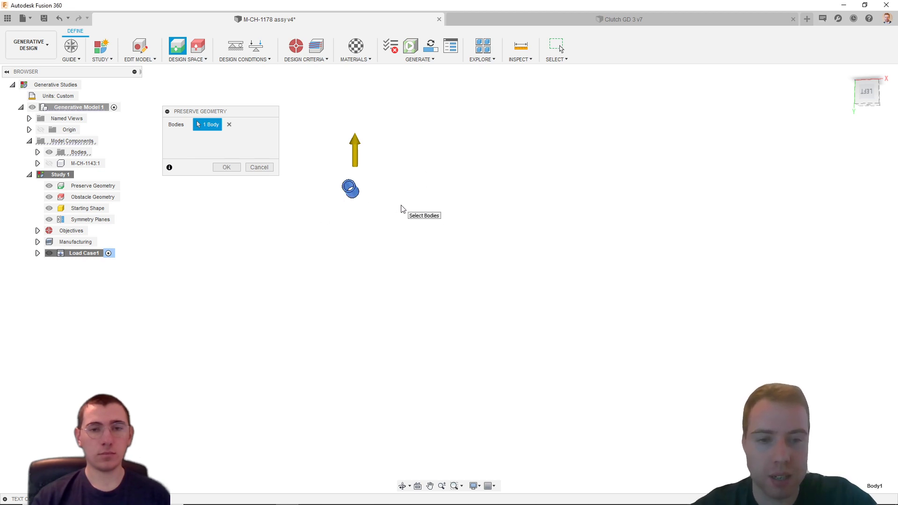
scroll(369, 194, "up", 6)
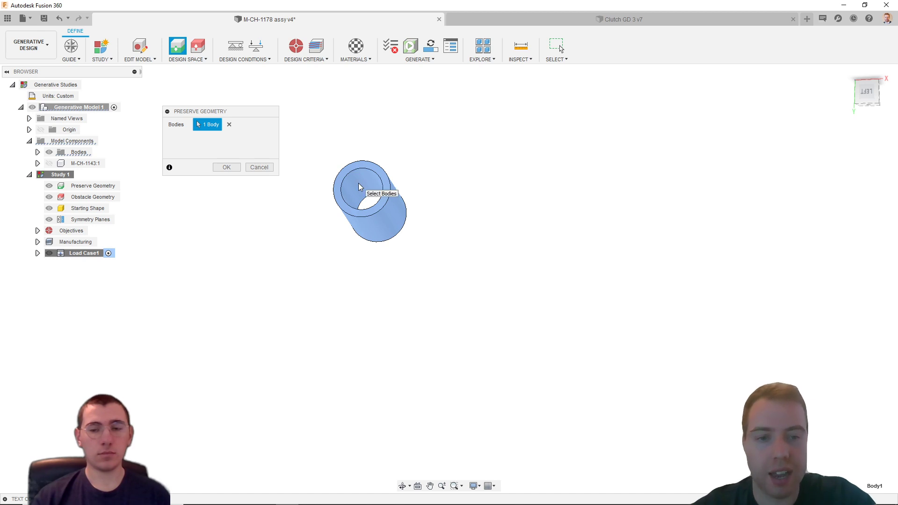
left_click(259, 167)
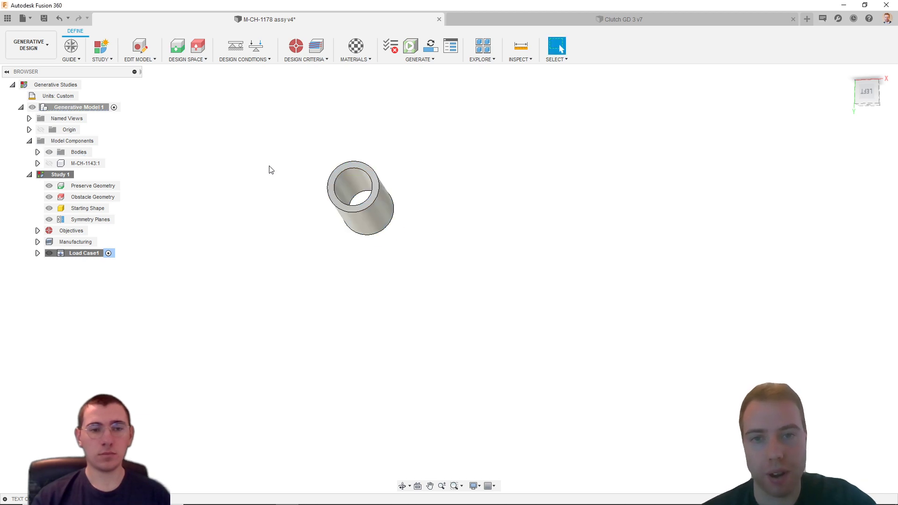
scroll(270, 166, "down", 2)
scroll(293, 171, "up", 1)
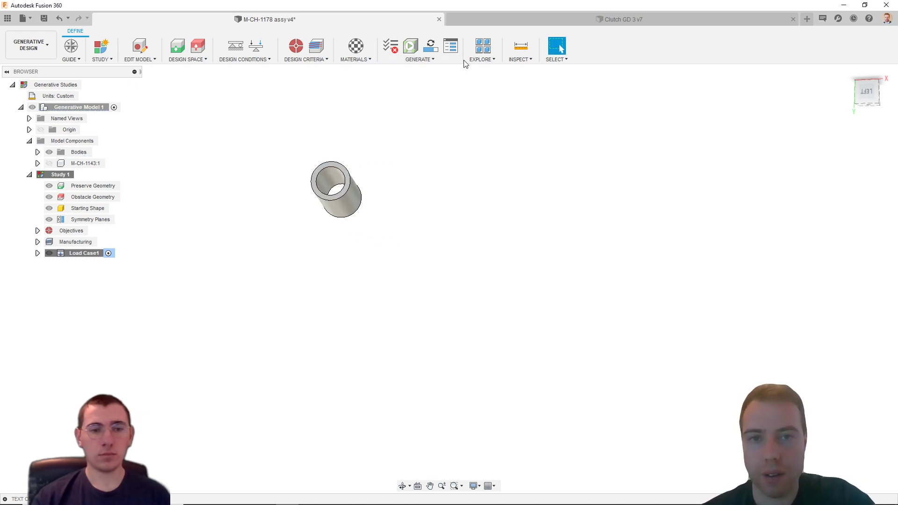
Reopen the generative model for editing and show component M-CH-1143:1 again.
left_click(141, 51)
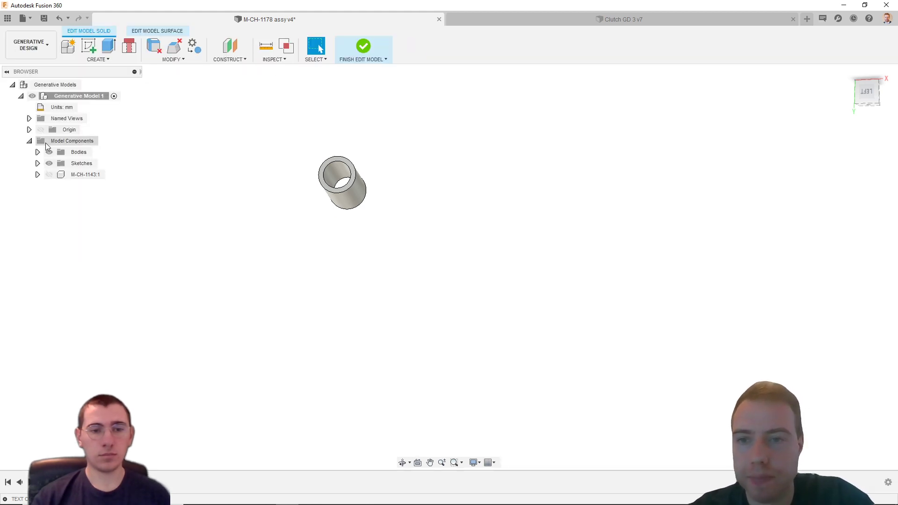
left_click(49, 174)
scroll(323, 187, "down", 3)
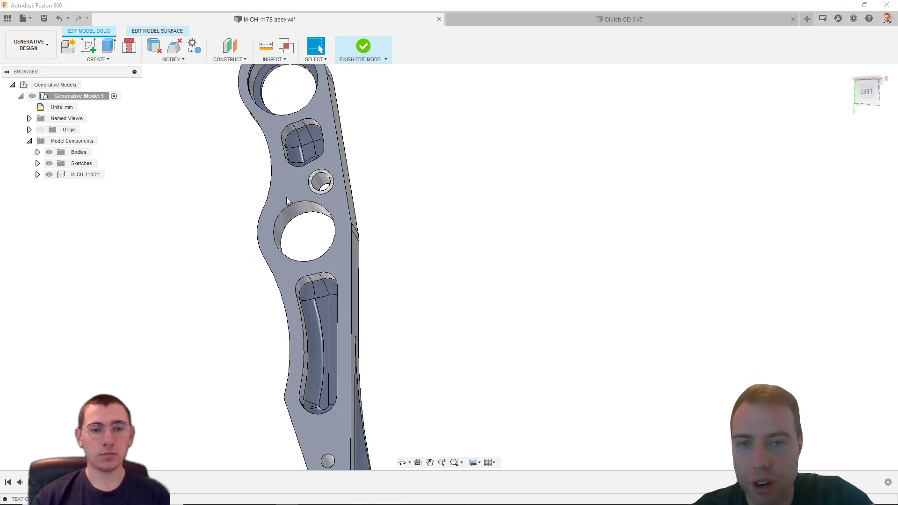
scroll(264, 106, "up", 3)
scroll(264, 106, "up", 3)
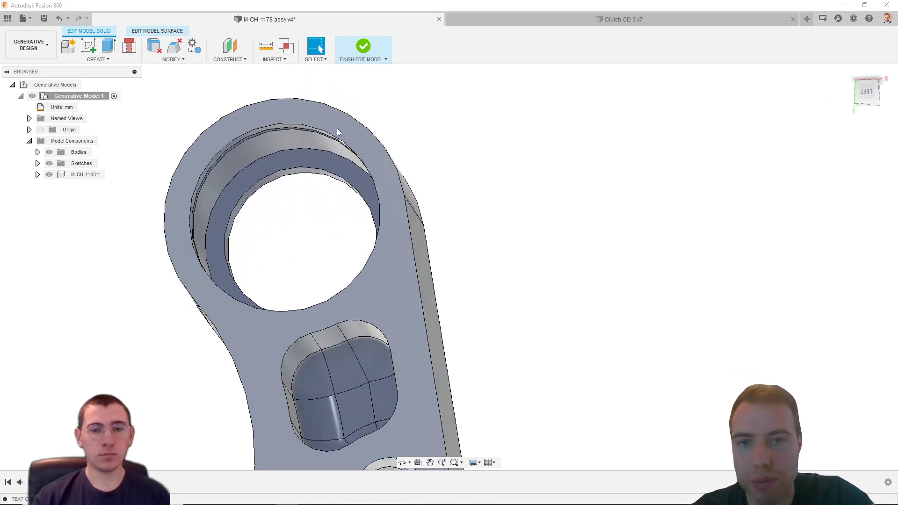
scroll(336, 131, "down", 2)
Examine how the pedal arms are mounted at their pivot ends in the Design workspace's full assembly, and return to Generative Design.
left_click(593, 21)
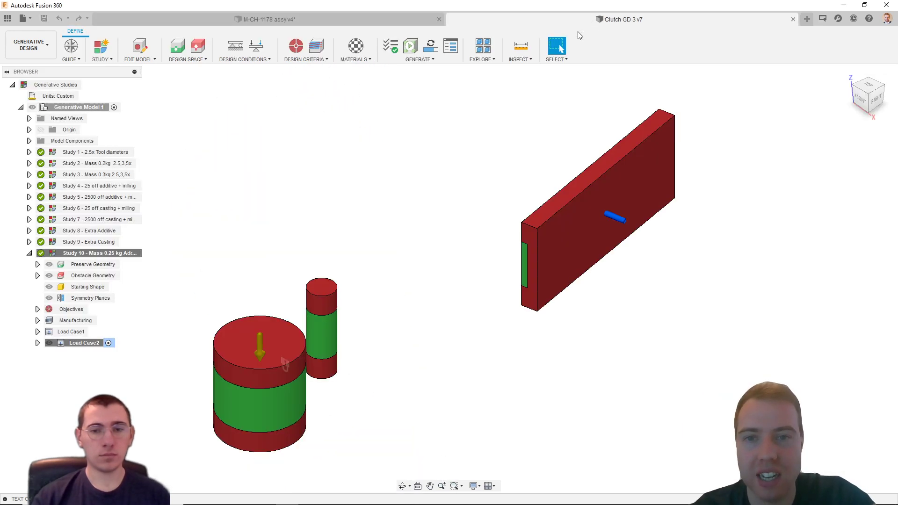
left_click(334, 23)
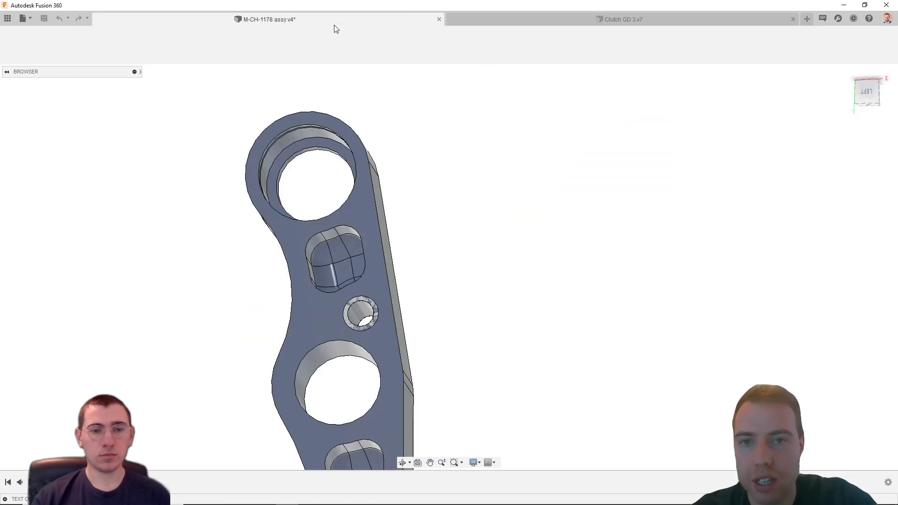
left_click(35, 47)
left_click(21, 68)
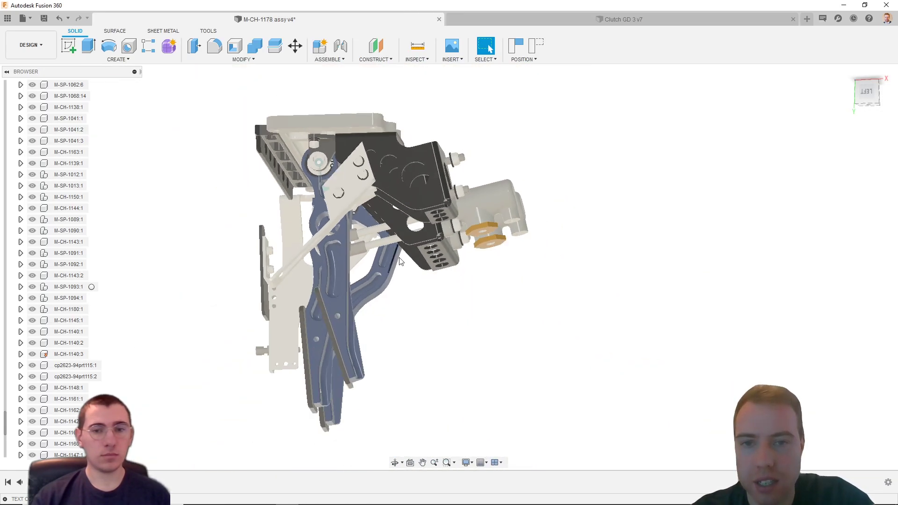
middle_click_drag(399, 261, 388, 140, "shift")
middle_click_drag(327, 271, 432, 278, "shift")
scroll(435, 311, "up", 10)
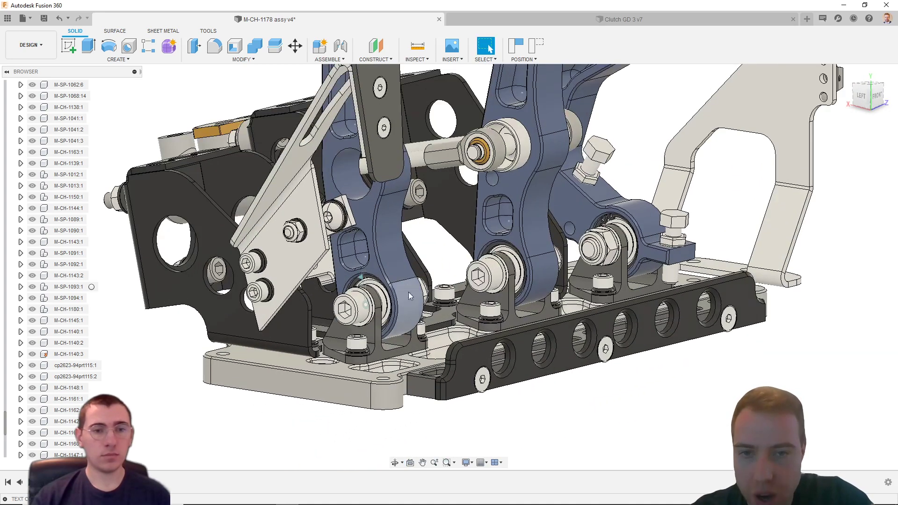
scroll(435, 311, "down", 5)
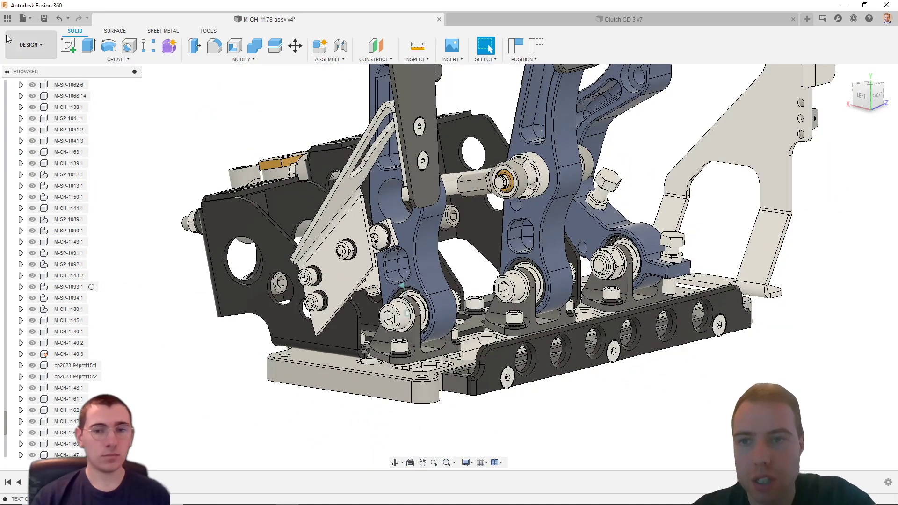
left_click(30, 45)
left_click(50, 86)
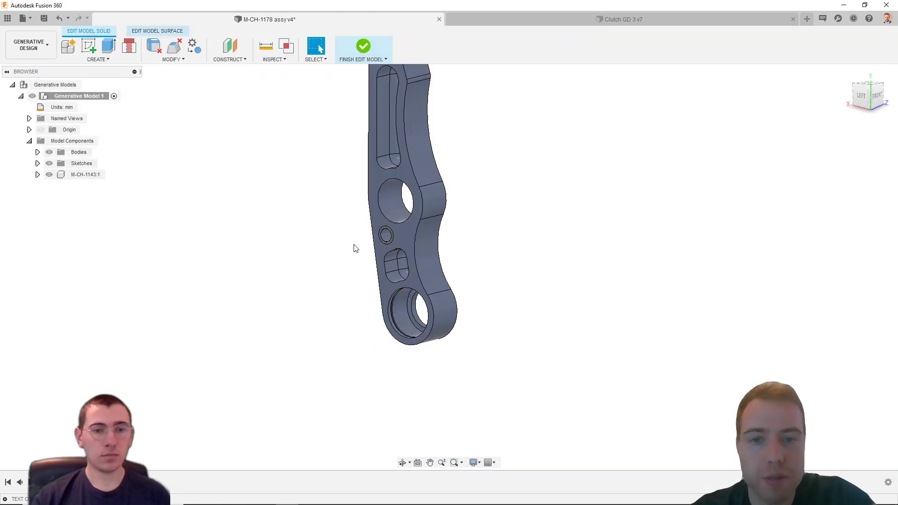
Sketch a circle on the pedal arm's side face, concentric with the large pivot-end bore and slightly inside the arm's rounded outer edge.
middle_click_drag(355, 248, 493, 249, "shift")
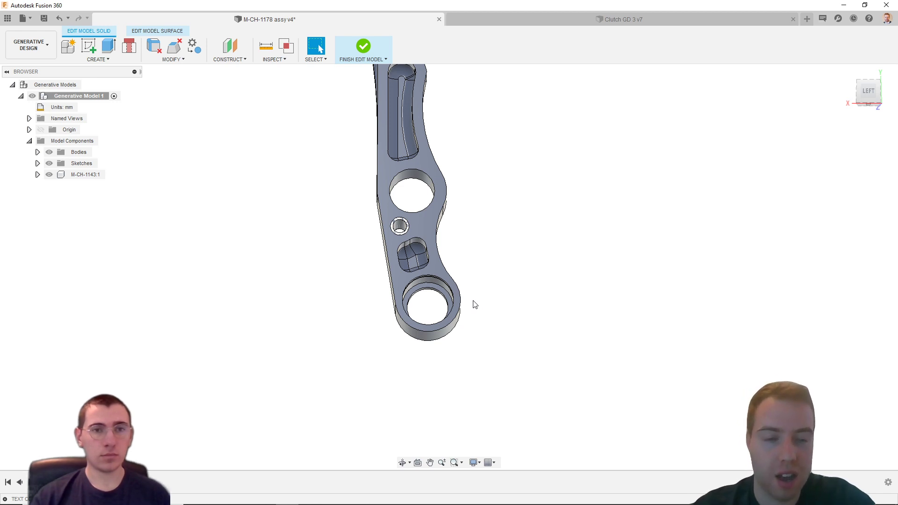
scroll(472, 306, "up", 5)
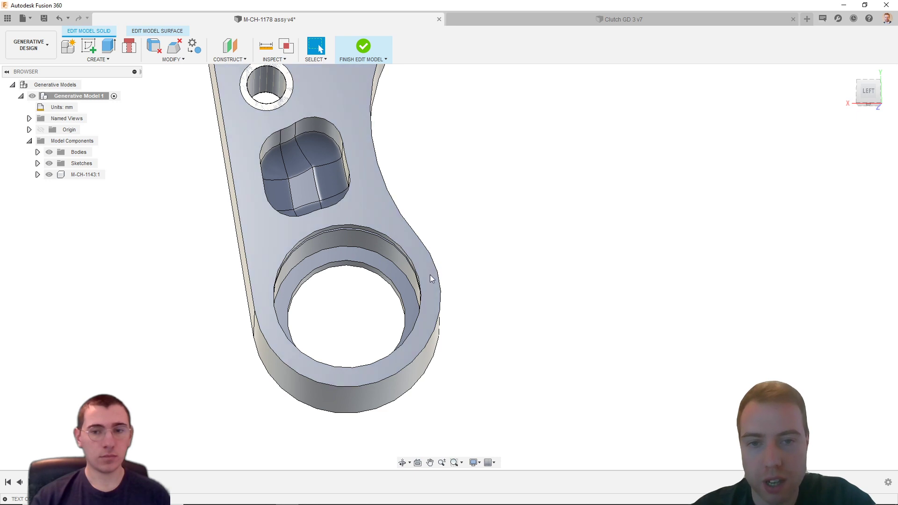
left_click(443, 278)
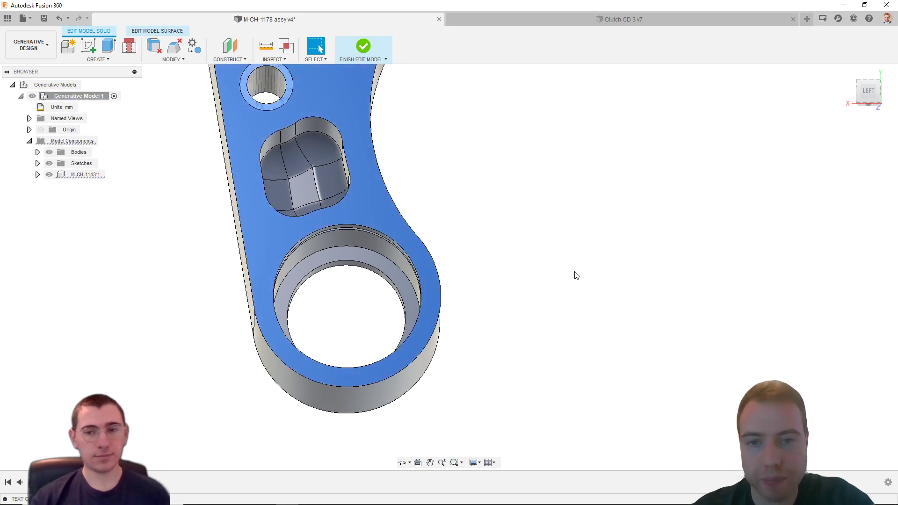
key("c")
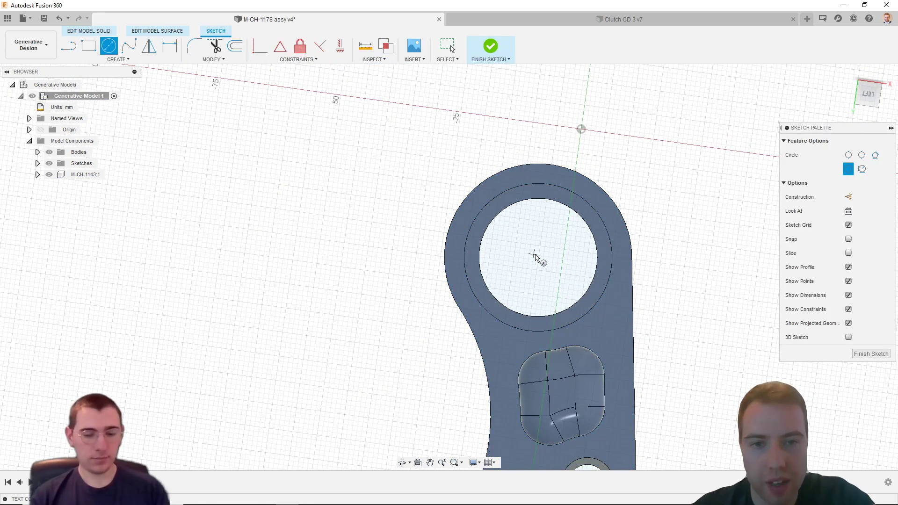
left_click(538, 256)
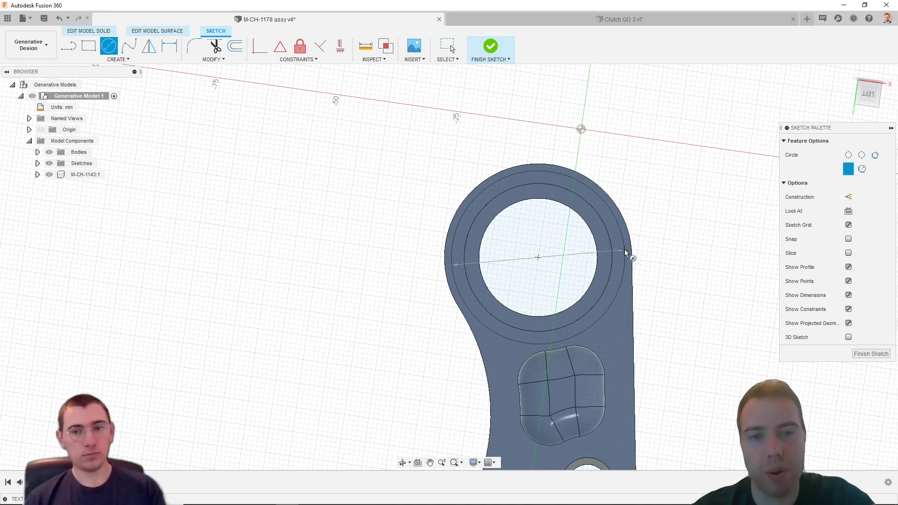
left_click(627, 254)
key("Escape")
Extrude both circular profiles inside the new pivot-end circle up to the arm's opposite side face as a new body.
scroll(620, 243, "up", 3)
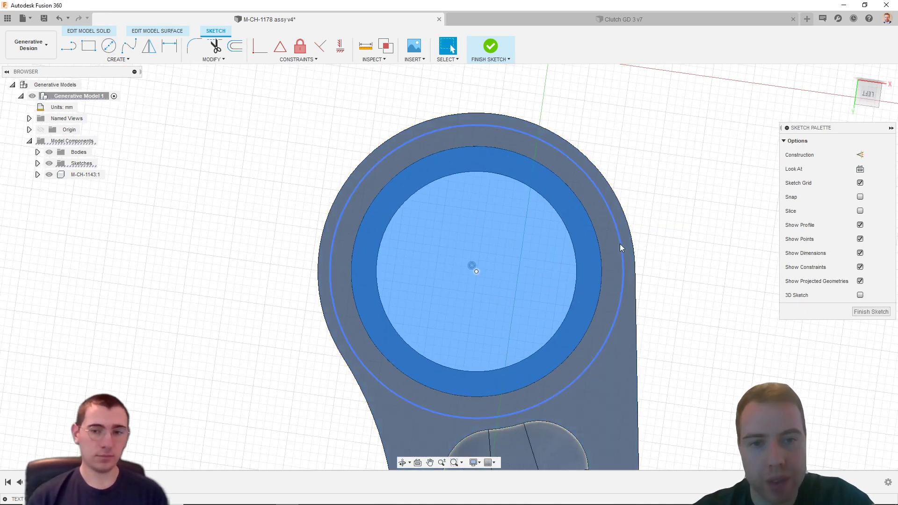
left_click(612, 249, "ctrl")
scroll(534, 224, "down", 3)
mouse_move(603, 280)
middle_mouse_down("shift")
mouse_move(630, 305)
mouse_move(587, 296)
middle_mouse_up("shift")
key("e")
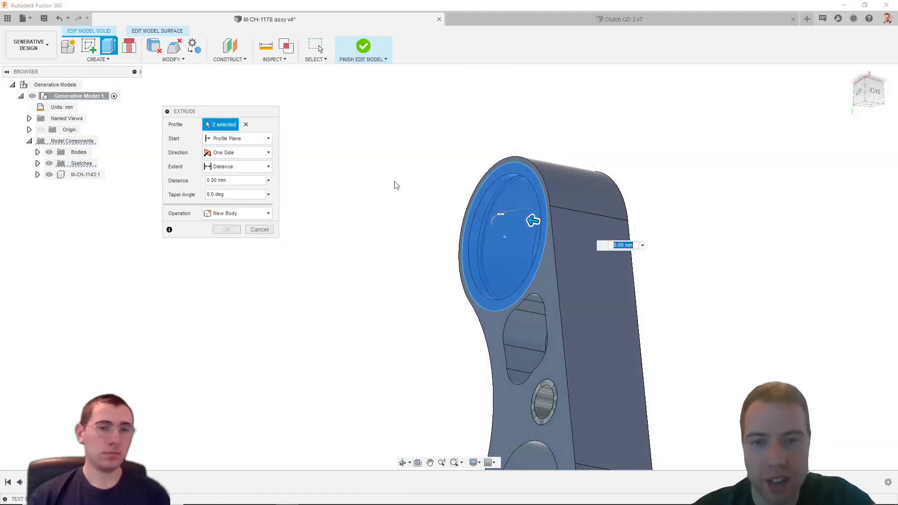
left_click(262, 167)
left_click(225, 180)
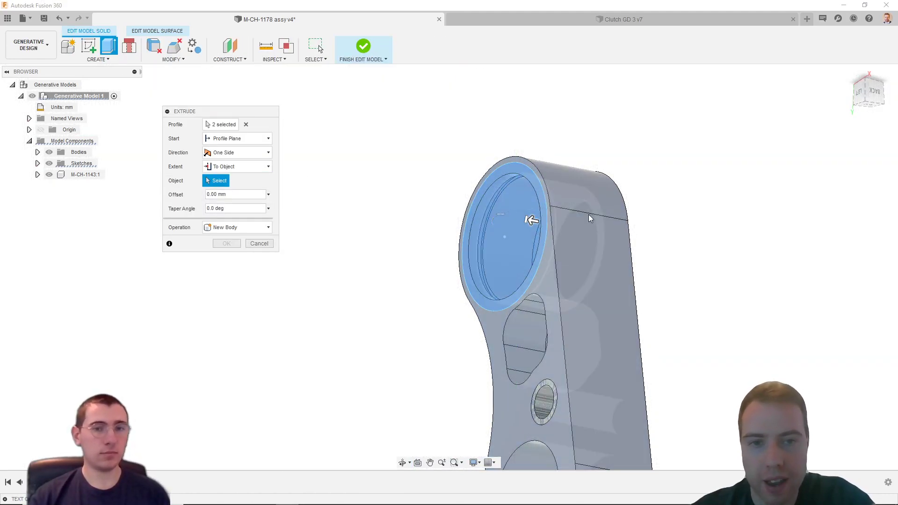
middle_click_drag(467, 220, 505, 223, "shift")
left_click(567, 234)
middle_click_drag(511, 259, 458, 234, "shift")
left_click(239, 255)
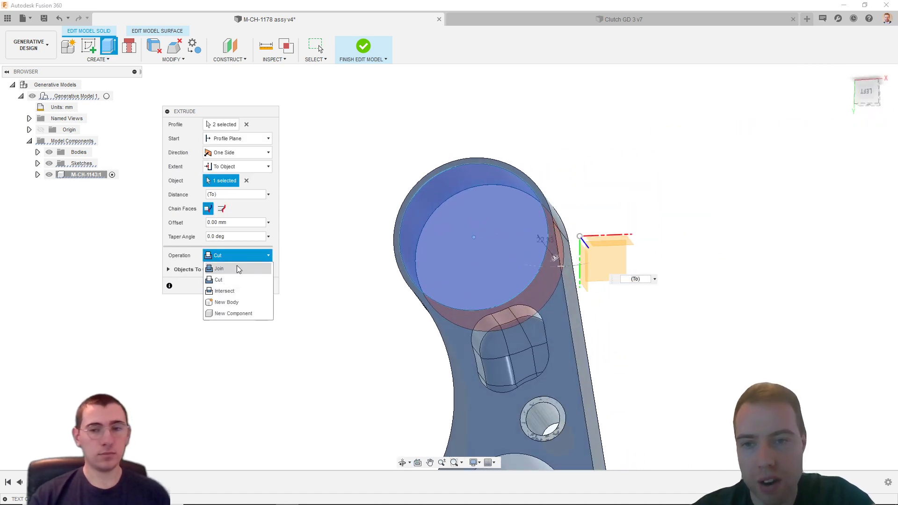
left_click(237, 303)
left_click(236, 272)
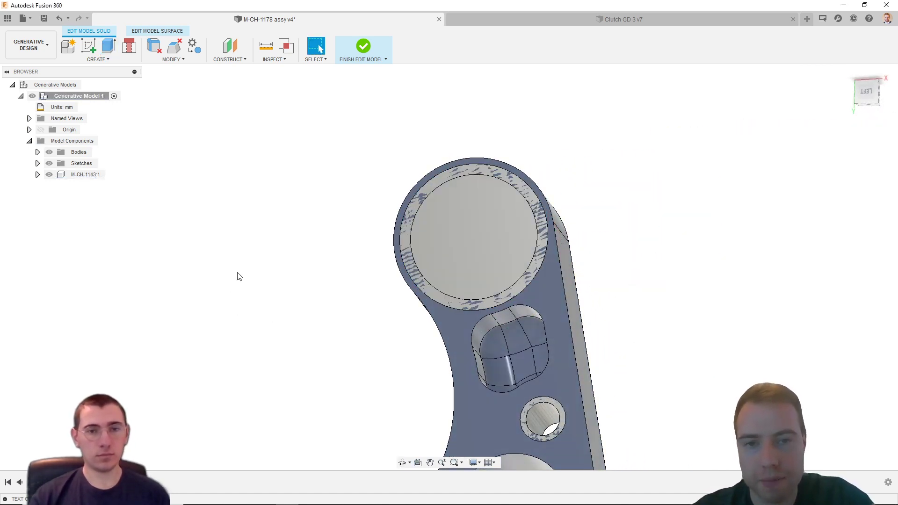
Hide component M-CH-1143:1 to inspect the new solid cylinder at the pivot end, and show the component again.
left_click(66, 177)
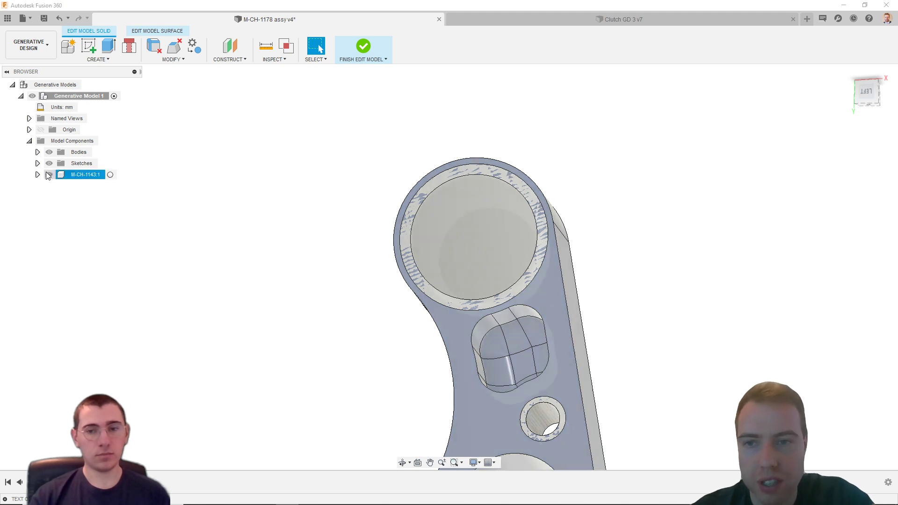
key("v")
middle_click_drag(206, 248, 226, 248, "shift")
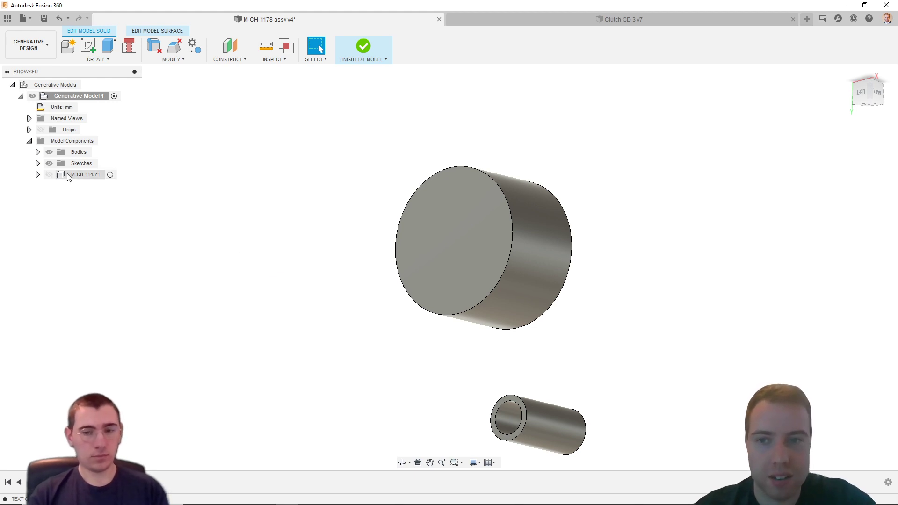
left_click(49, 174)
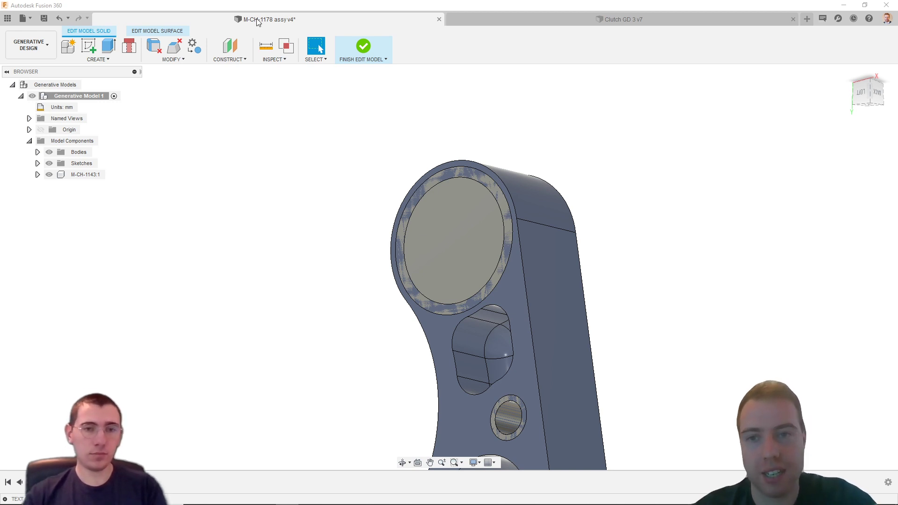
Combine the pivot-end cylinder as target with the pedal arm as tool body, using Intersect and keeping the tools.
left_click(182, 58)
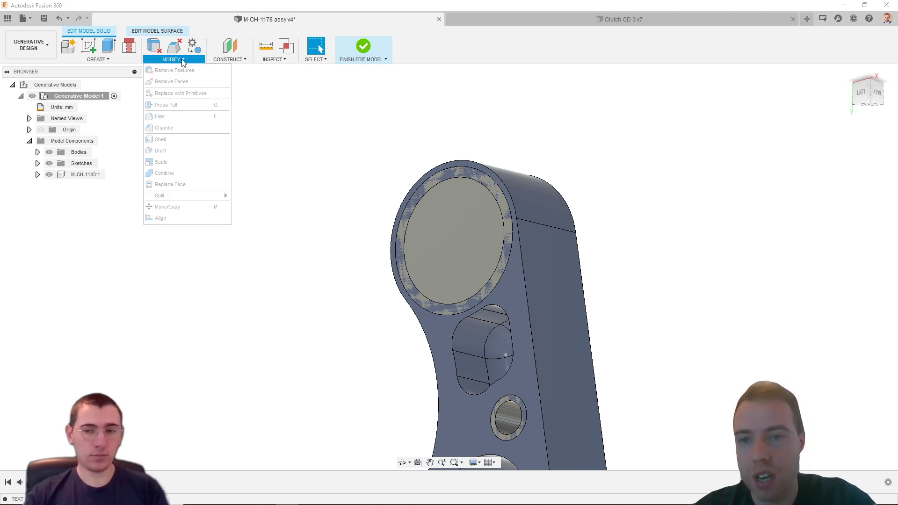
left_click(186, 176)
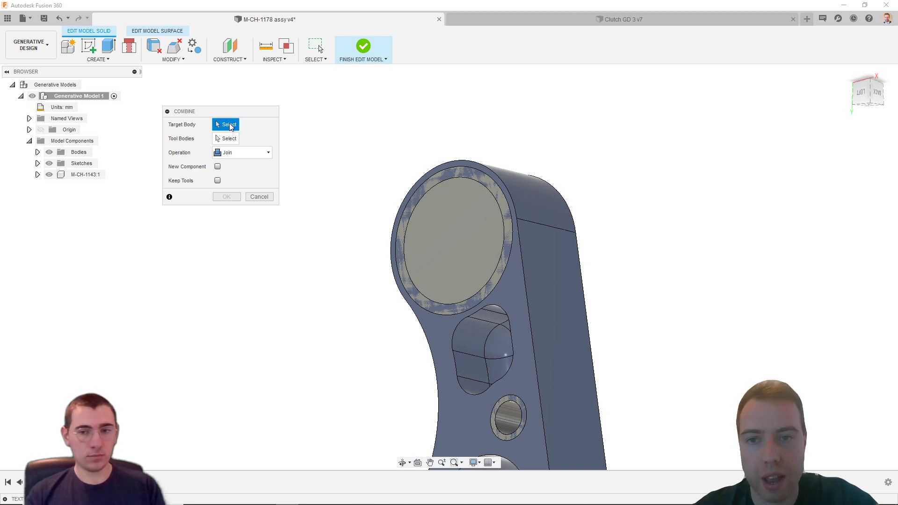
left_click(459, 226)
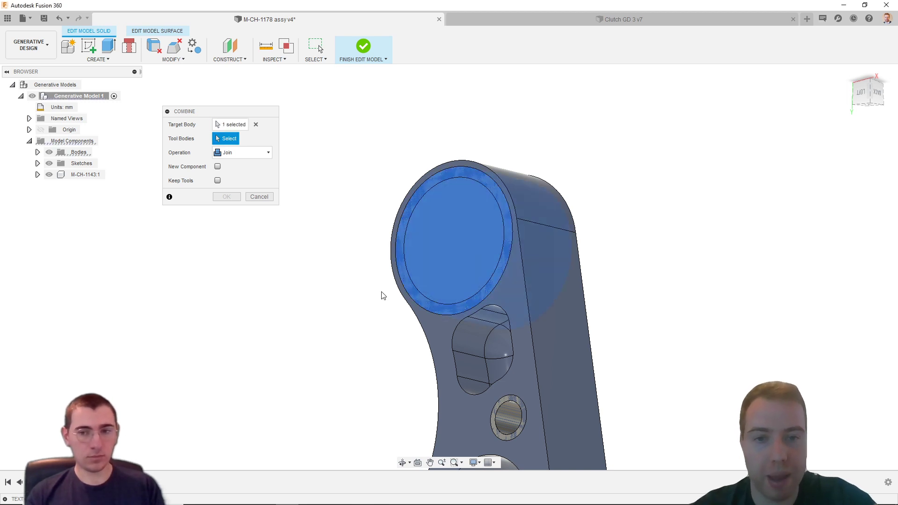
left_click(552, 312)
scroll(425, 320, "down", 3)
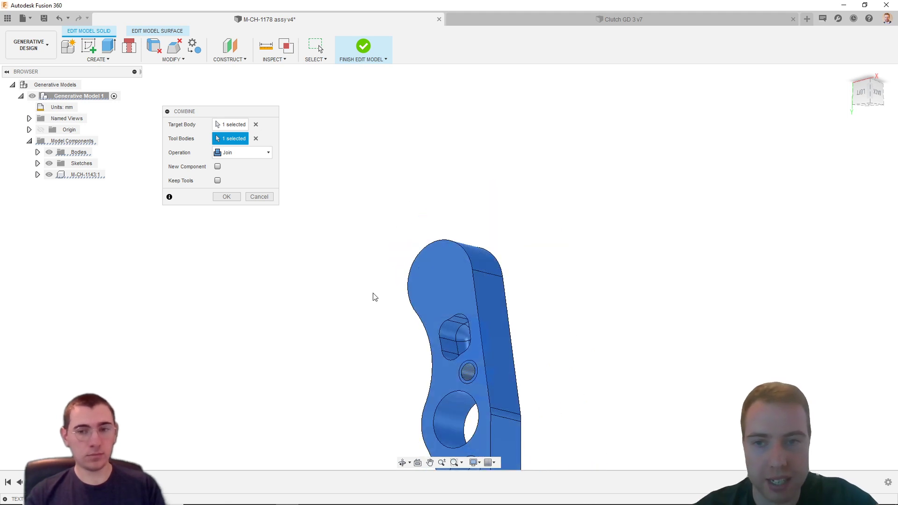
left_click(264, 155)
left_click(240, 183)
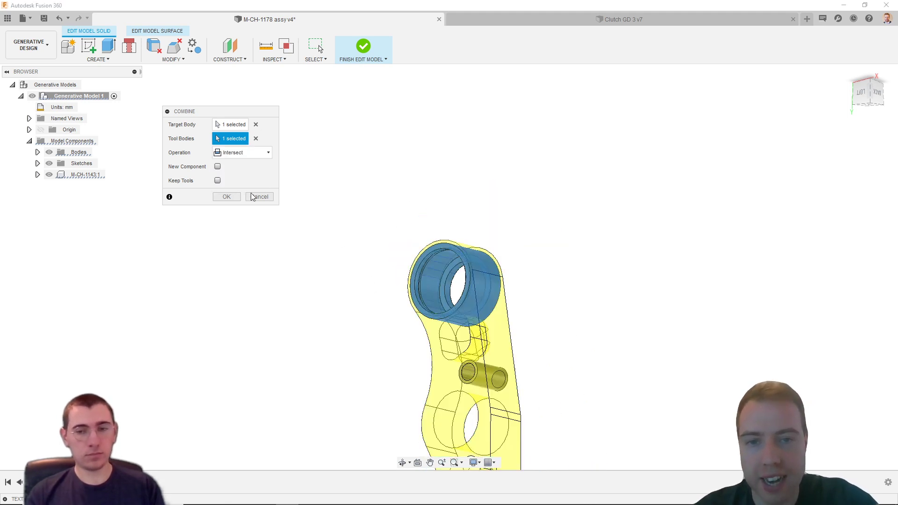
scroll(363, 286, "up", 2)
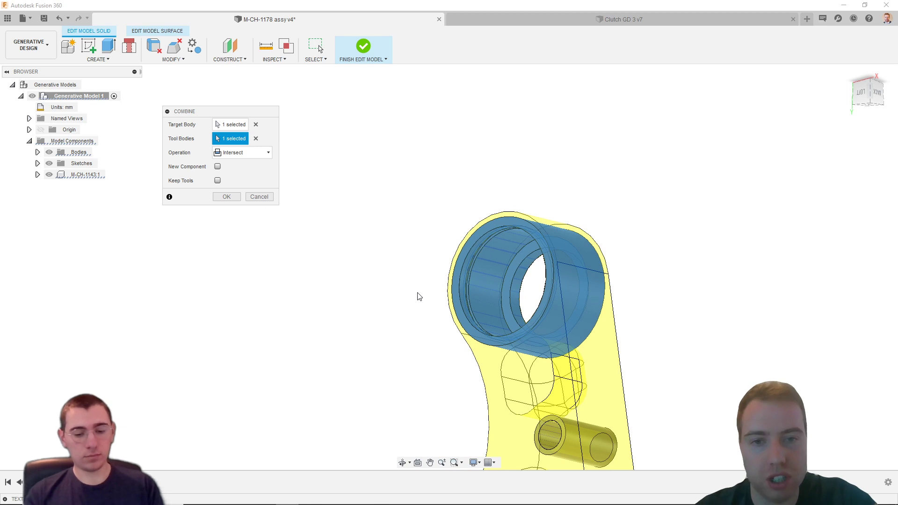
middle_click_drag(419, 296, 689, 297, "shift")
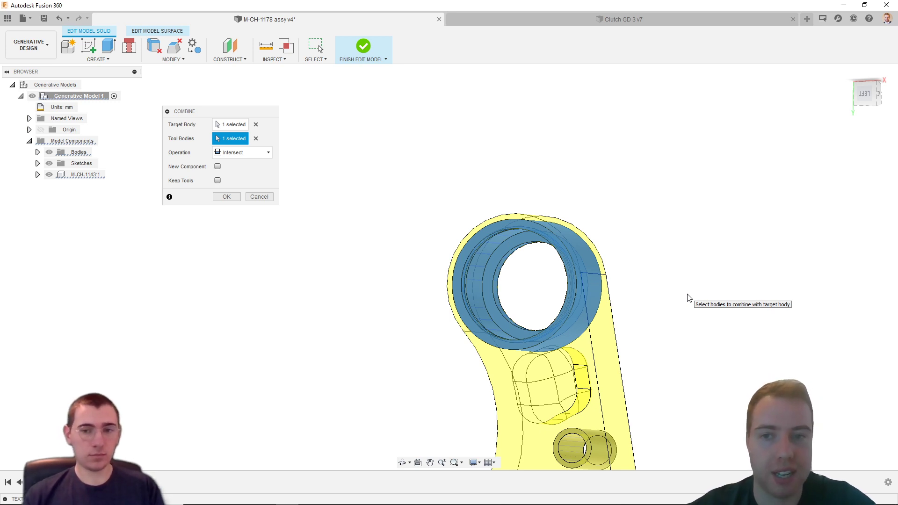
left_click(217, 181)
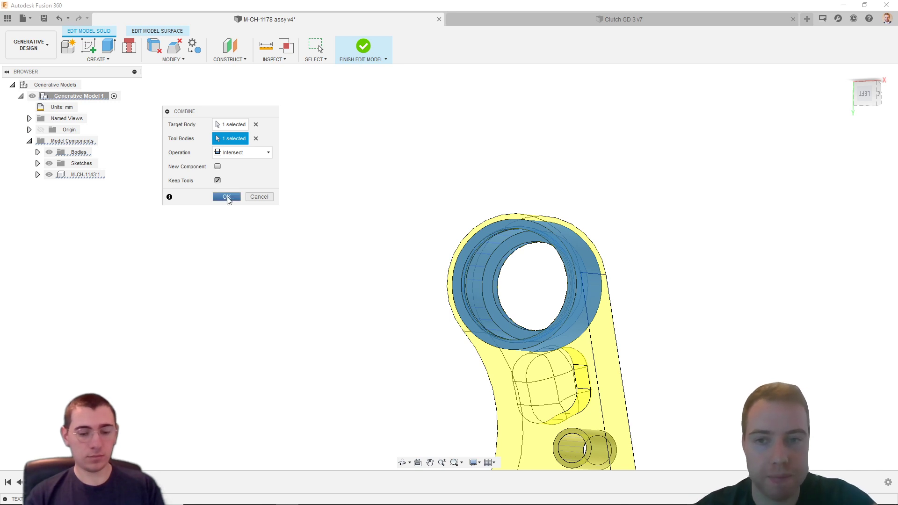
scroll(417, 296, "down", 5)
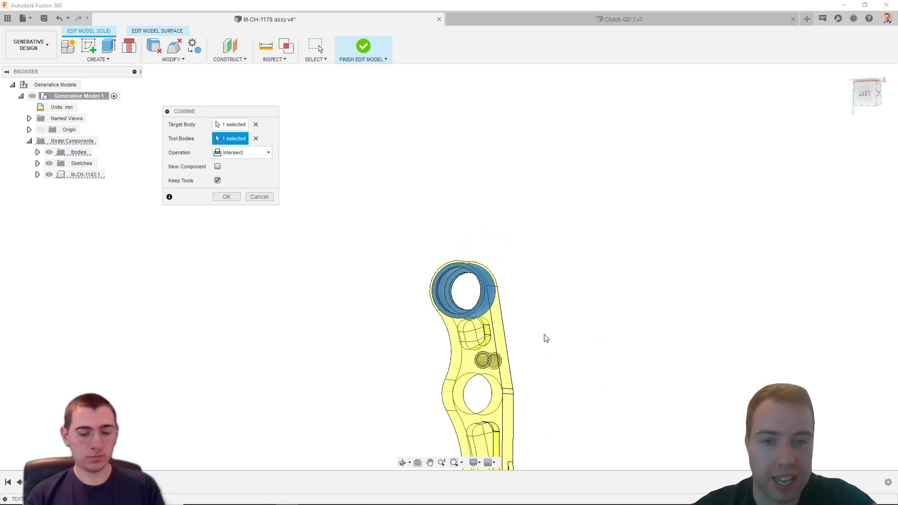
left_click(226, 197)
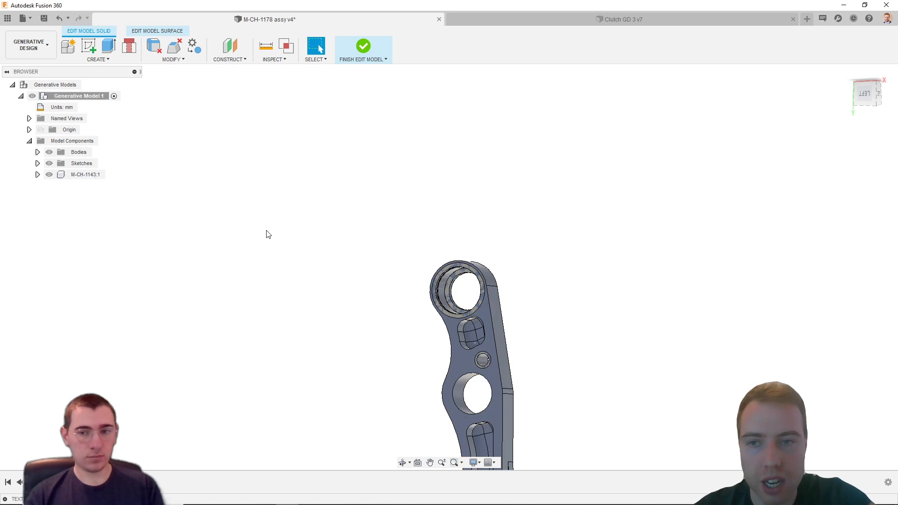
Hide component M-CH-1143:1 to examine the inner shape of the pivot-end ring body from several angles, and show the component again.
left_click(38, 152)
left_click(38, 152)
left_click(49, 175)
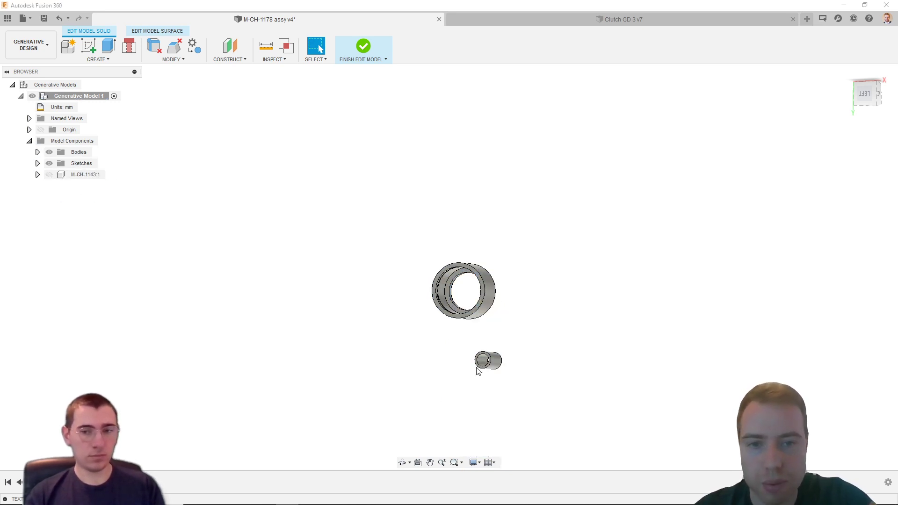
middle_click_drag(479, 371, 541, 318, "shift")
scroll(517, 262, "up", 3)
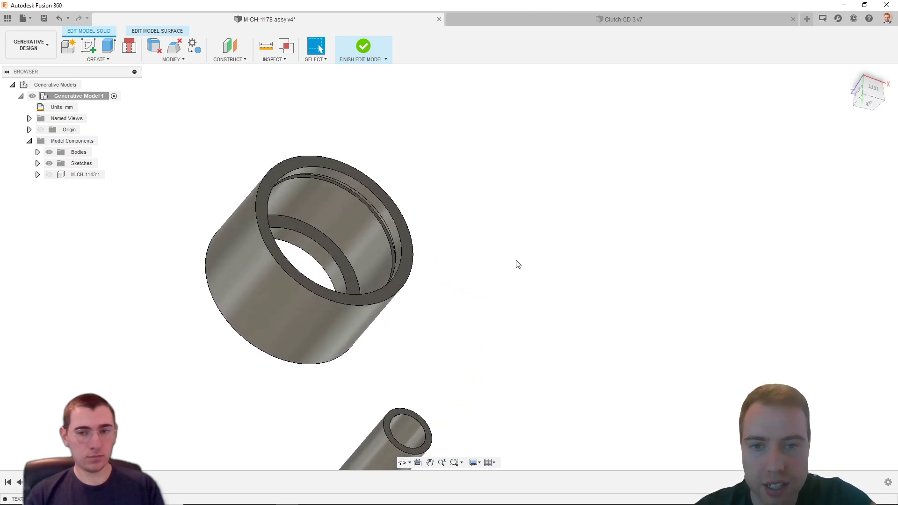
middle_click_drag(517, 263, 182, 249, "shift")
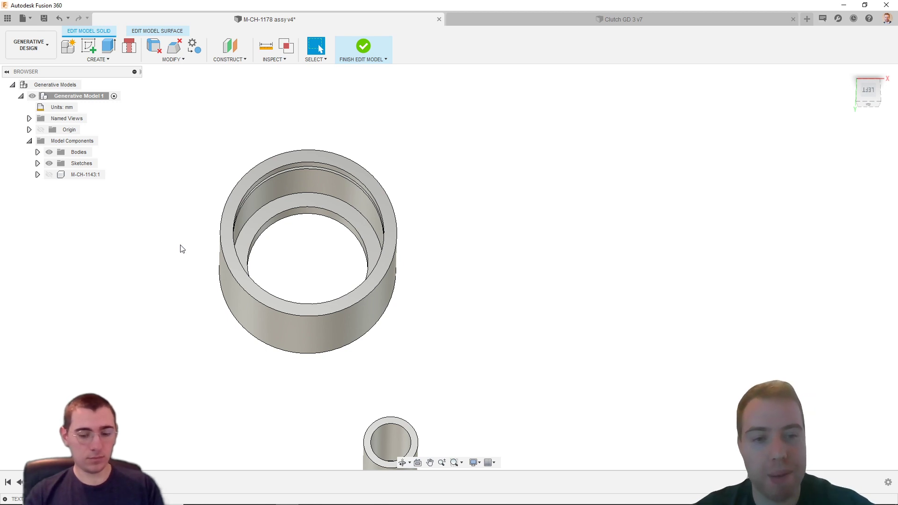
scroll(299, 240, "down", 3)
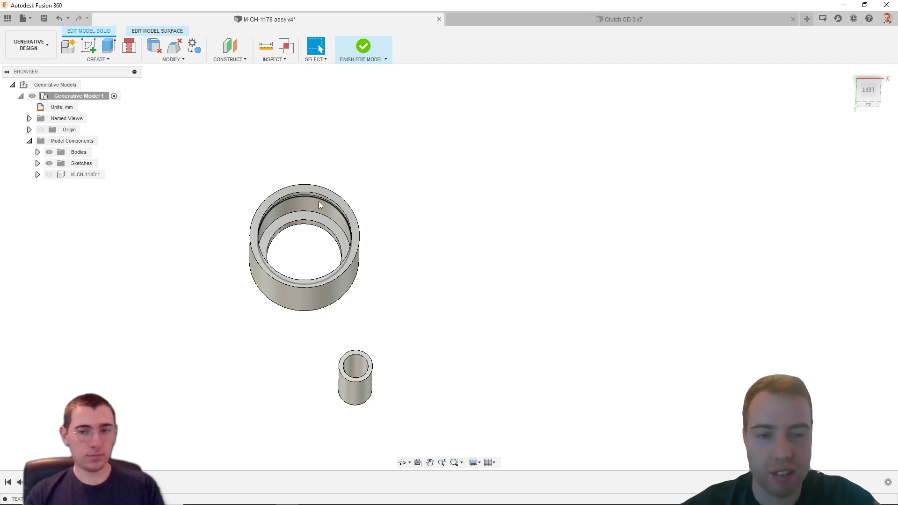
scroll(321, 206, "down", 3)
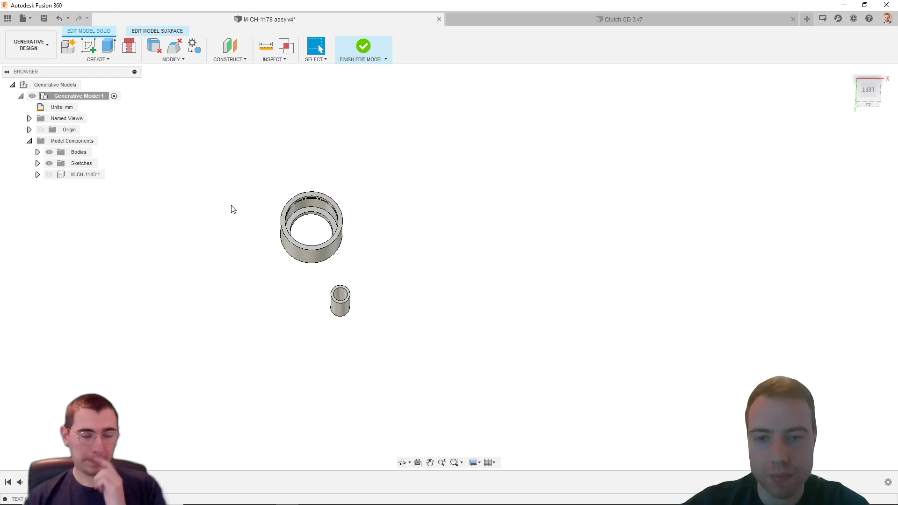
left_click(49, 175)
Extrude the flat sloped face with the two small holes at the arm's pad end by -3 mm as a new body.
middle_click_drag(366, 379, 308, 220, "shift")
scroll(307, 217, "up", 2)
left_click(270, 225)
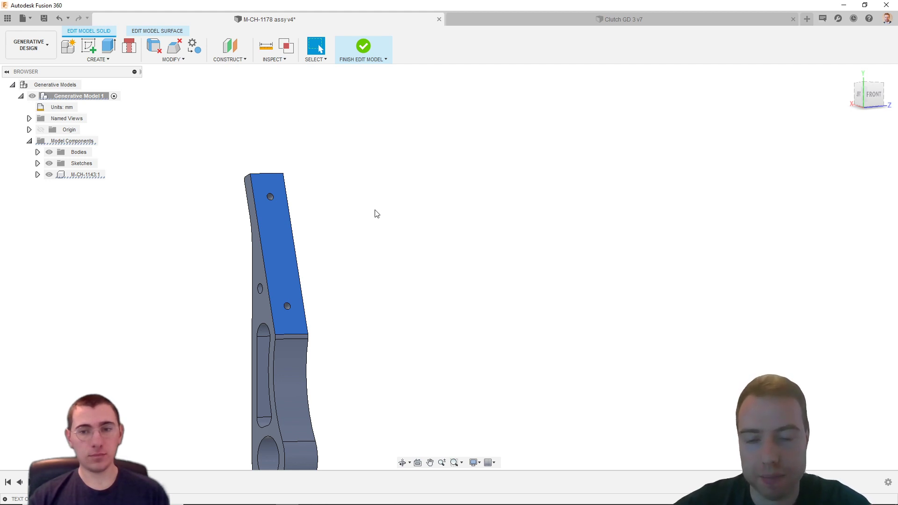
key("e")
left_click_drag(264, 111, 521, 117)
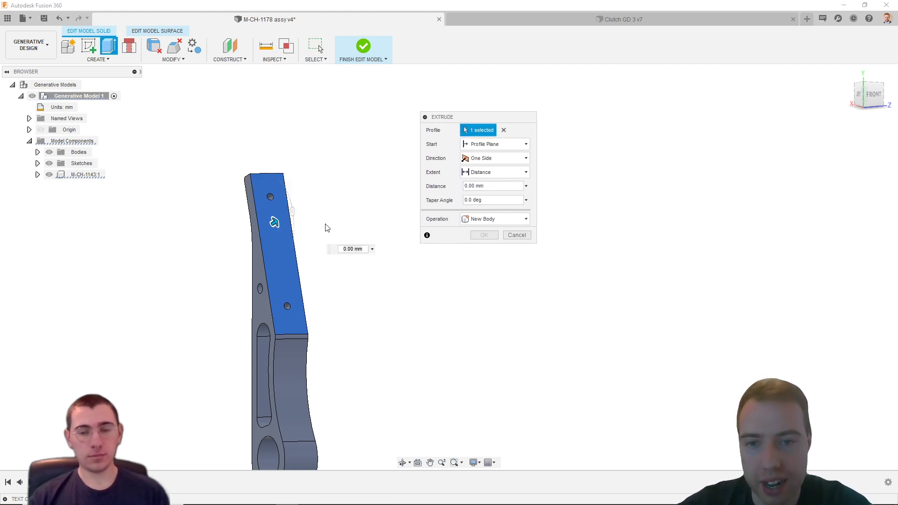
middle_click_drag(323, 223, 351, 221, "shift")
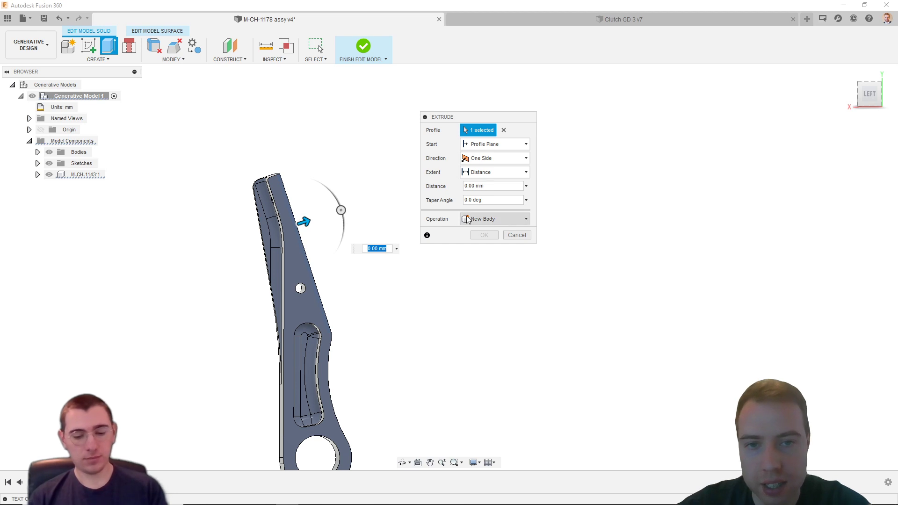
left_click_drag(303, 222, 277, 232)
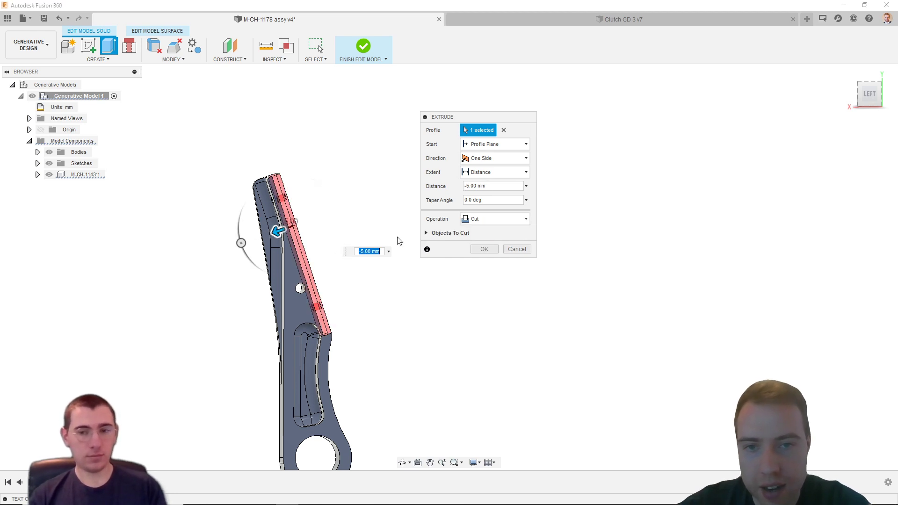
left_click(491, 185)
left_click_drag(491, 186, 435, 183)
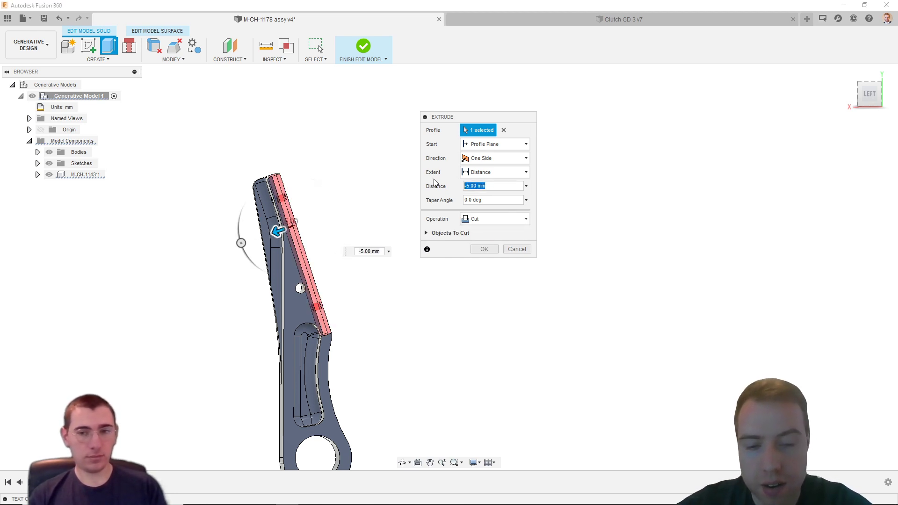
type("-3")
middle_click_drag(349, 236, 322, 231, "shift")
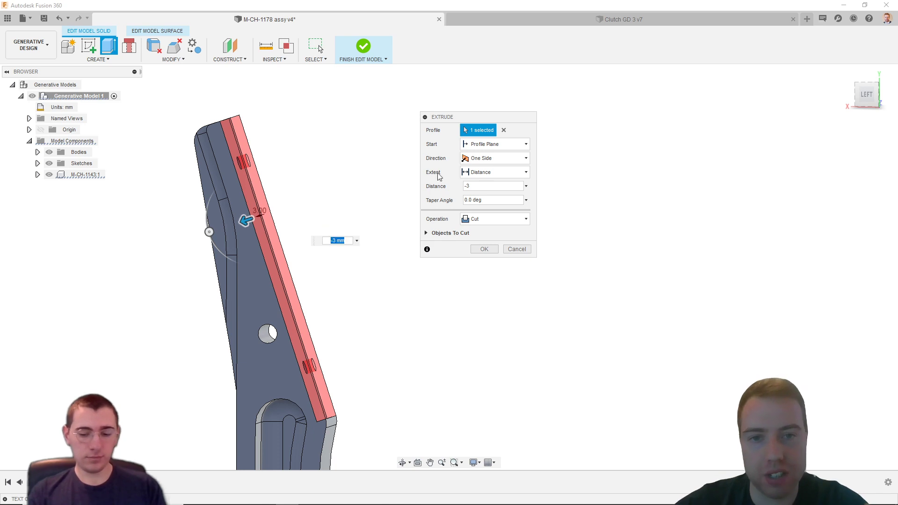
left_click(488, 219)
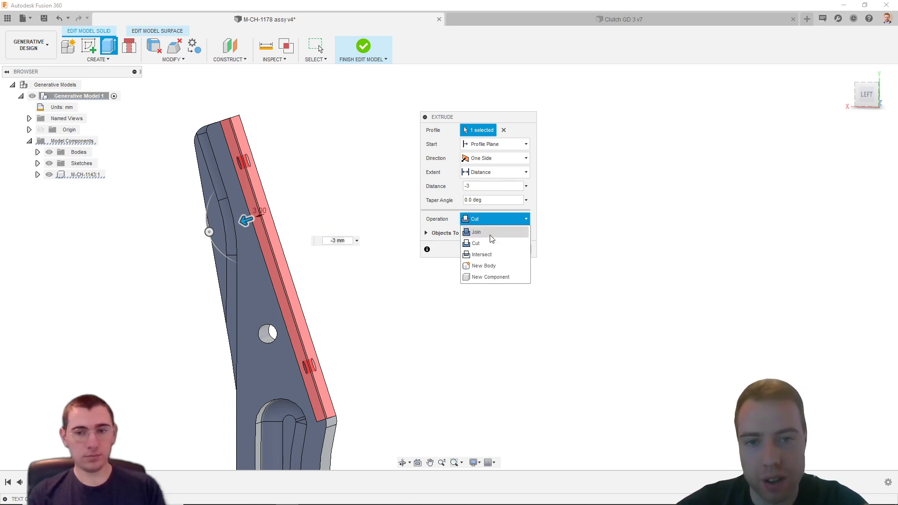
left_click(491, 263)
left_click(485, 236)
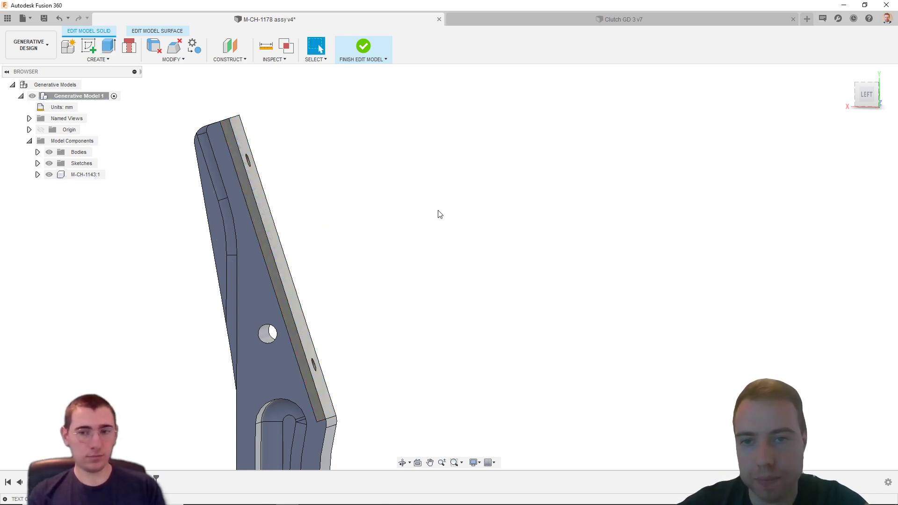
Finish editing the generative model and hide component M-CH-1143:1 to leave only the separate connection bodies.
left_click(363, 46)
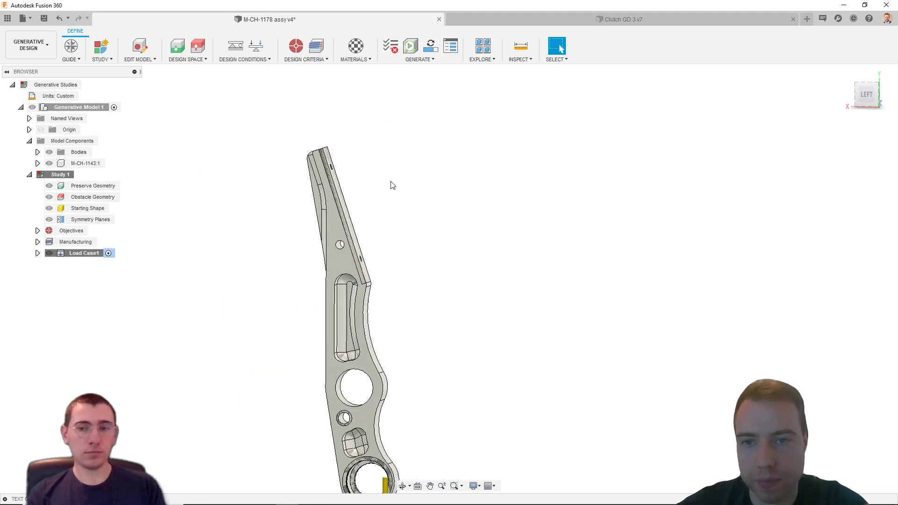
left_click(49, 163)
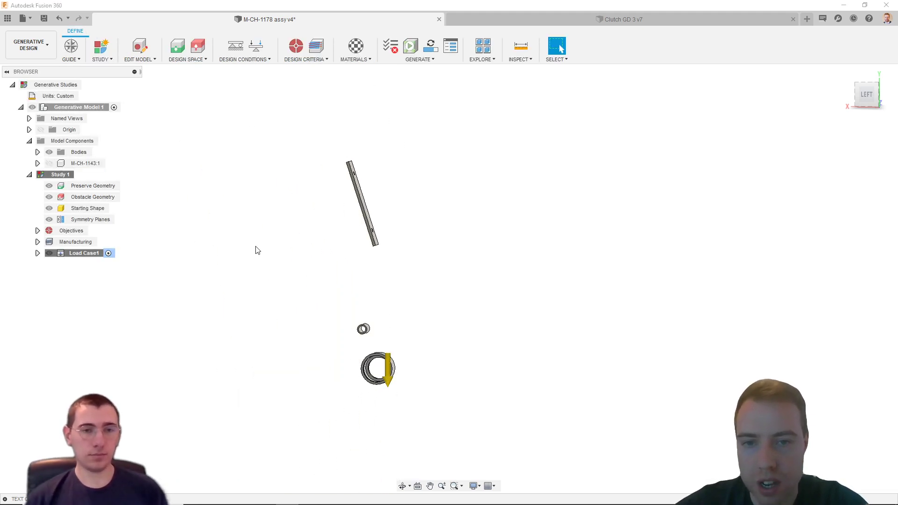
middle_click_drag(460, 292, 363, 307, "shift")
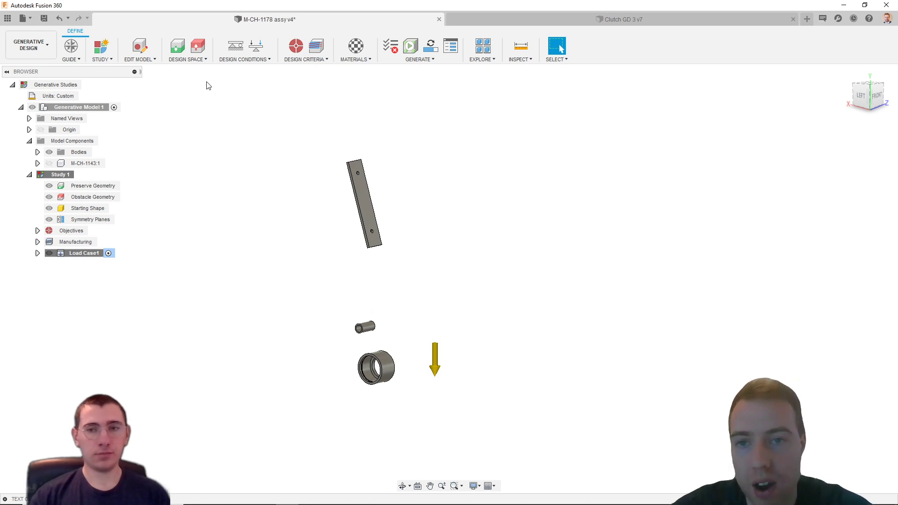
Assign the sloped pad plate, the small tube and the pivot-end ring as preserve geometry.
left_click(178, 46)
left_click(369, 201)
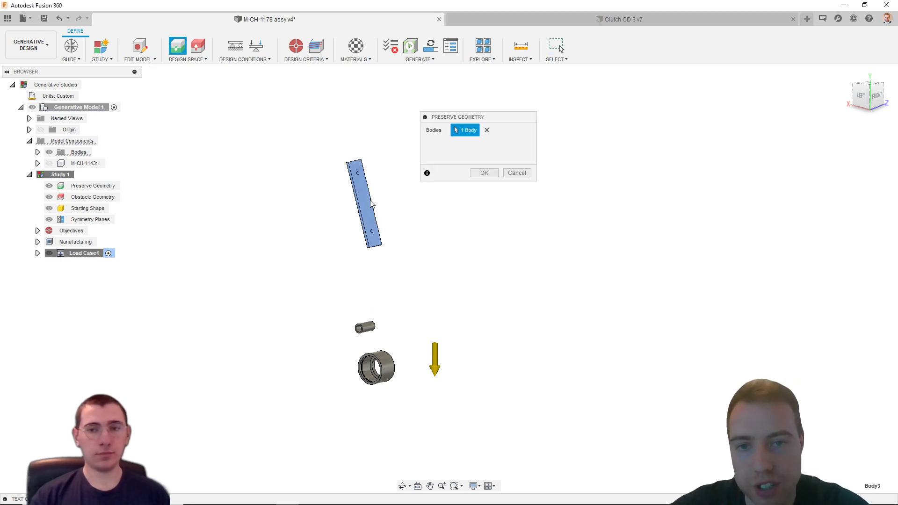
left_click(366, 327)
left_click(385, 364)
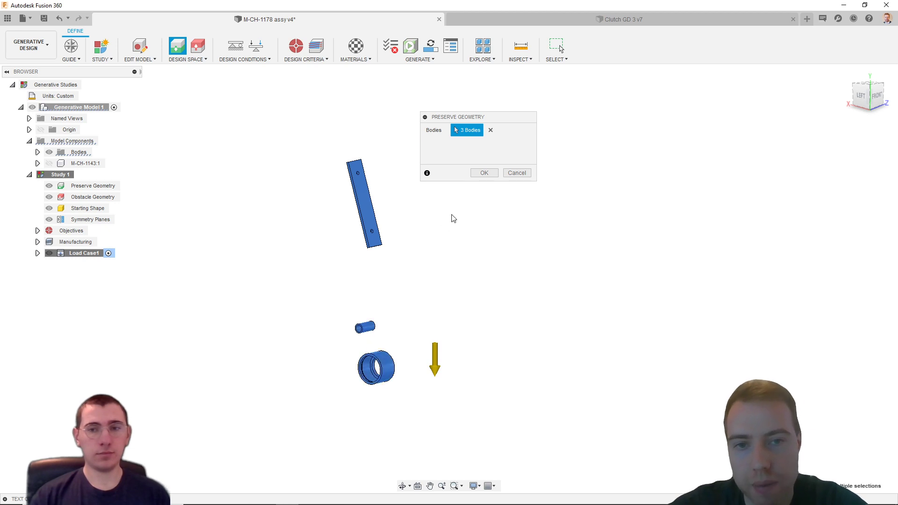
left_click(484, 173)
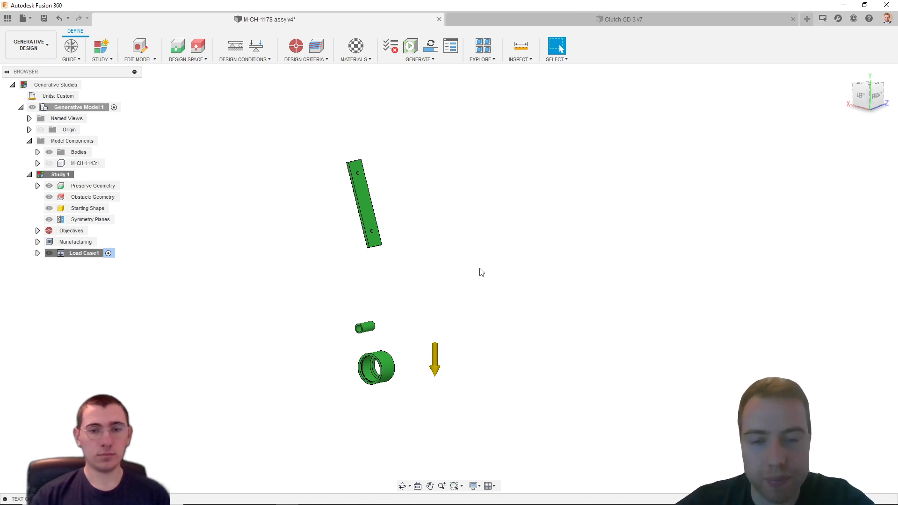
Isolate component M-CH-1143:1 in the Design workspace and examine the pedal arm's holes and connection faces from several angles.
middle_click_drag(482, 272, 501, 252, "shift")
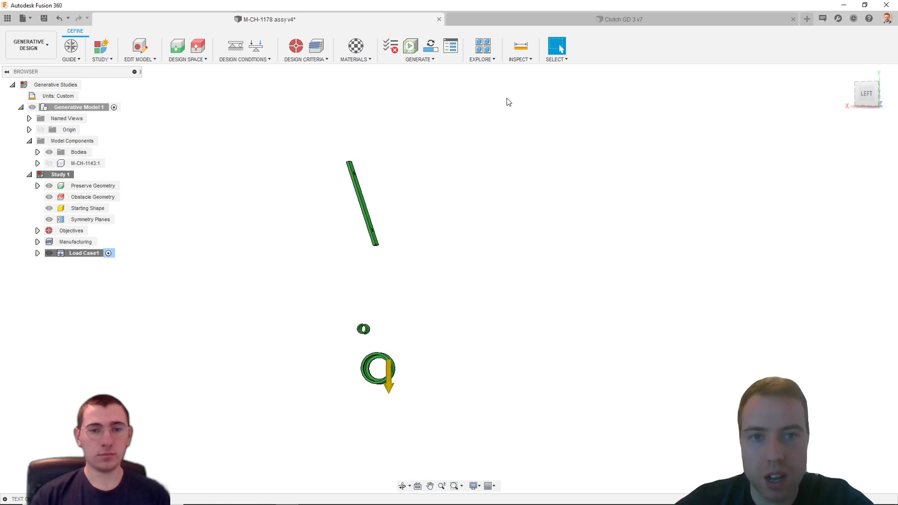
left_click(46, 51)
left_click(44, 67)
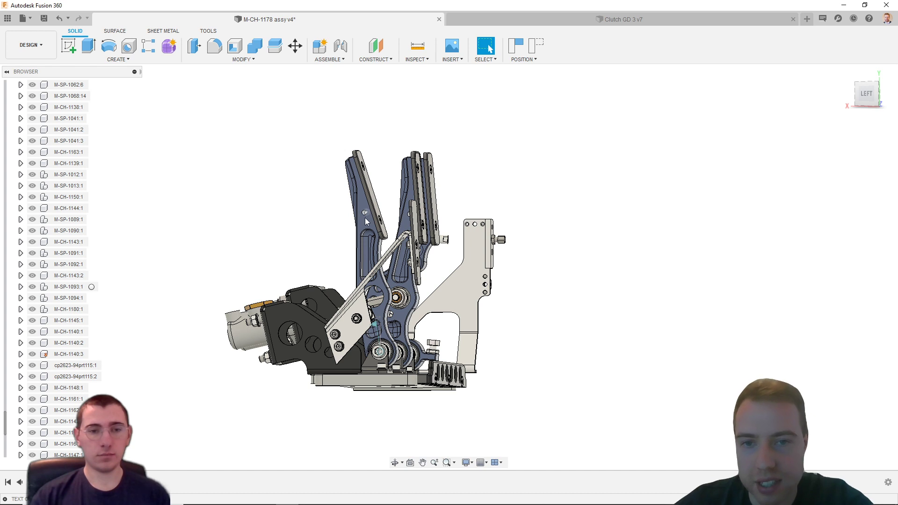
left_click(366, 221)
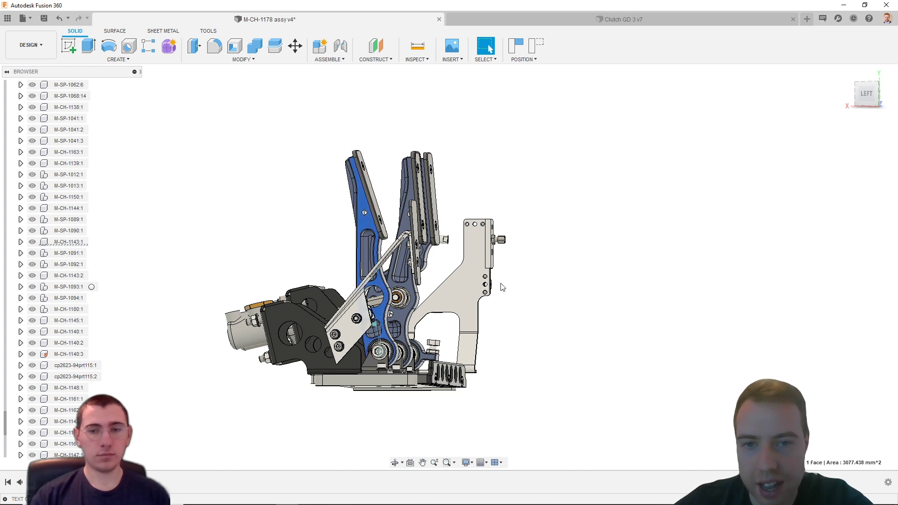
right_click(57, 247)
left_click(92, 281)
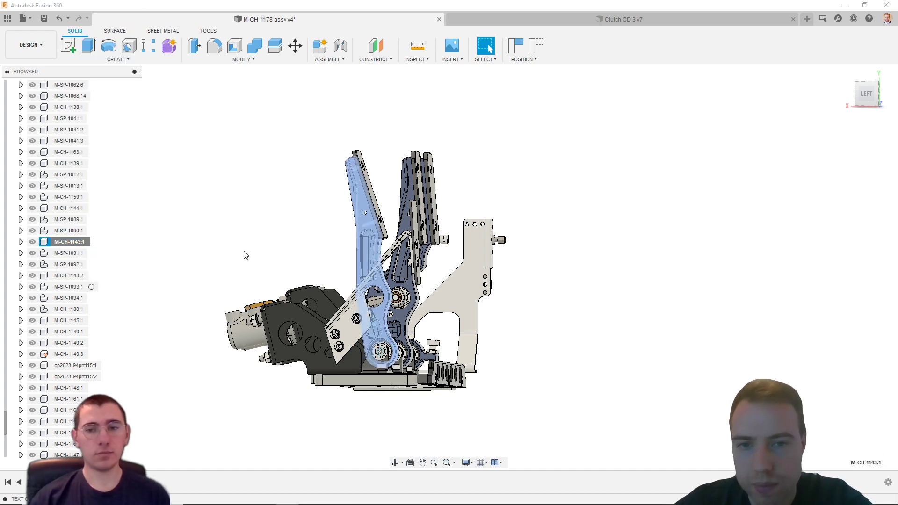
mouse_move(417, 324)
middle_mouse_down("shift")
mouse_move(398, 321)
mouse_move(418, 322)
middle_mouse_up("shift")
scroll(341, 212, "up", 3)
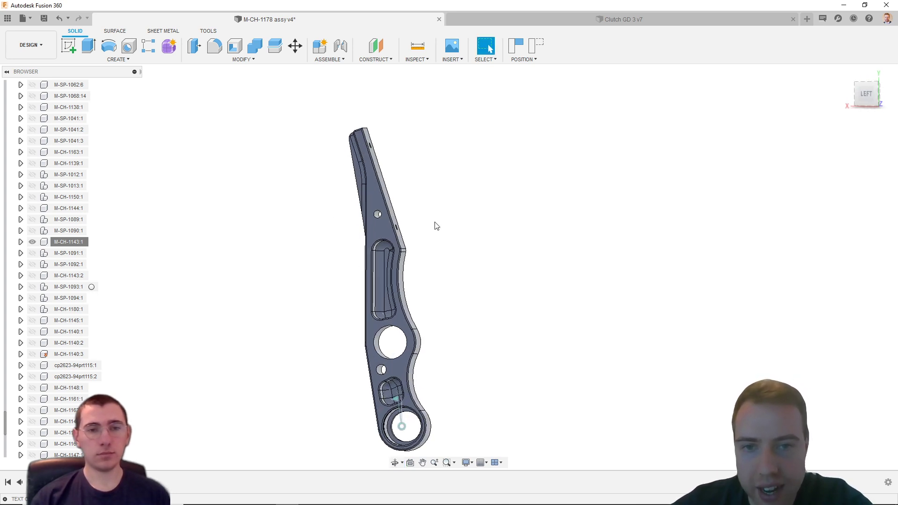
middle_click_drag(436, 226, 452, 237, "shift")
scroll(453, 237, "down", 2)
scroll(434, 276, "up", 2)
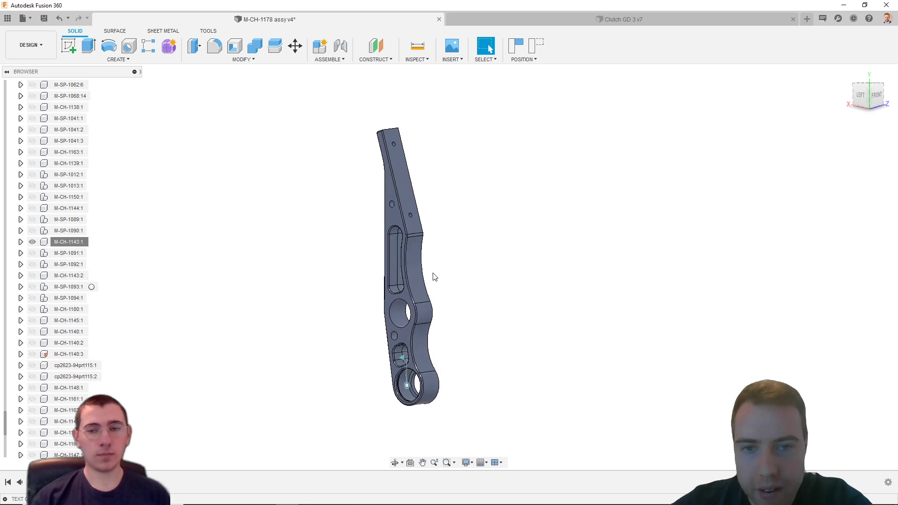
middle_click_drag(434, 276, 470, 255, "shift")
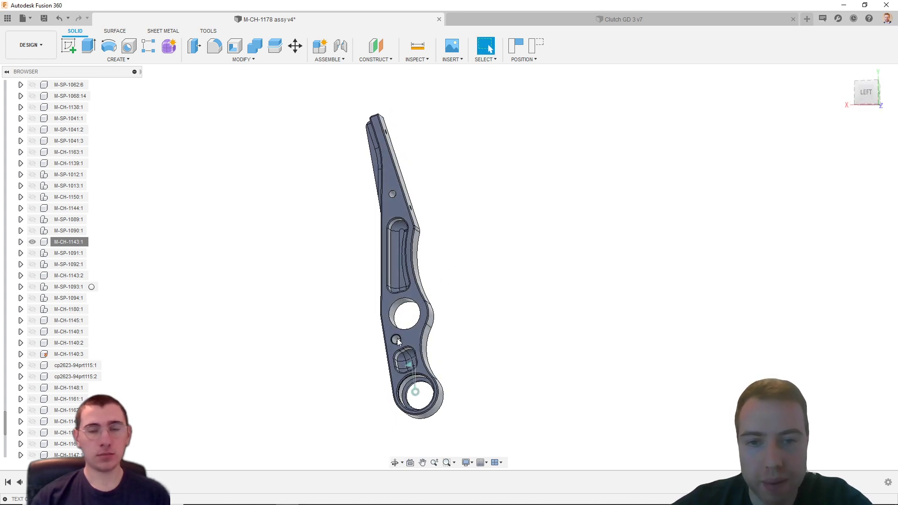
middle_click_drag(495, 295, 467, 301, "shift")
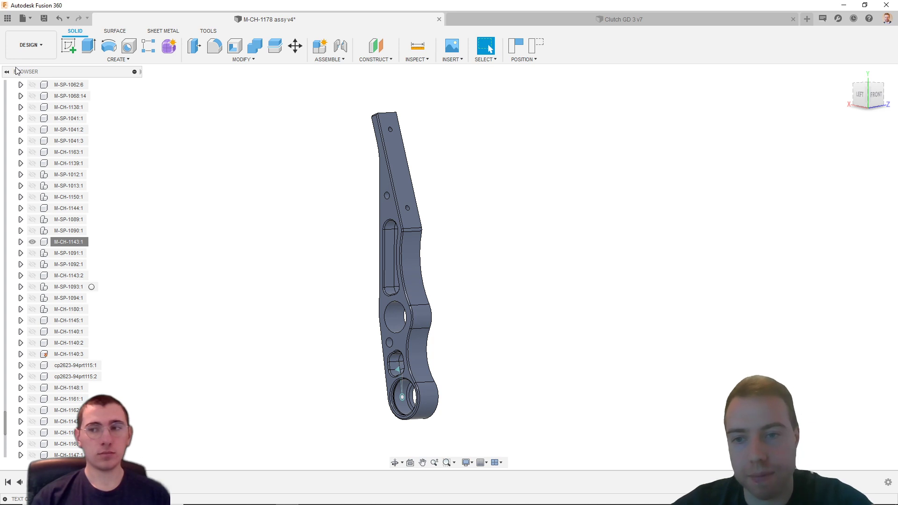
Unisolate component M-CH-1143:1 to show the full pedal assembly and return to the Generative Design workspace.
right_click(70, 242)
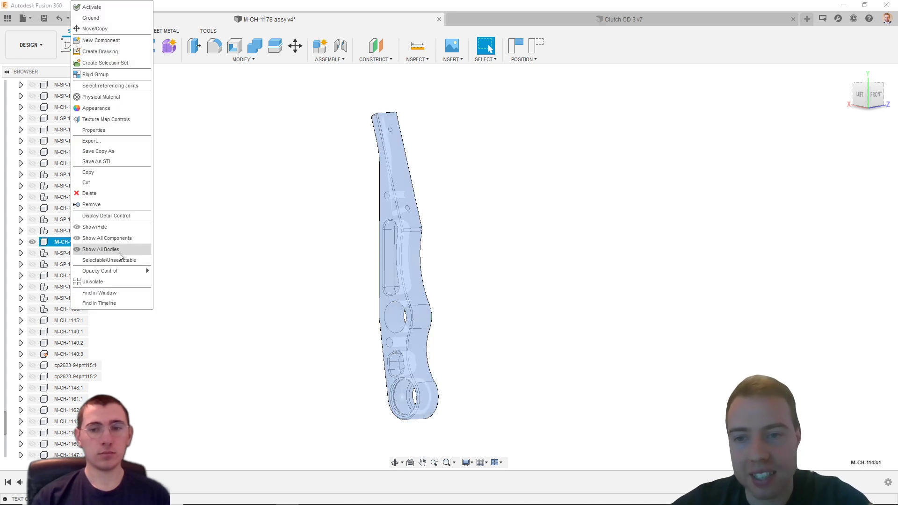
left_click(113, 281)
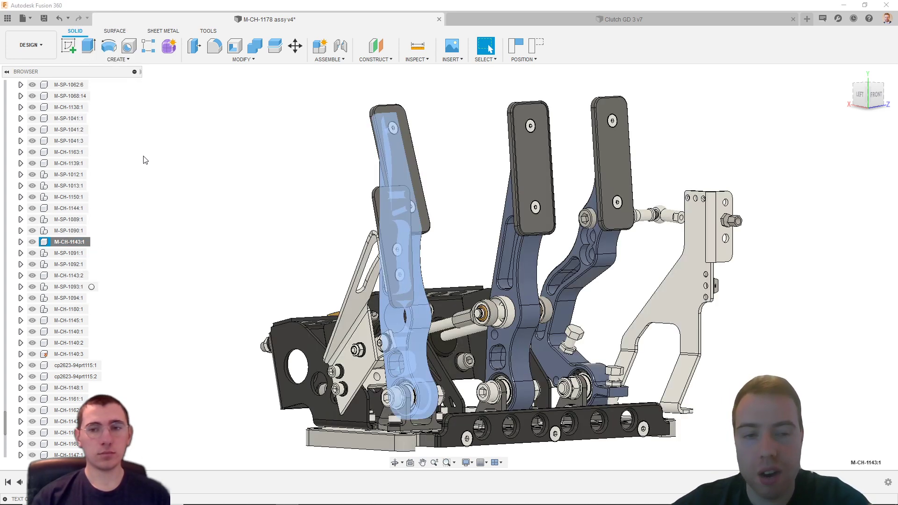
left_click(209, 154)
left_click(23, 43)
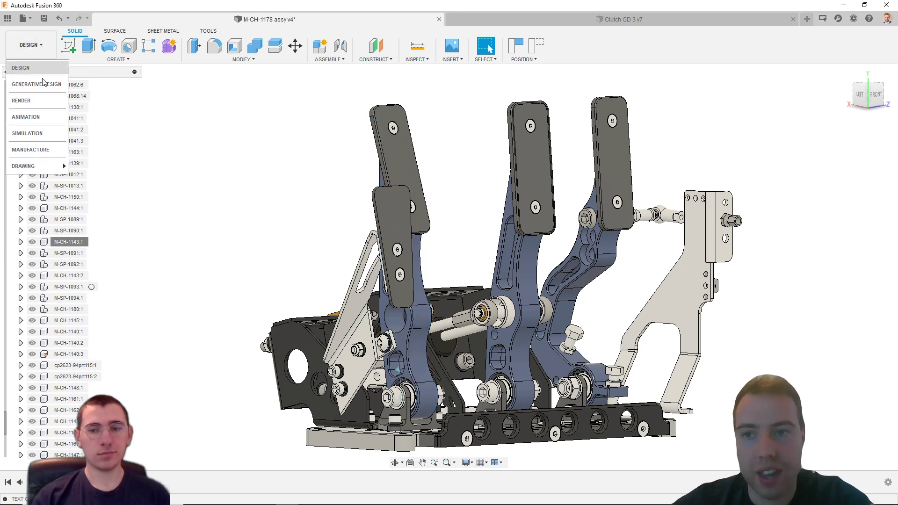
left_click(82, 110)
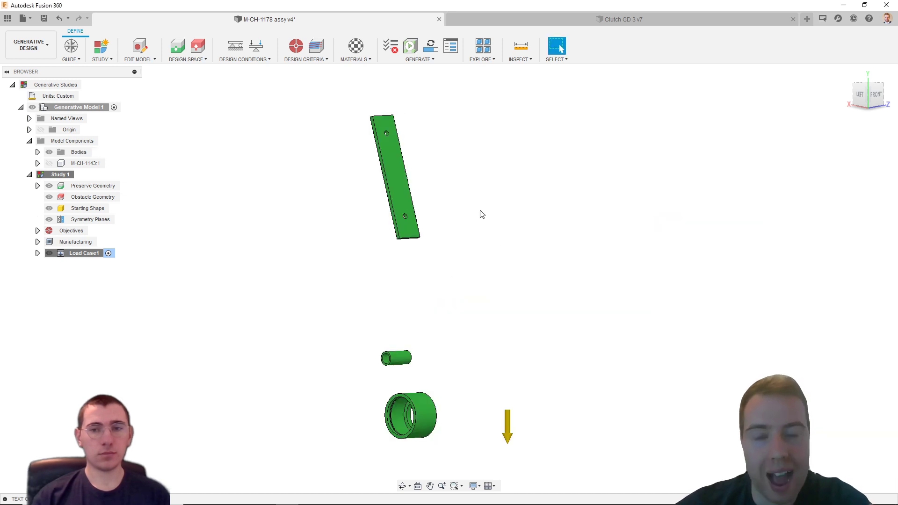
Edit the generative model and delete the narrow groove faces inside the pivot-end ring body.
middle_click_drag(470, 248, 494, 240, "shift")
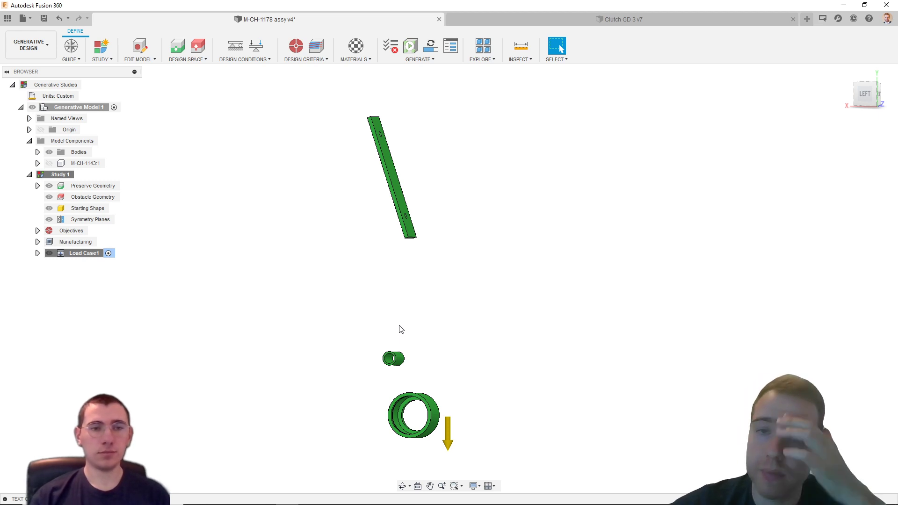
left_click(140, 46)
middle_click_drag(334, 229, 349, 287, "shift")
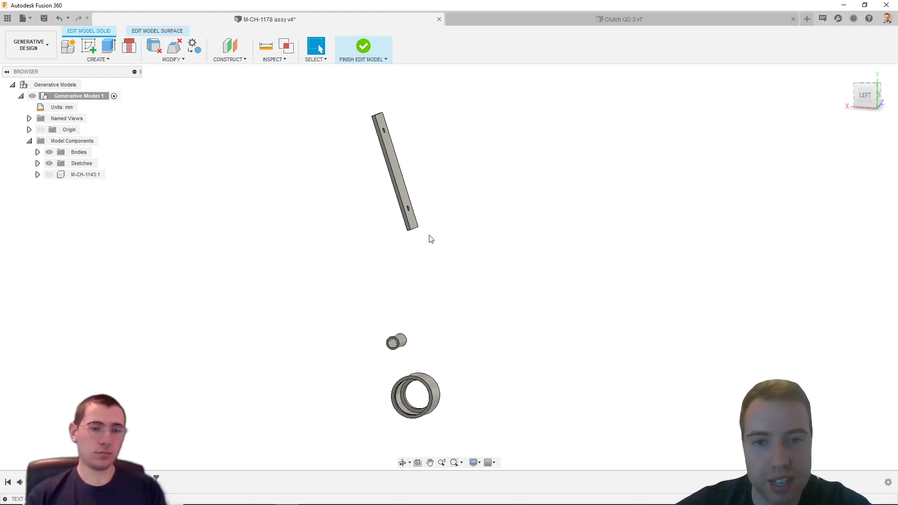
scroll(440, 393, "up", 6)
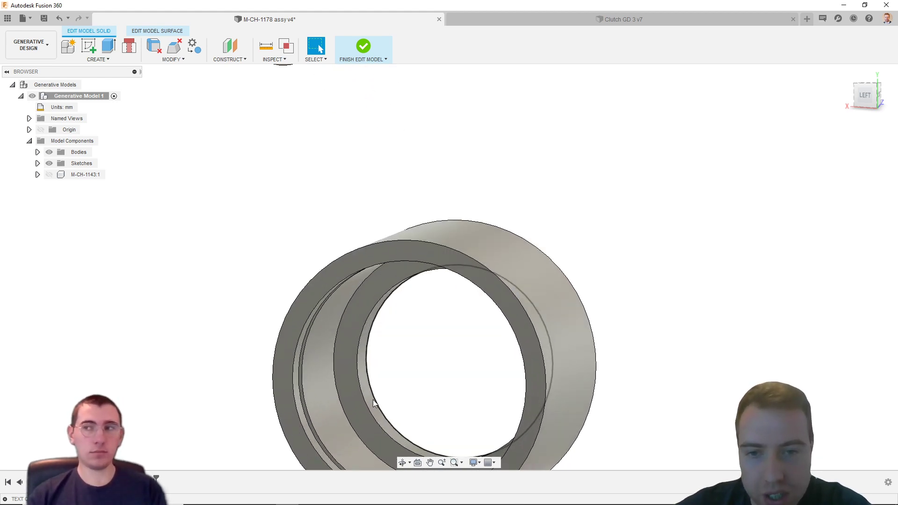
middle_click_drag(368, 393, 357, 362, "shift")
scroll(343, 183, "up", 8)
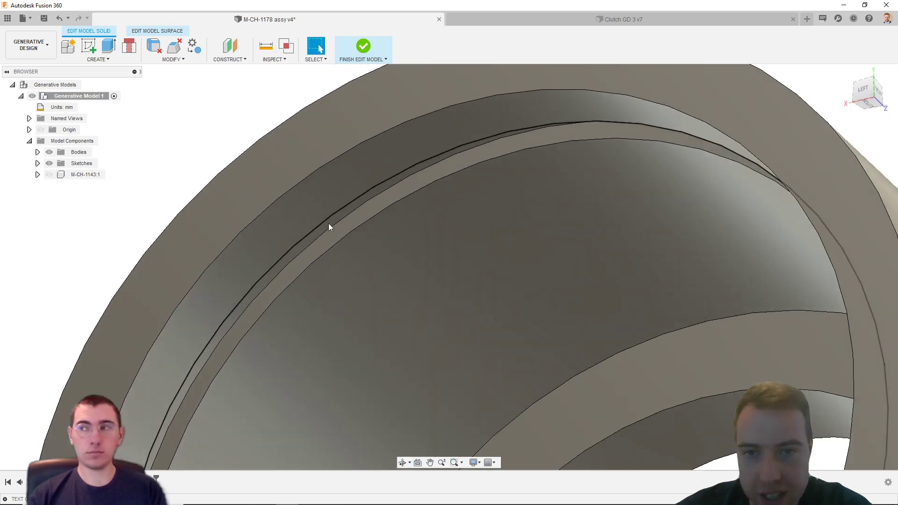
left_click(342, 229)
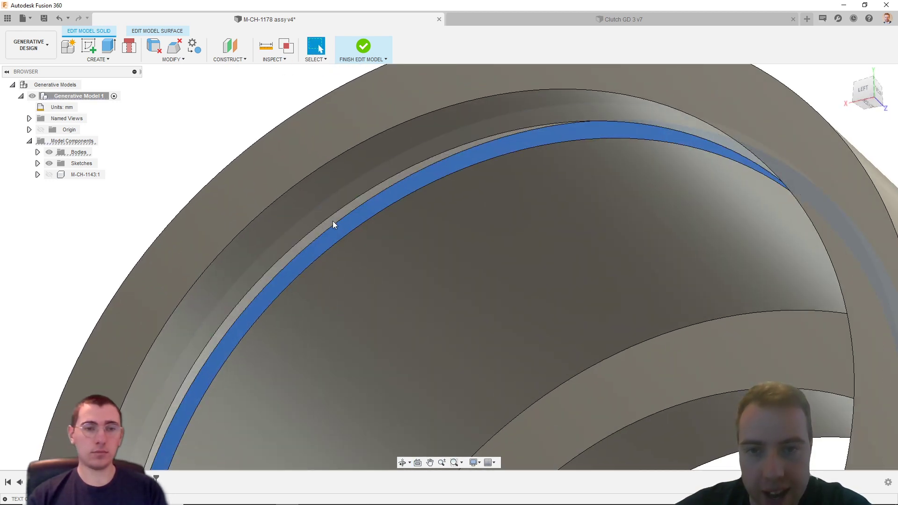
scroll(333, 221, "down", 6)
scroll(431, 237, "down", 5)
middle_click_drag(431, 237, 431, 266, "shift")
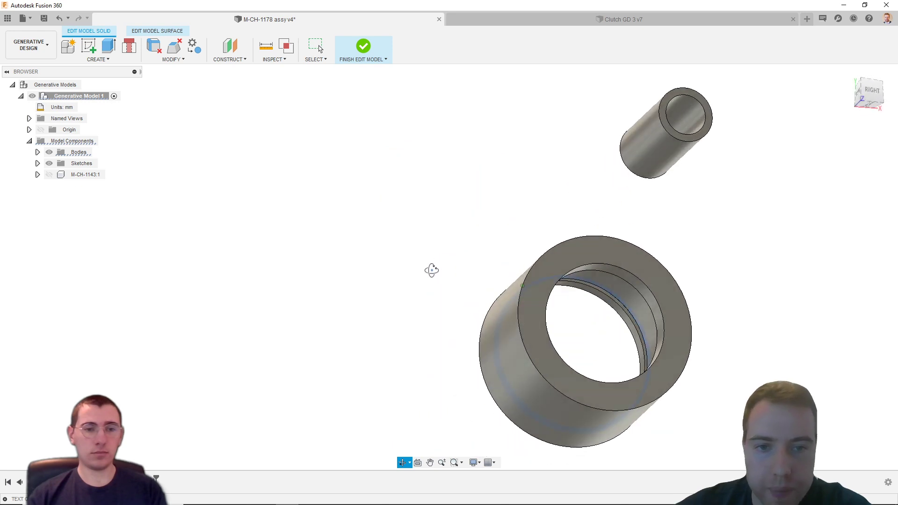
scroll(609, 296, "up", 6)
scroll(609, 296, "up", 3)
left_click(612, 294)
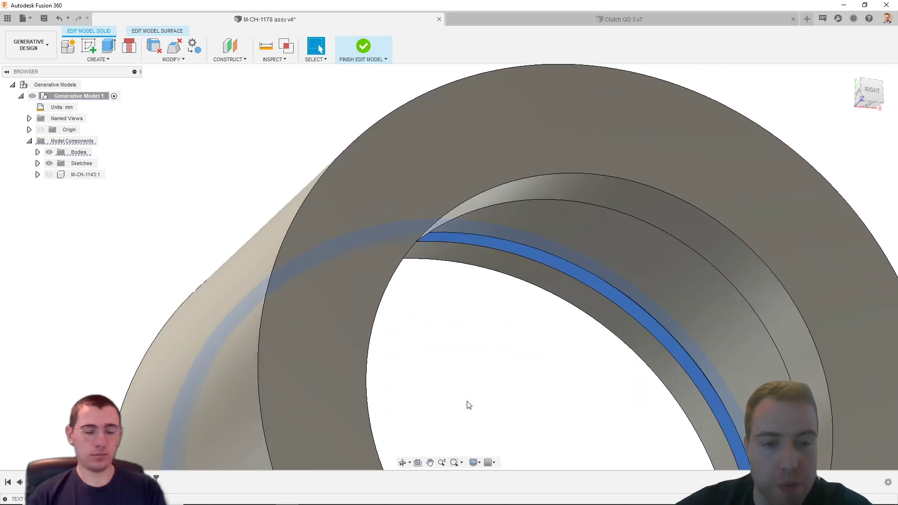
scroll(468, 405, "down", 3)
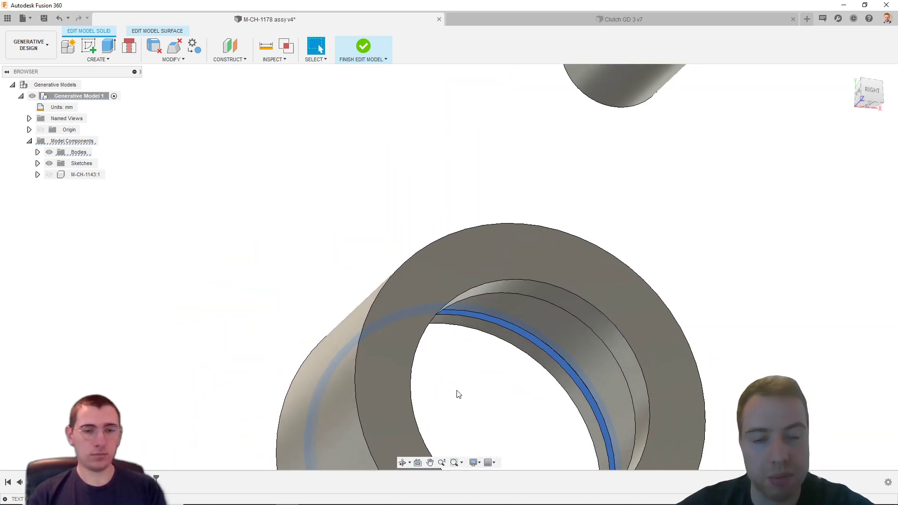
left_click(457, 393)
scroll(477, 378, "down", 3)
scroll(483, 371, "down", 3)
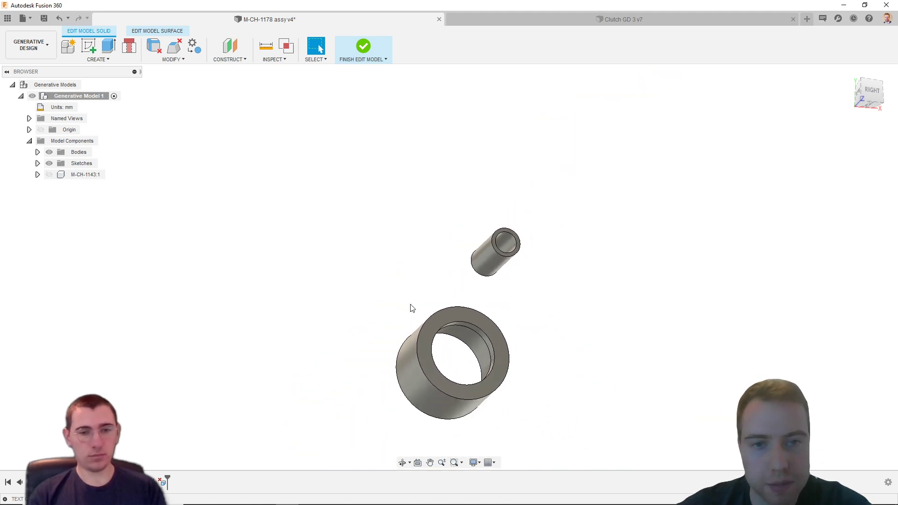
Return to the Design workspace to view the complete pedal assembly.
middle_click_drag(411, 307, 538, 319, "shift")
scroll(537, 315, "down", 2)
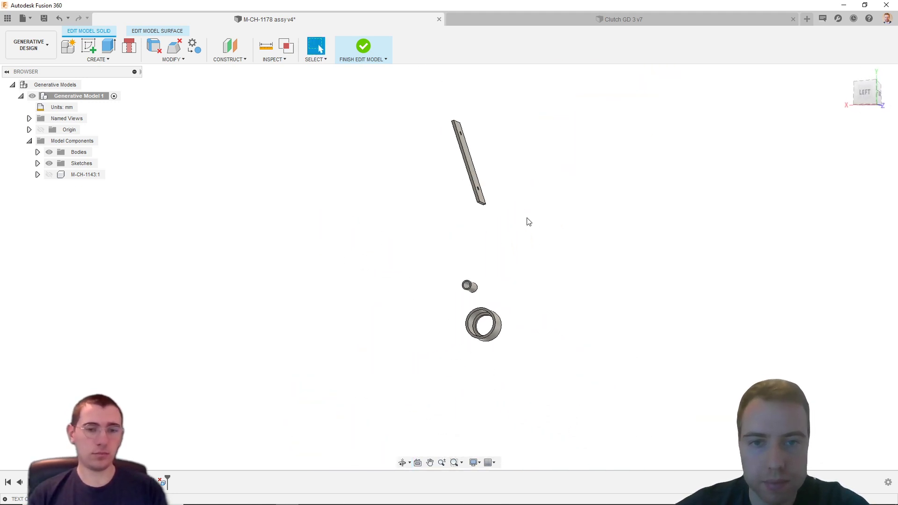
scroll(526, 218, "up", 2)
middle_click_drag(499, 244, 531, 265, "shift")
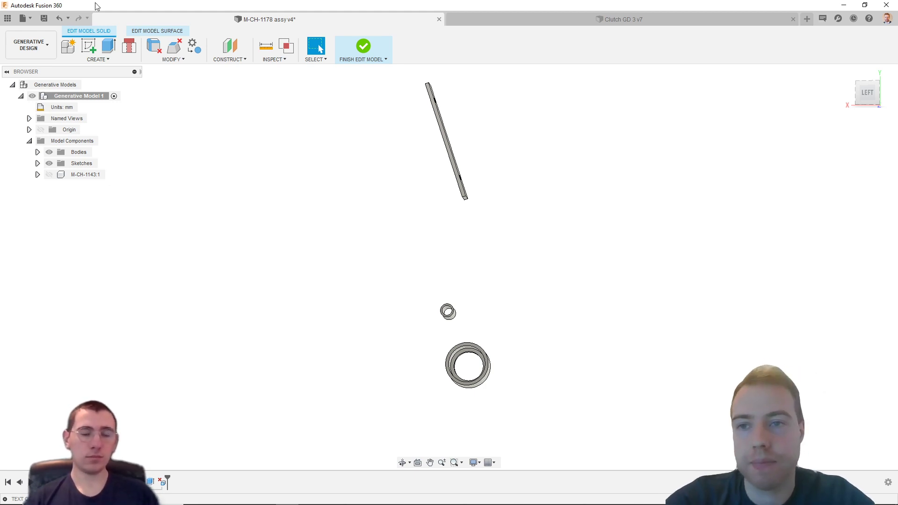
left_click(39, 45)
left_click(48, 67)
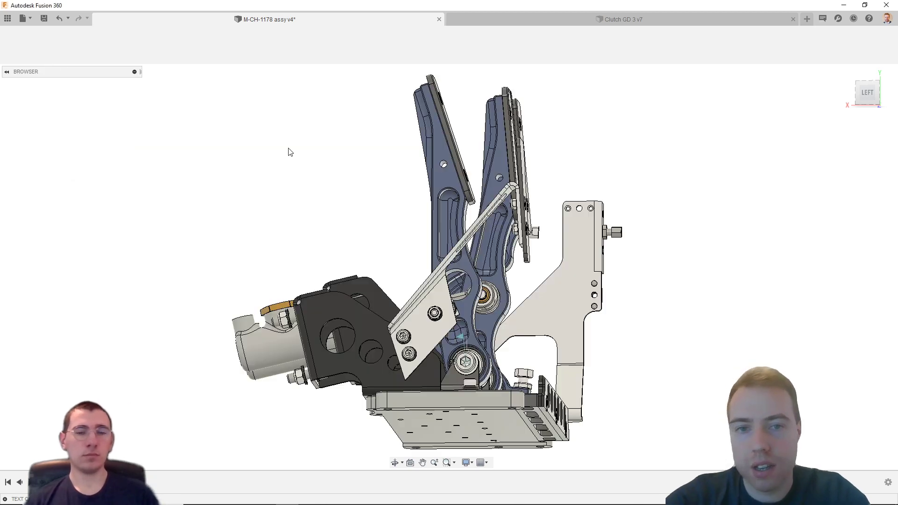
mouse_move(589, 219)
middle_mouse_down("shift")
mouse_move(573, 226)
mouse_move(589, 229)
middle_mouse_up("shift")
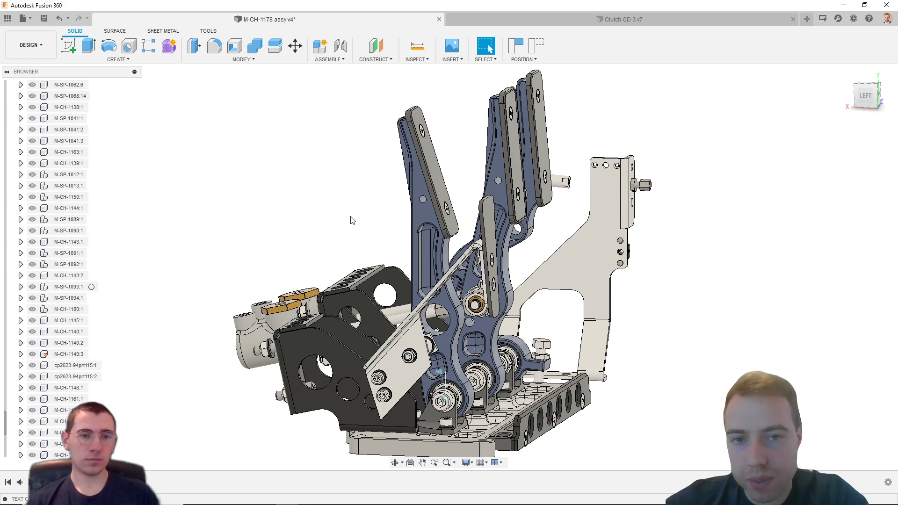
Isolate the pedal arm component M-CH-1143:1 in the assembly.
scroll(351, 221, "up", 4)
scroll(156, 231, "down", 4)
scroll(70, 257, "down", 1)
scroll(47, 258, "down", 3)
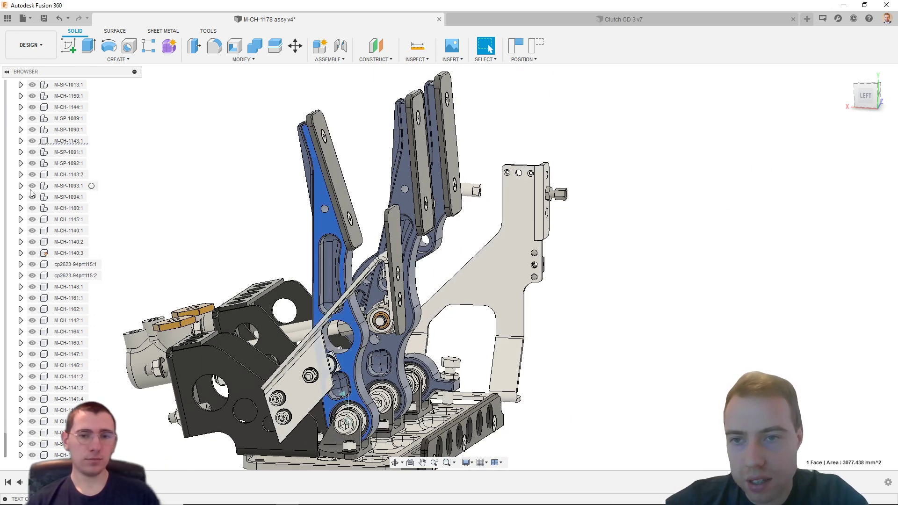
right_click(59, 142)
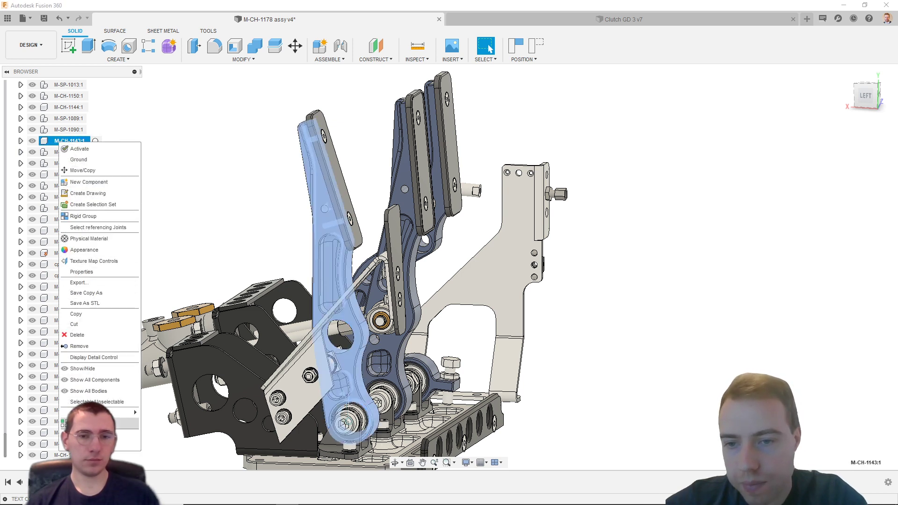
left_click(106, 403)
left_click(394, 267)
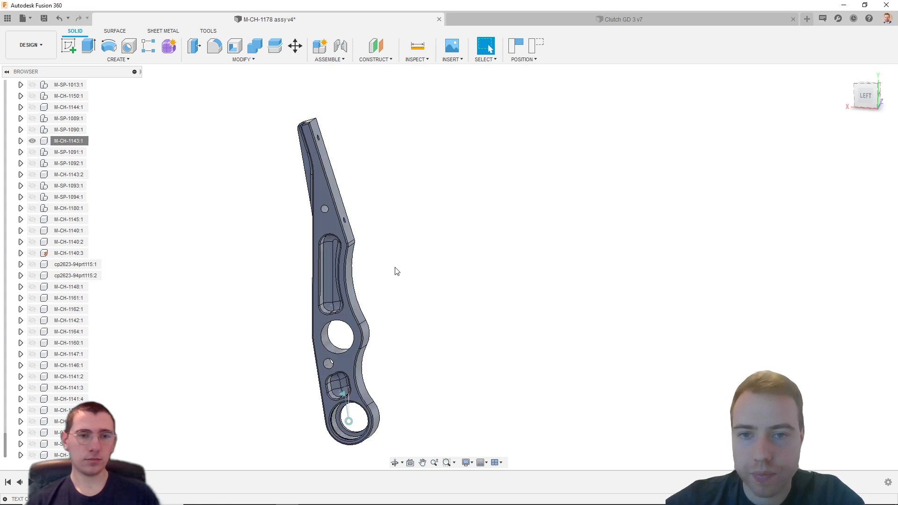
Examine the isolated arm's pad face, large middle hole, small hole below it and pivot bore, then clear the selection.
middle_click_drag(428, 248, 418, 196, "shift")
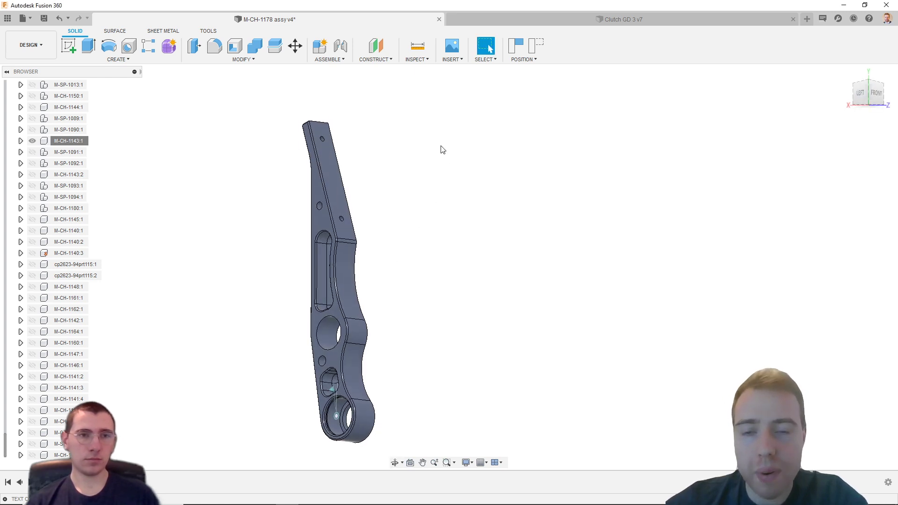
left_click(330, 169)
left_click(329, 341)
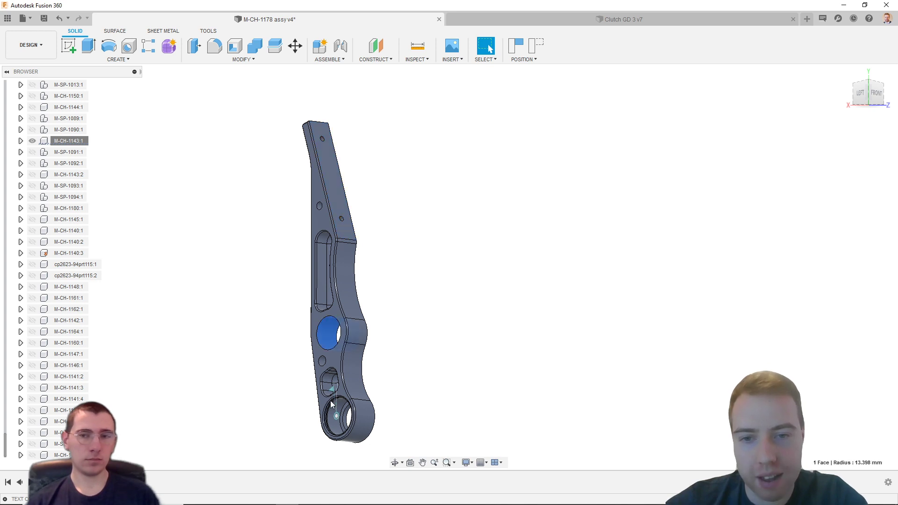
scroll(323, 365, "up", 3)
scroll(323, 364, "down", 4)
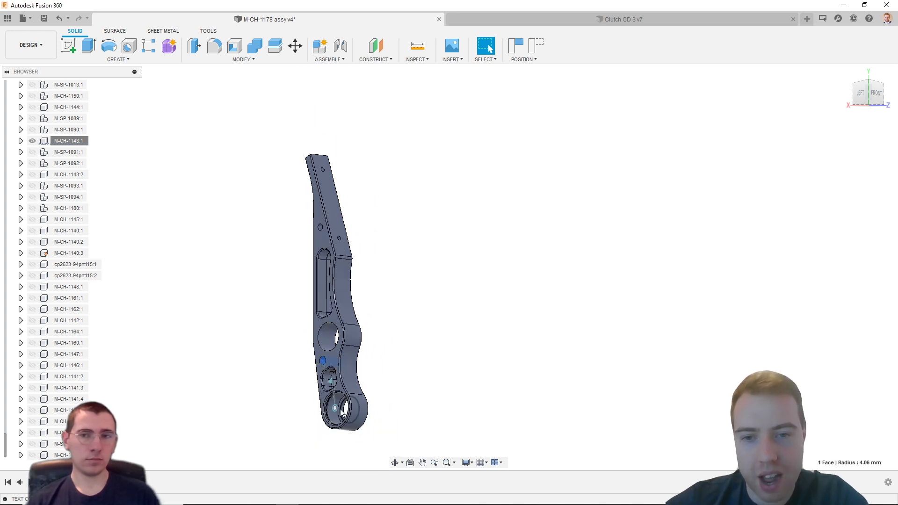
left_click(336, 408)
left_click(427, 345)
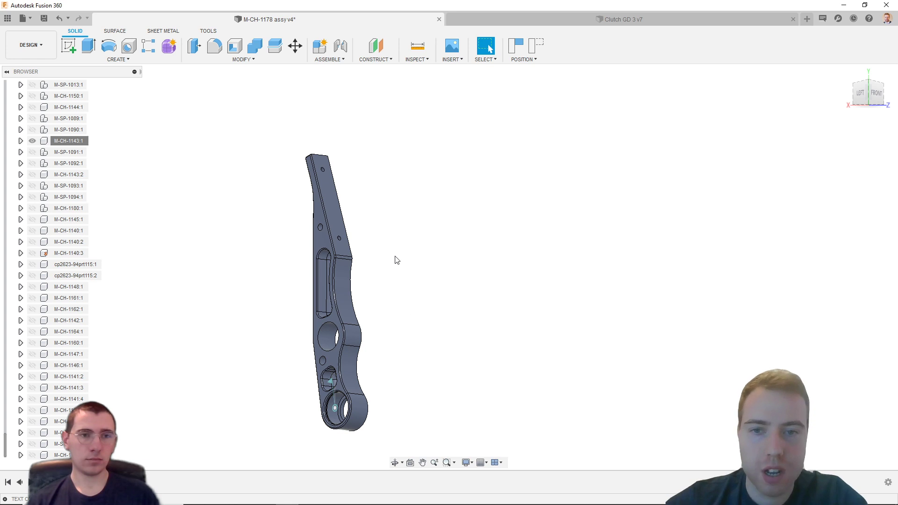
scroll(395, 257, "down", 1)
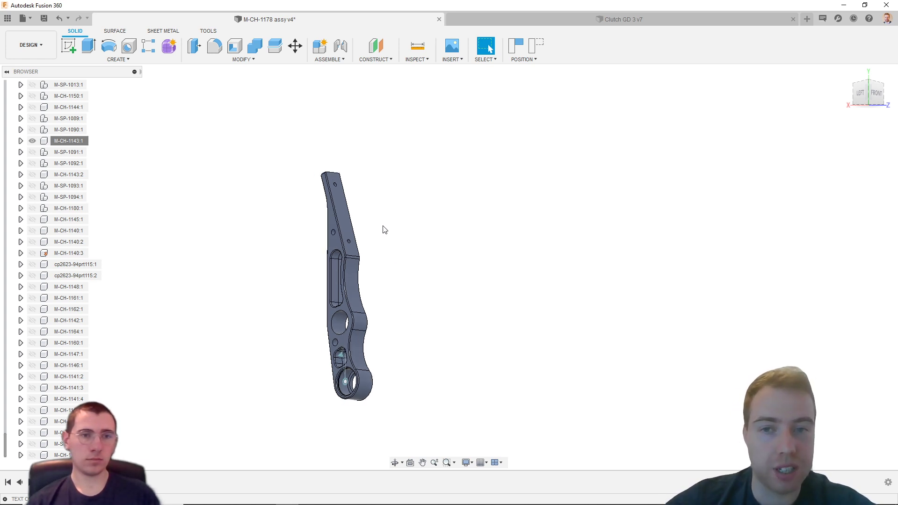
scroll(354, 204, "up", 3)
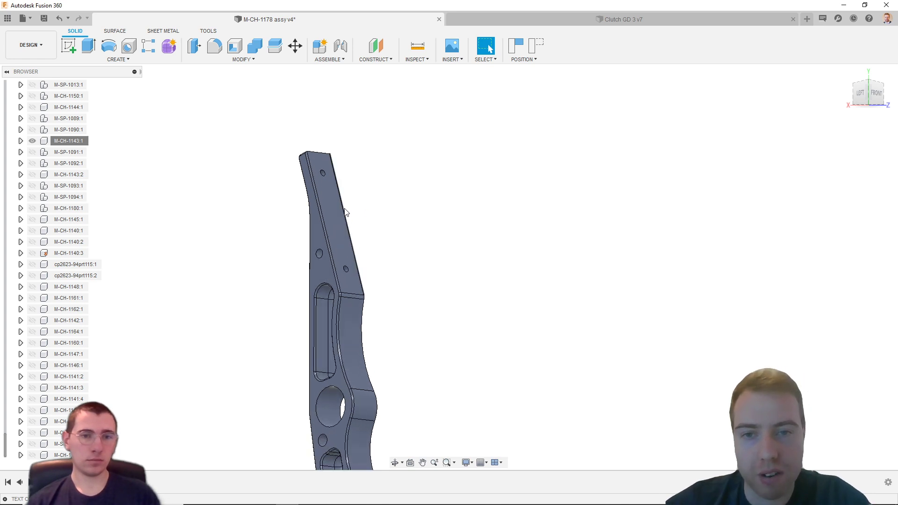
left_click(350, 217)
key("e")
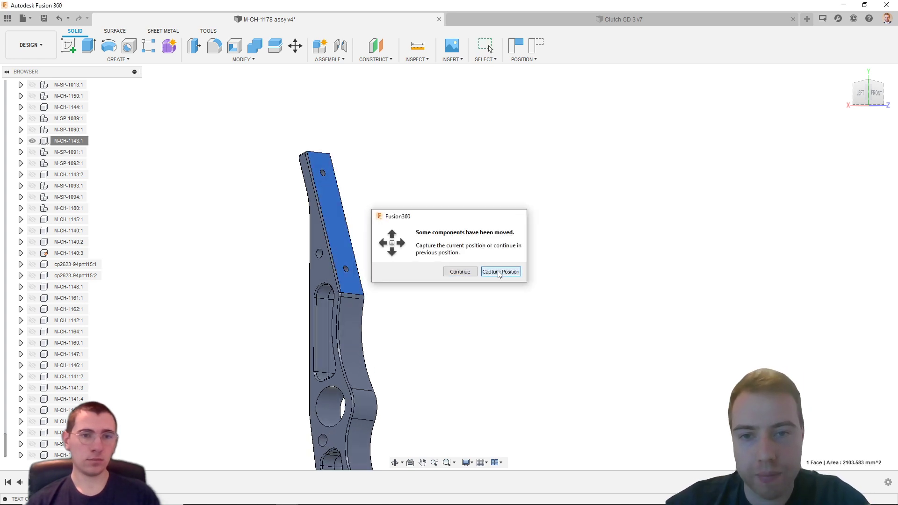
left_click(498, 271)
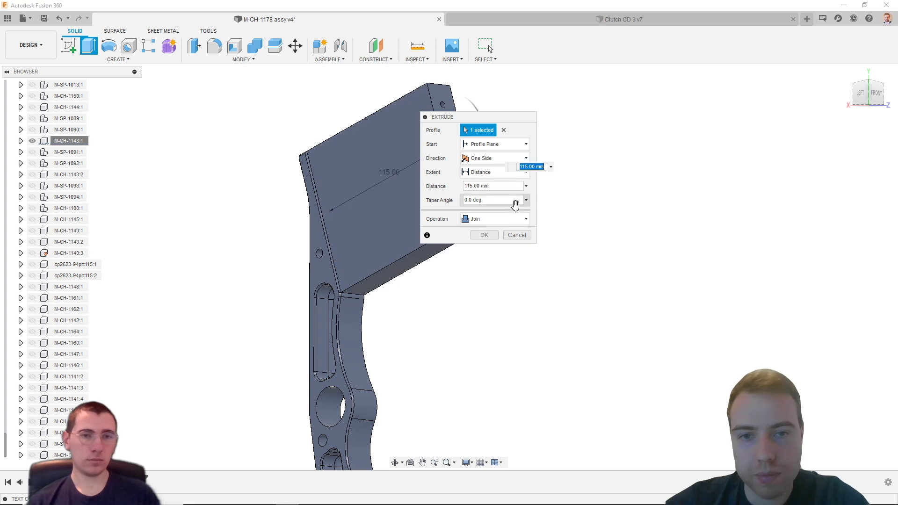
left_click(516, 235)
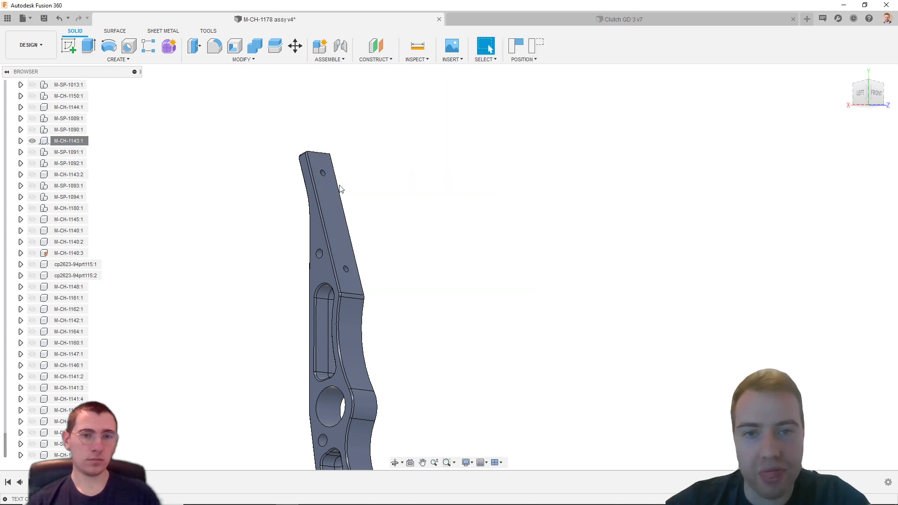
Extrude the pad face of the isolated arm outward by 60 mm, joining it to the arm.
left_click(345, 224)
left_click(496, 271)
key("e")
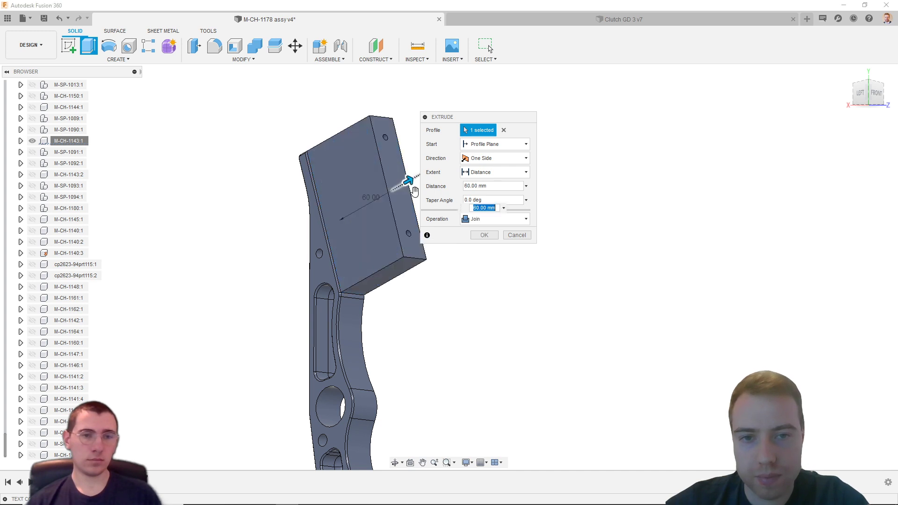
left_click(490, 236)
scroll(489, 237, "down", 3)
middle_click_drag(527, 259, 409, 260, "shift")
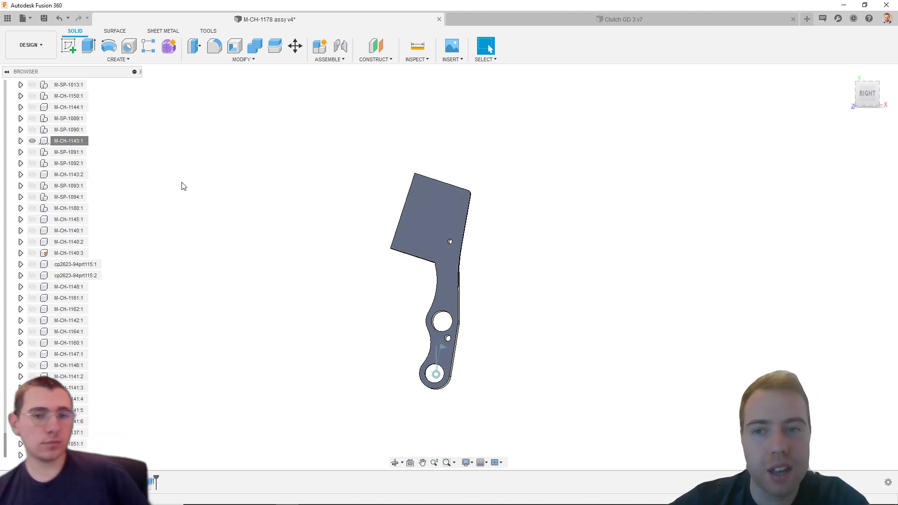
Unisolate the arm component M-CH-1143:1 to show the complete pedal assembly.
right_click(76, 143)
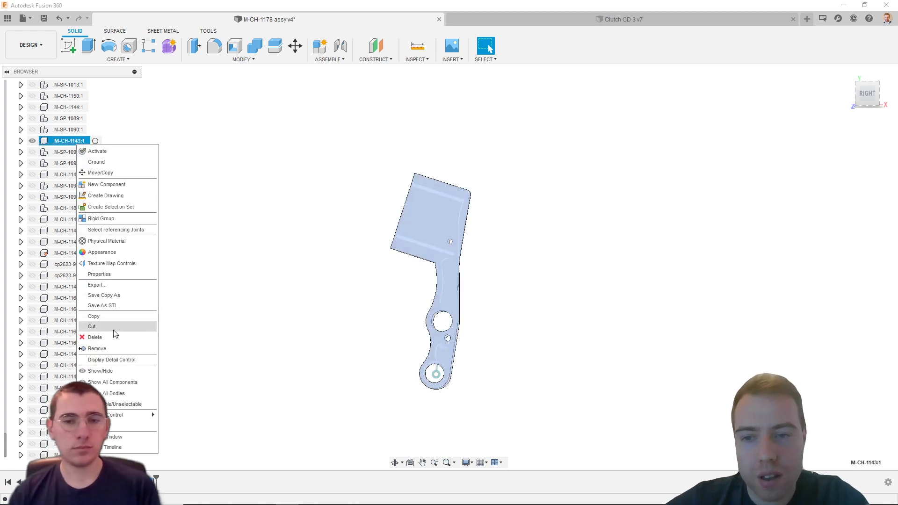
left_click(130, 387)
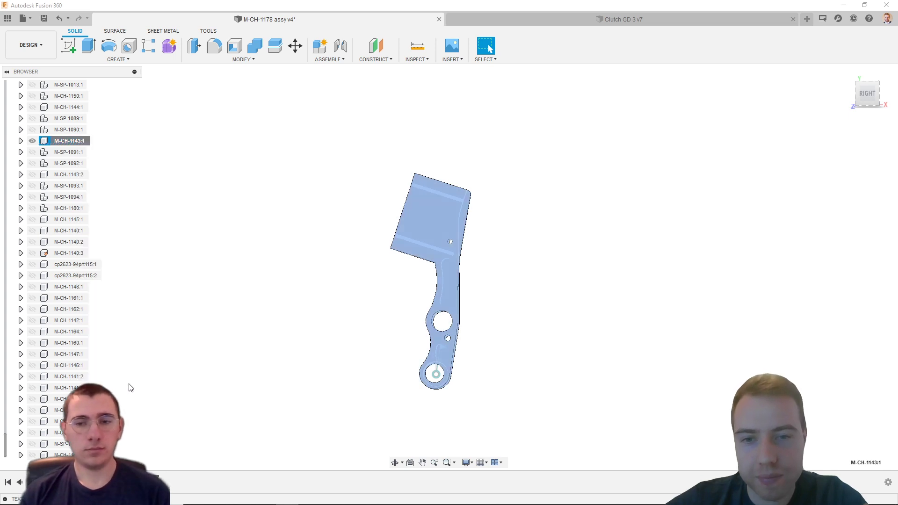
right_click(73, 144)
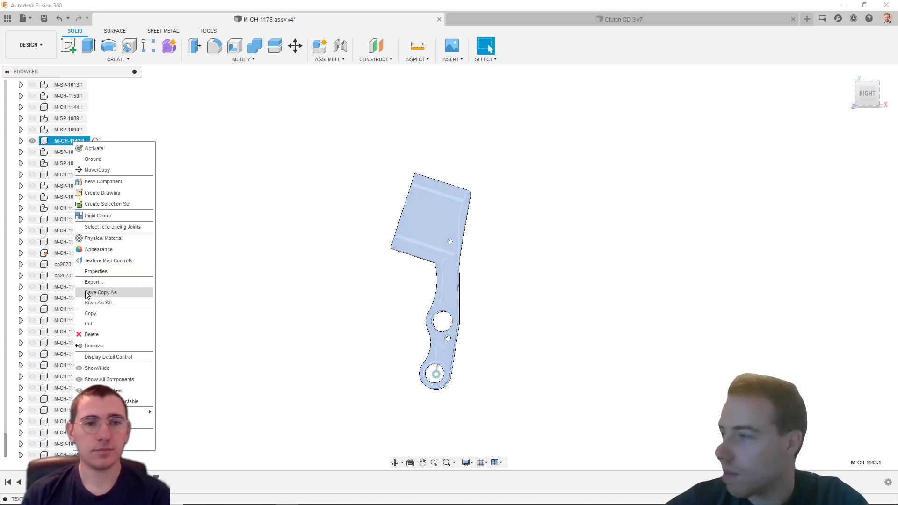
left_click(136, 423)
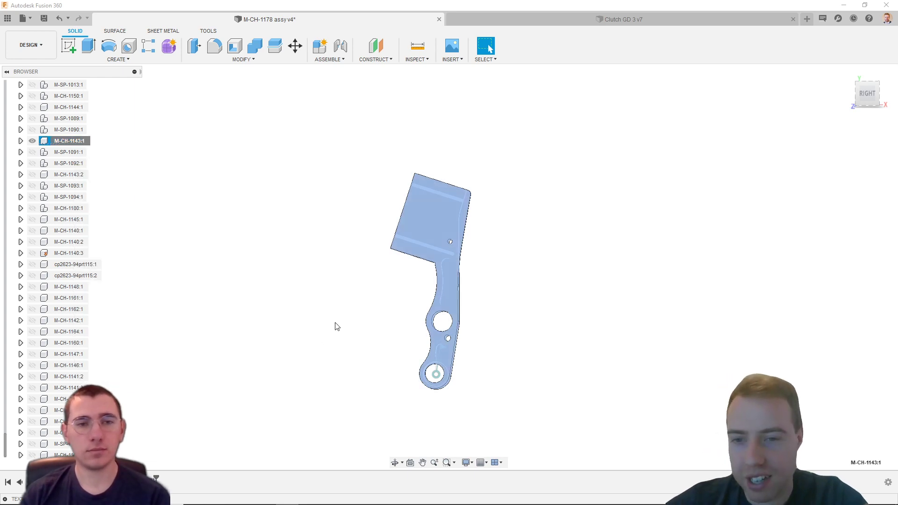
left_click(290, 321)
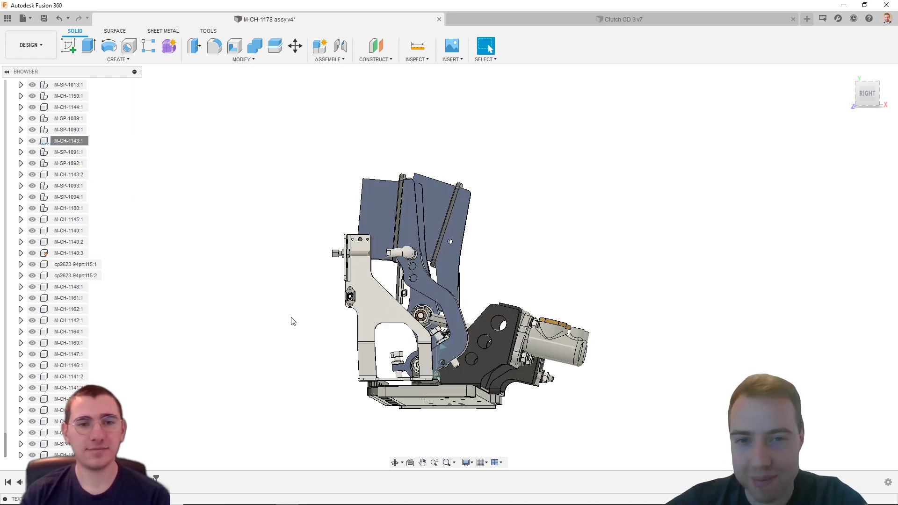
Examine how the extruded blocks on the pedal arms sit against the pedal pads in the full assembly.
middle_click_drag(306, 322, 444, 336, "shift")
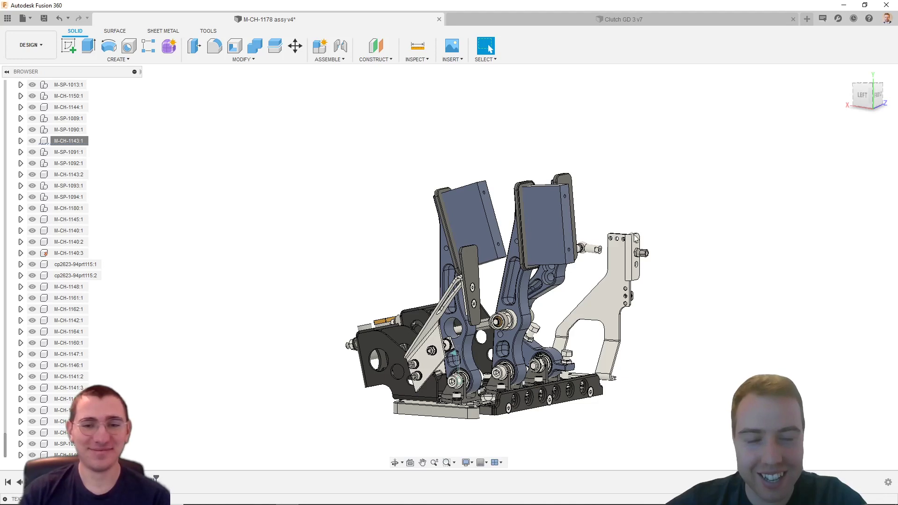
scroll(537, 204, "up", 3)
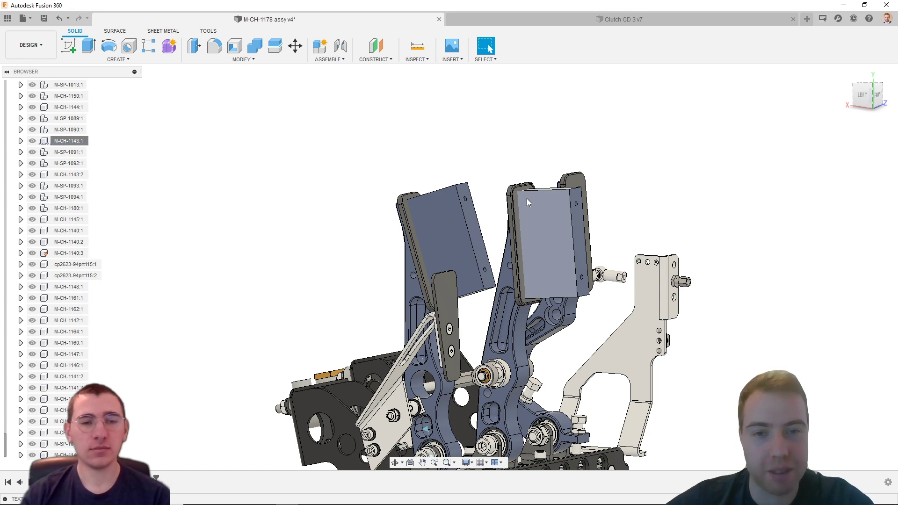
scroll(527, 202, "up", 6)
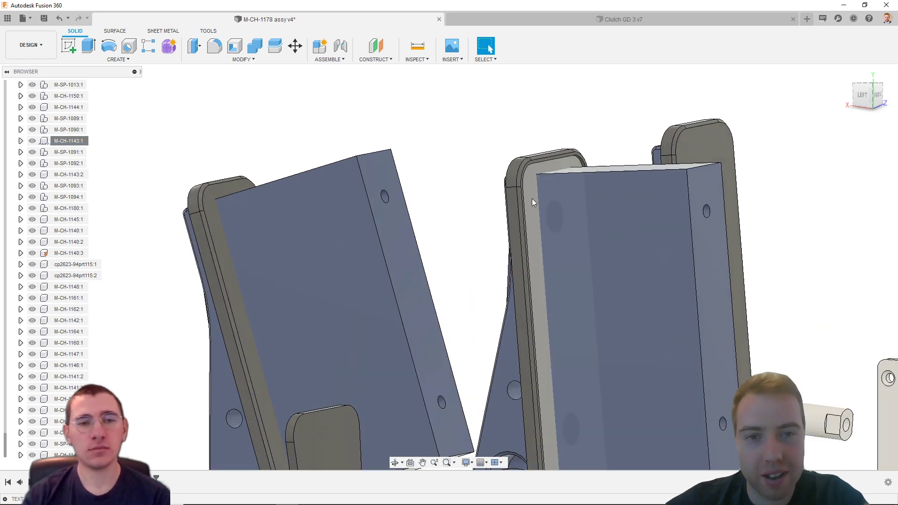
middle_click_drag(532, 198, 532, 163, "shift")
scroll(537, 148, "up", 3)
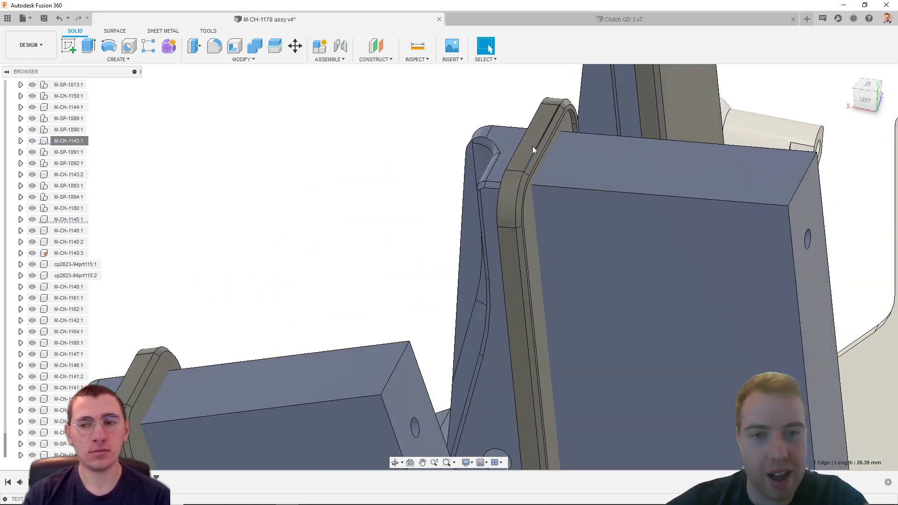
scroll(544, 158, "down", 4)
scroll(535, 159, "down", 5)
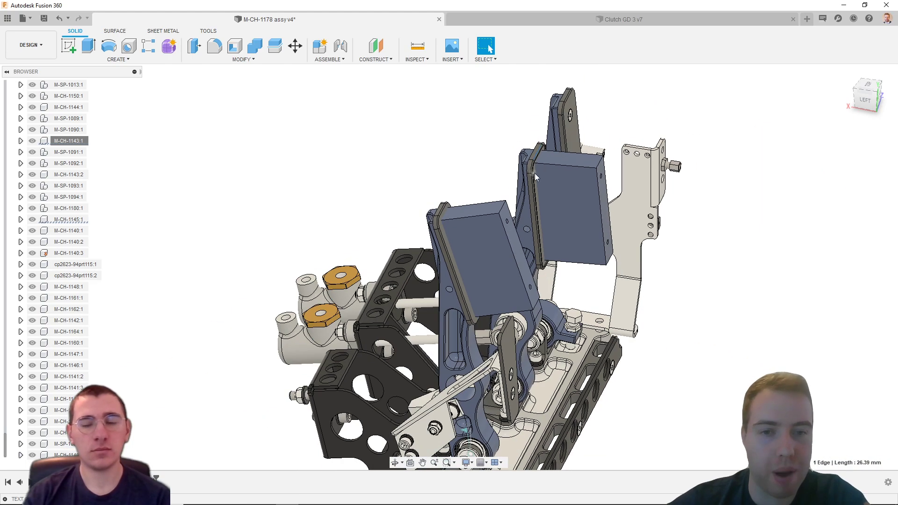
middle_click_drag(590, 243, 569, 229, "shift")
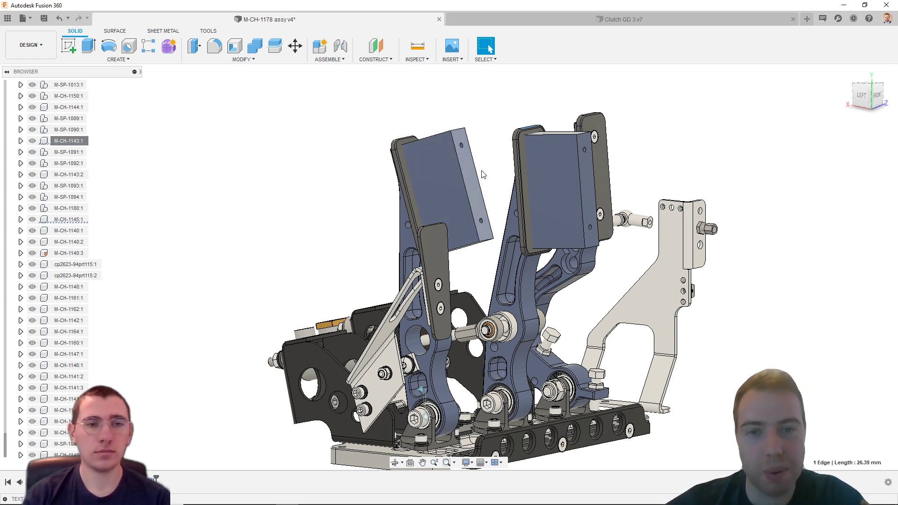
middle_click_drag(482, 170, 506, 171, "shift")
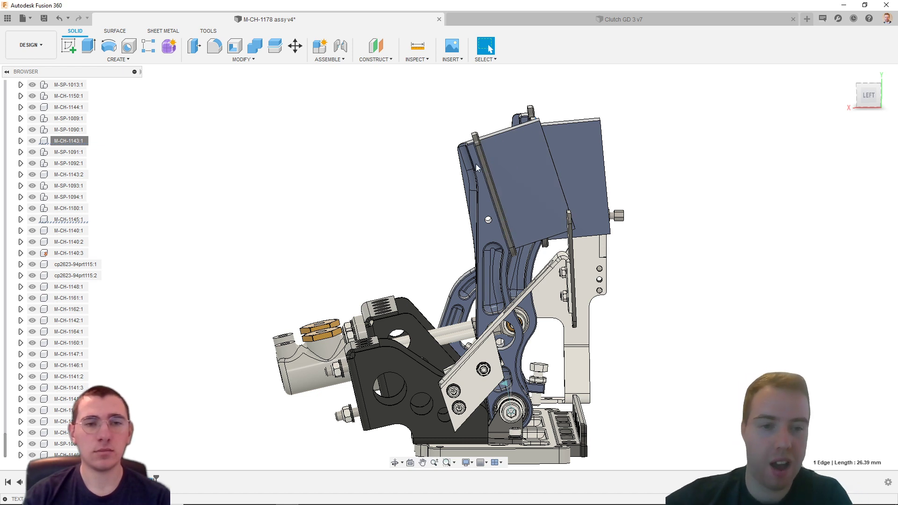
scroll(474, 161, "up", 3)
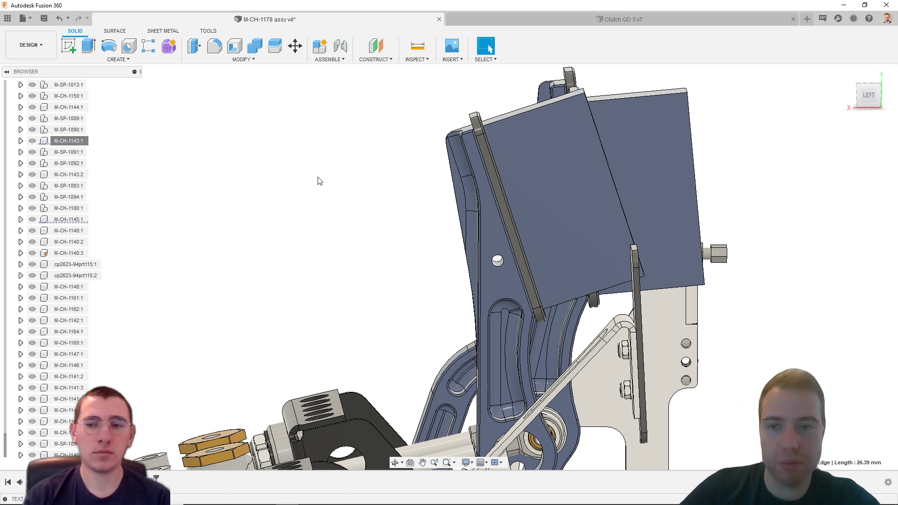
Undo the unisolation and the pad-face extrusion on the arm.
key("ctrl+z")
key("ctrl+z")
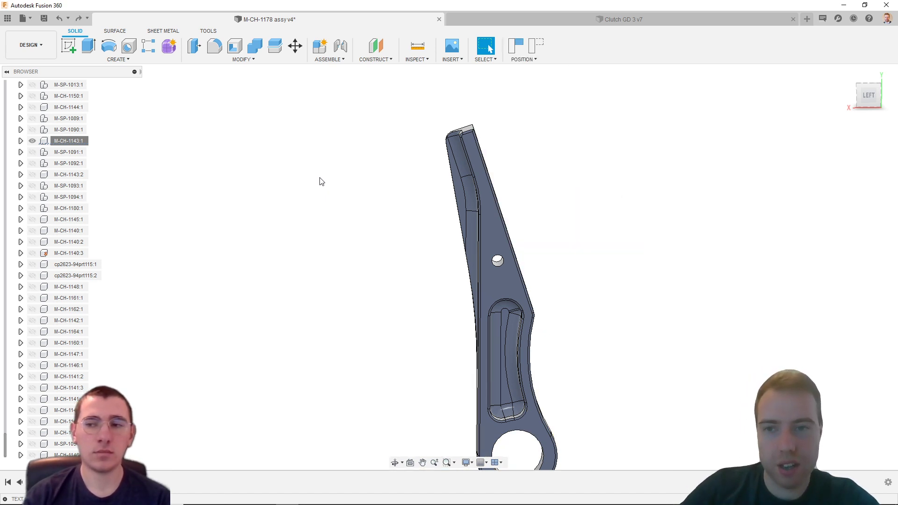
key("ctrl+z")
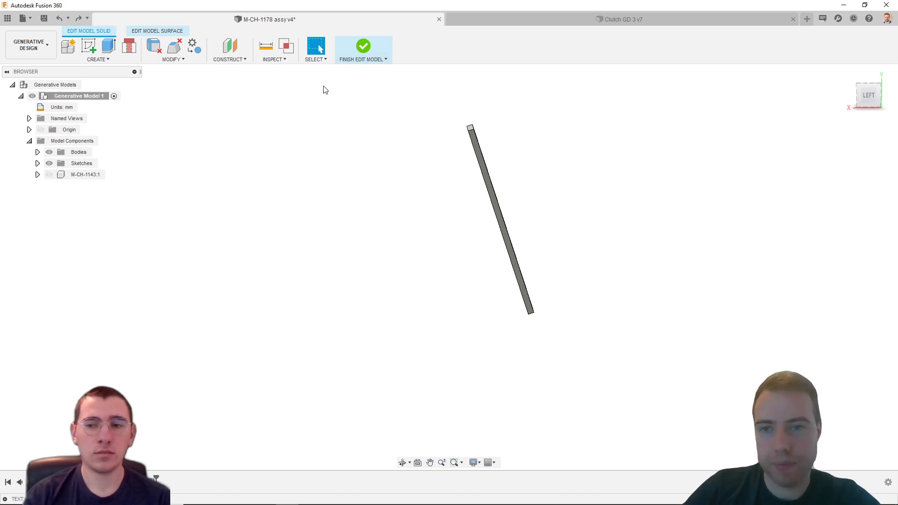
Finish editing the generative model and view the preserve bodies in Study 1.
left_click(363, 47)
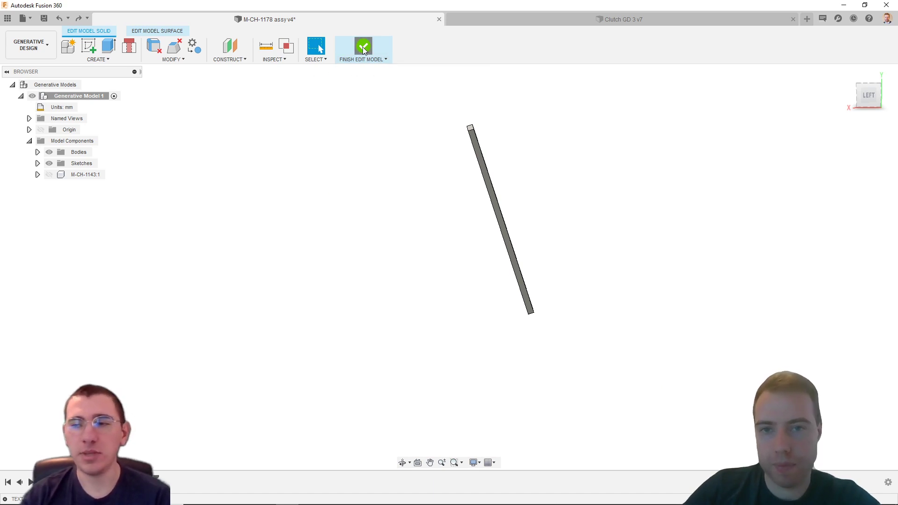
middle_click_drag(426, 173, 479, 240, "shift")
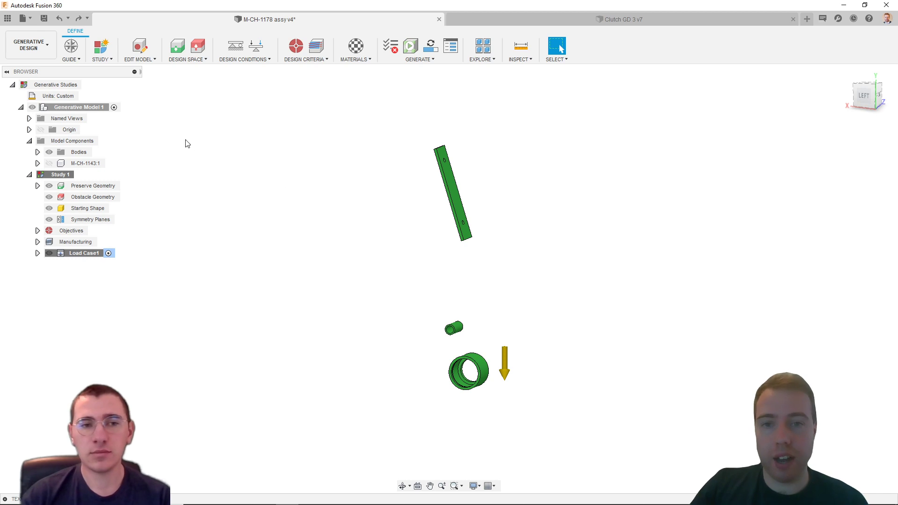
middle_click_drag(440, 216, 427, 216, "shift")
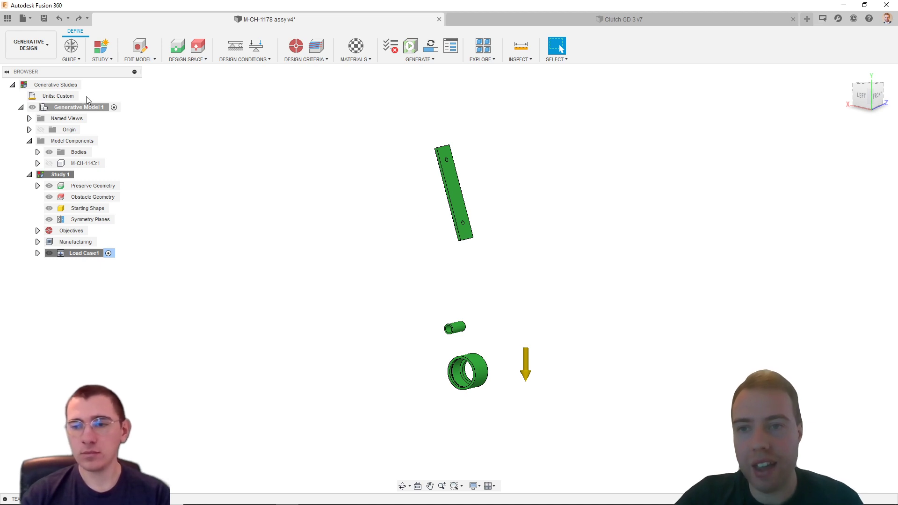
Switch to the Design workspace and examine the pedal assembly from the side and front.
left_click(44, 49)
left_click(55, 71)
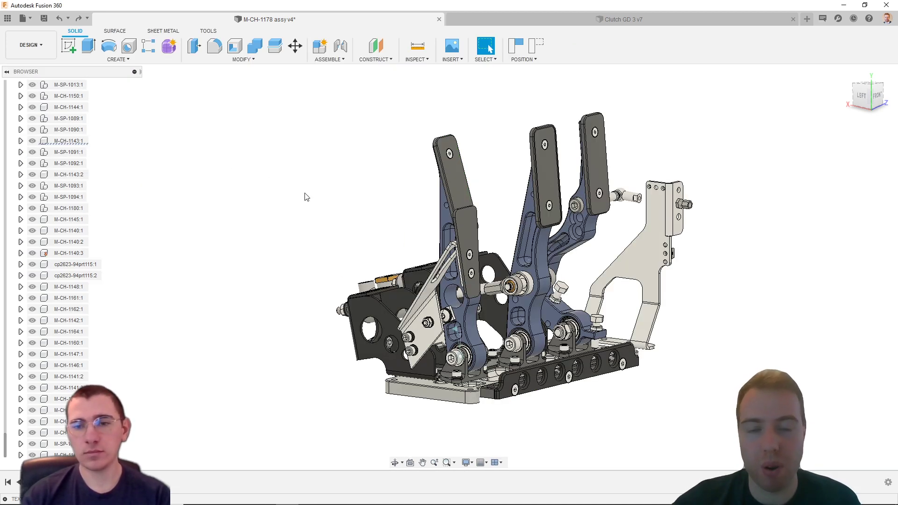
middle_click_drag(456, 265, 509, 281, "shift")
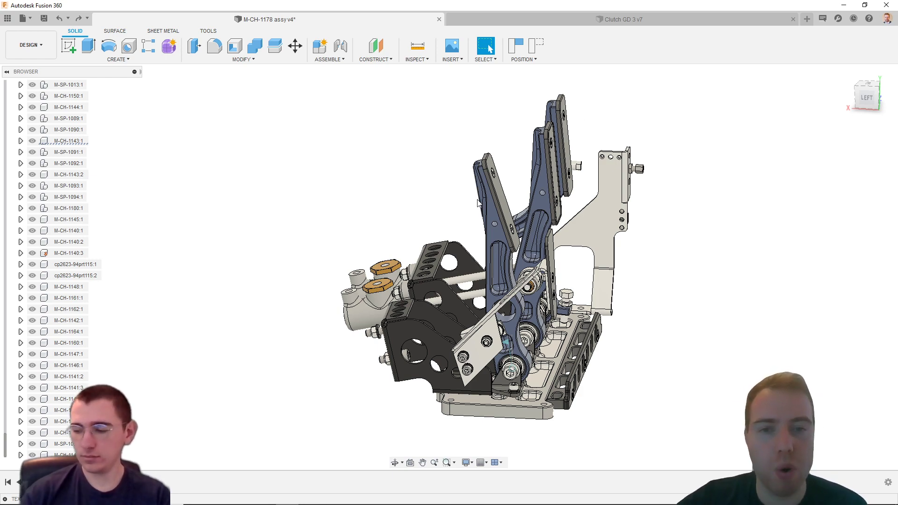
middle_click_drag(462, 221, 425, 220, "shift")
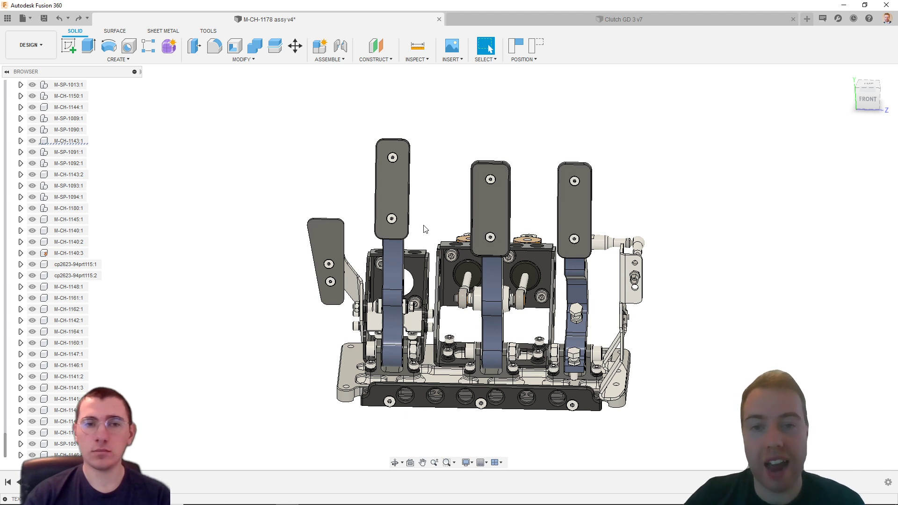
middle_click_drag(423, 226, 486, 222, "shift")
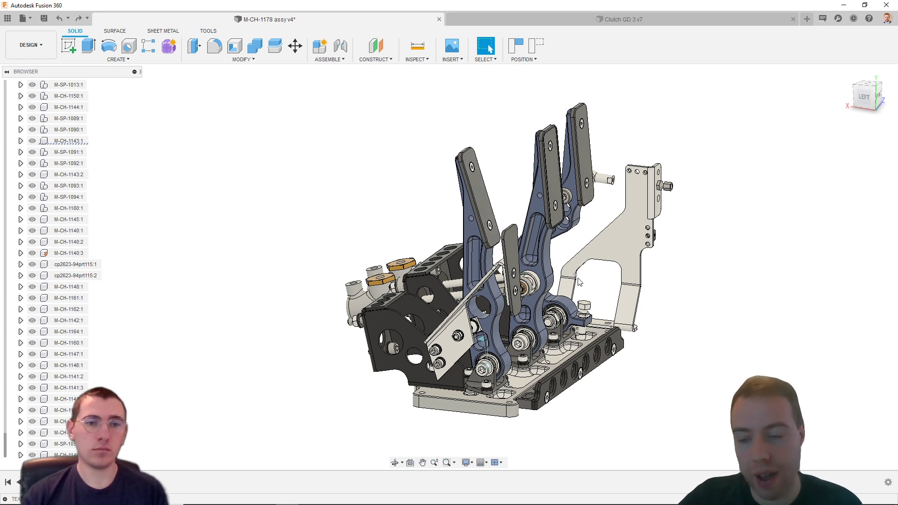
middle_click_drag(579, 281, 420, 238, "shift")
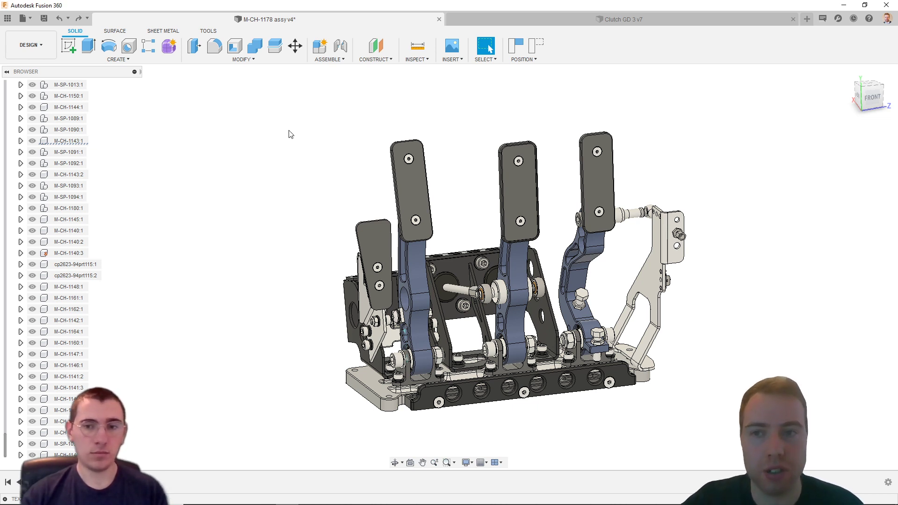
Return to the Generative Design workspace and view the pad plate, small sleeve and pivot ring.
left_click(41, 44)
left_click(52, 83)
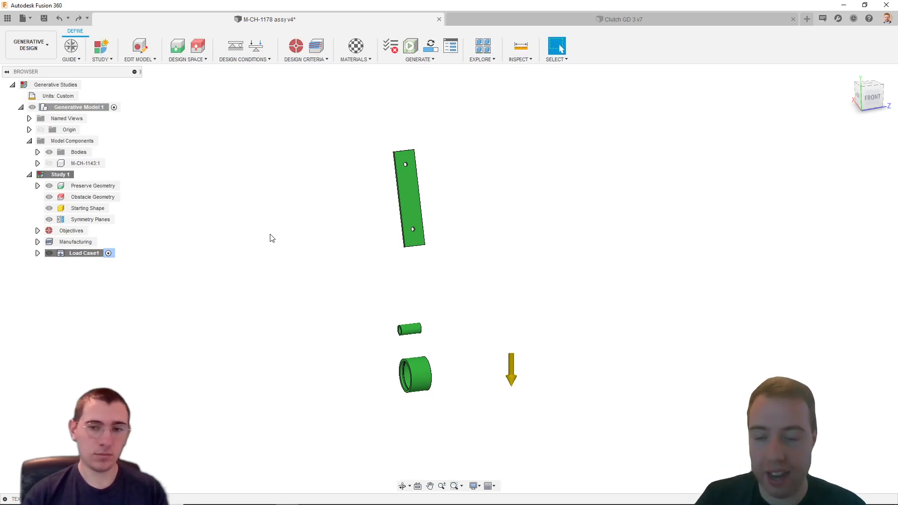
middle_click_drag(274, 239, 322, 220, "shift")
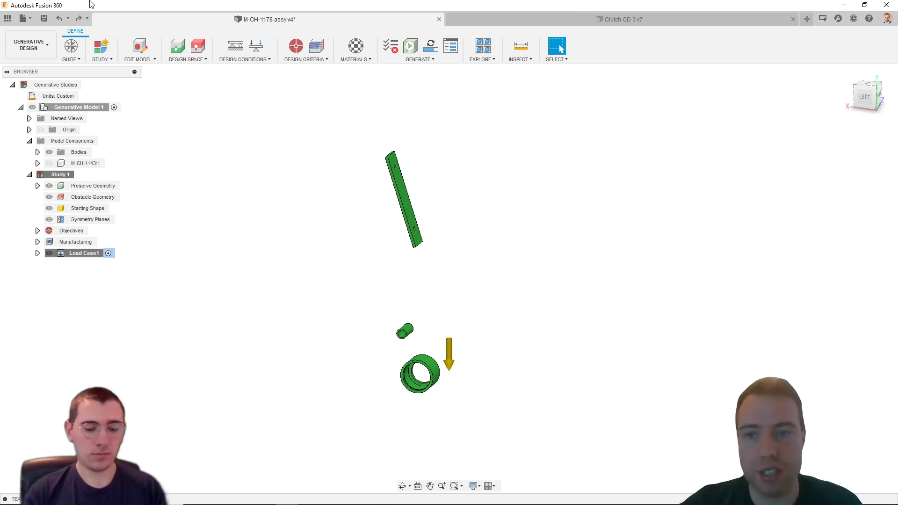
Edit the generative model and sketch a rectangle about 202 mm by 155 mm around the pad plate on its face.
left_click(137, 47)
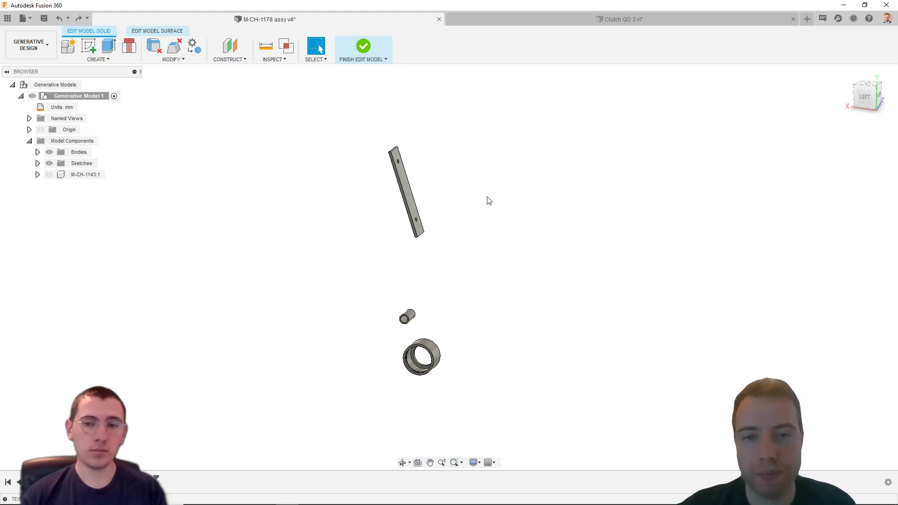
middle_click_drag(492, 201, 421, 194, "shift")
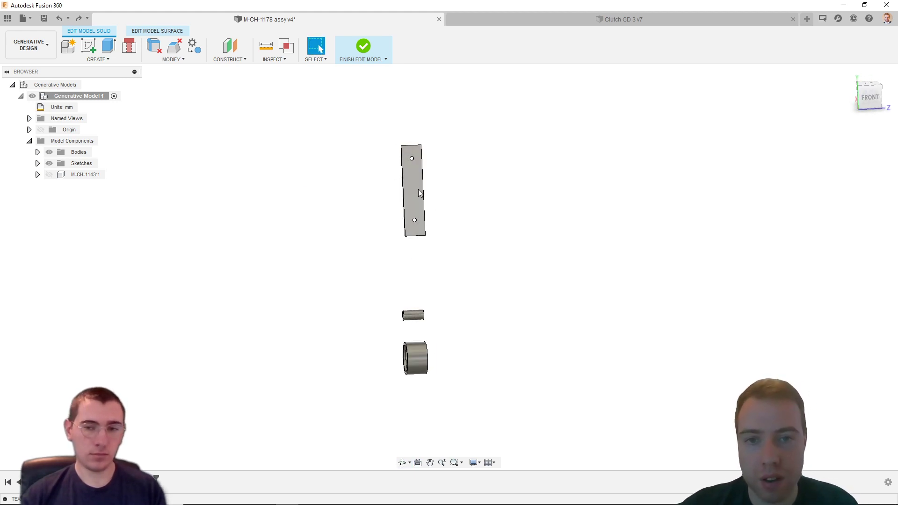
left_click(419, 193)
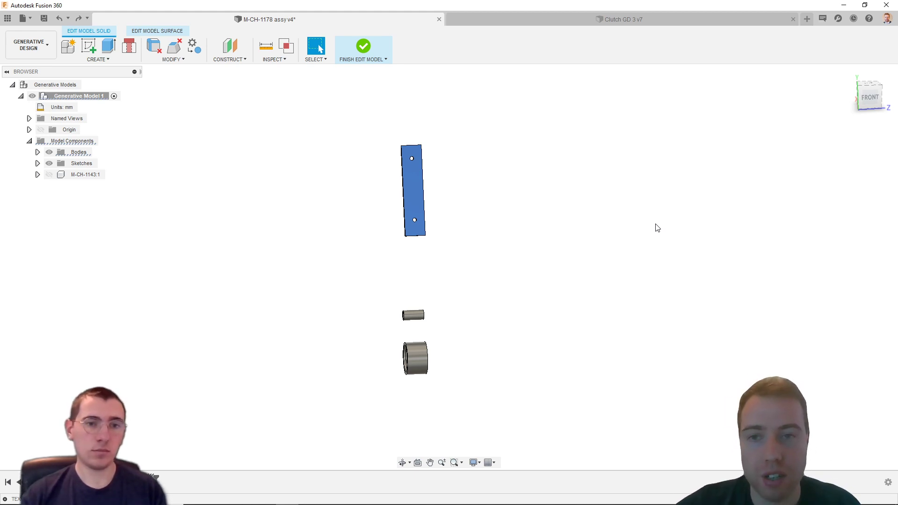
middle_click_drag(276, 172, 288, 175, "shift")
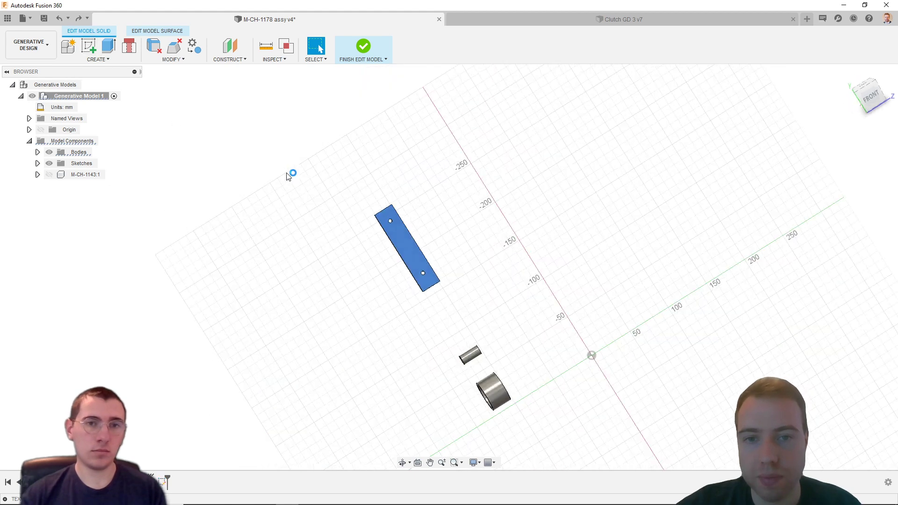
key("r")
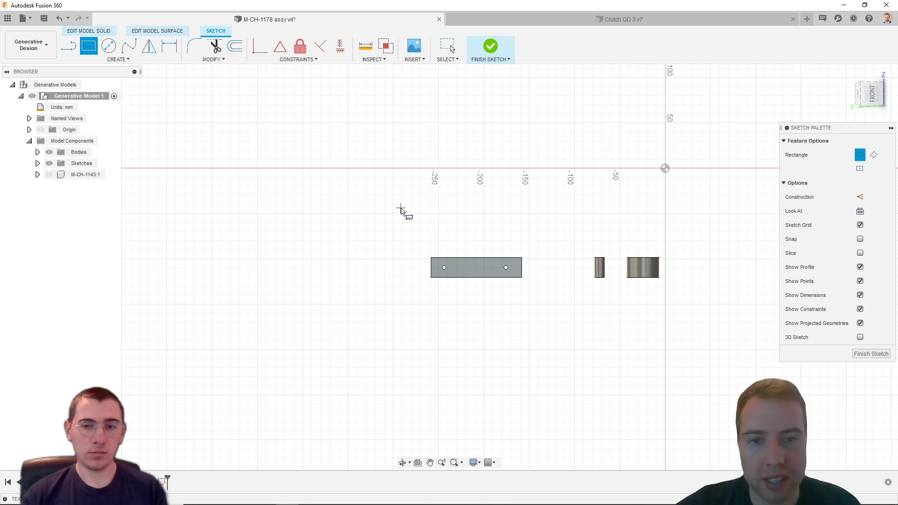
left_click(391, 196)
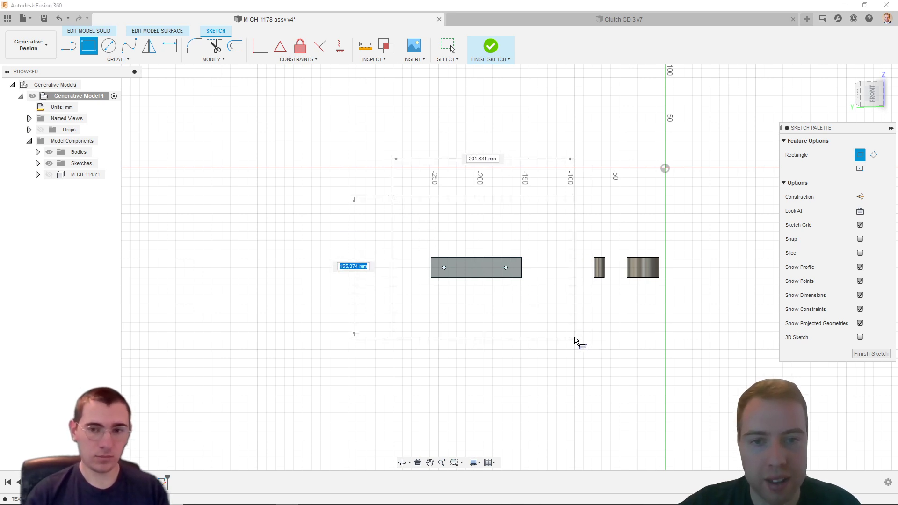
left_click(574, 338)
key("Escape")
Extrude all four profiles within the rectangle, including the plate and hole areas, 10 mm away from the pad face as a new body.
scroll(515, 285, "up", 5)
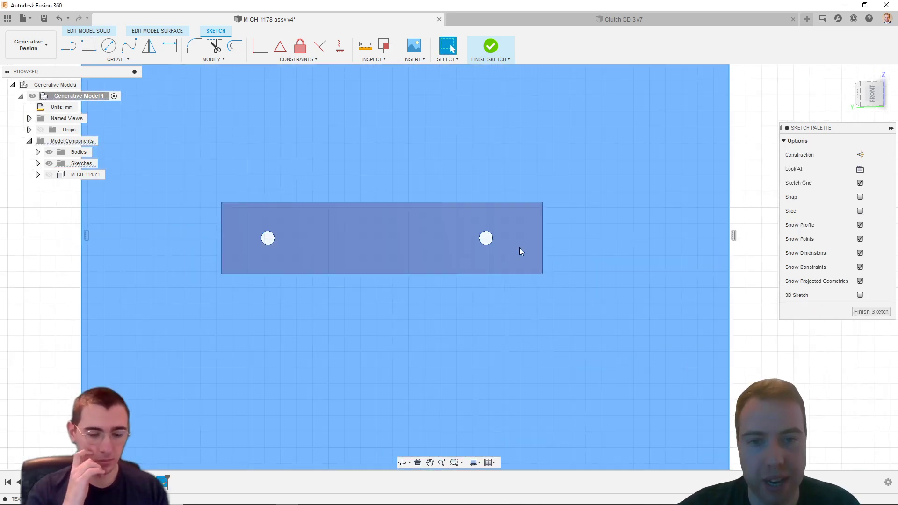
scroll(491, 242, "up", 3)
scroll(494, 239, "down", 3)
scroll(295, 230, "up", 2)
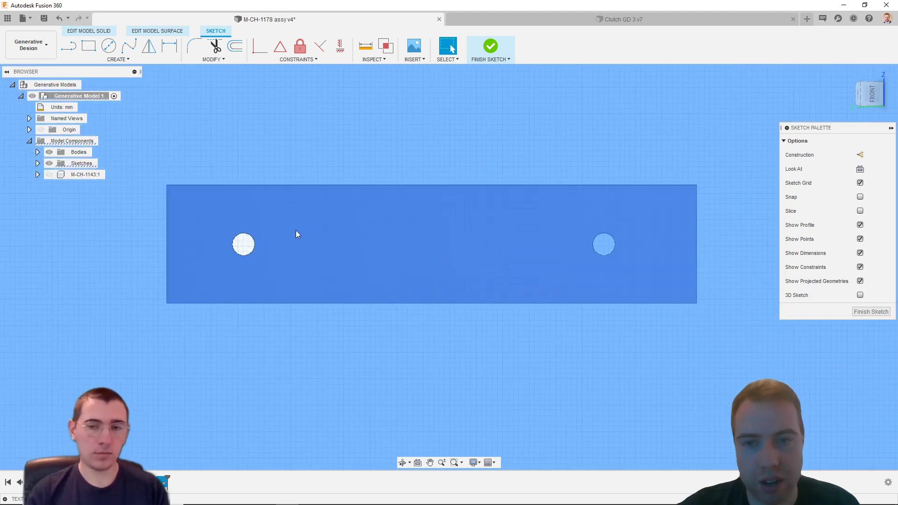
scroll(248, 243, "up", 2)
scroll(256, 240, "down", 5)
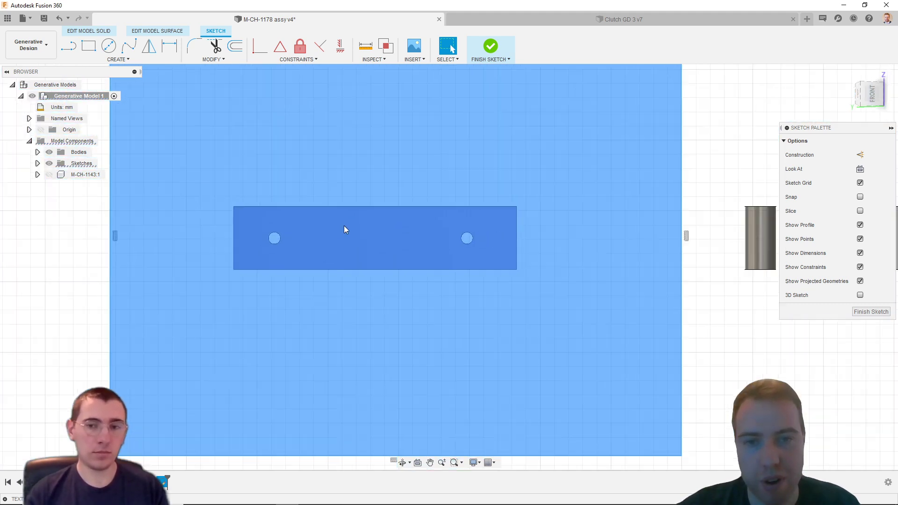
mouse_move(473, 254)
middle_mouse_down("shift")
mouse_move(497, 230)
mouse_move(532, 220)
mouse_move(545, 243)
middle_mouse_up("shift")
key("e")
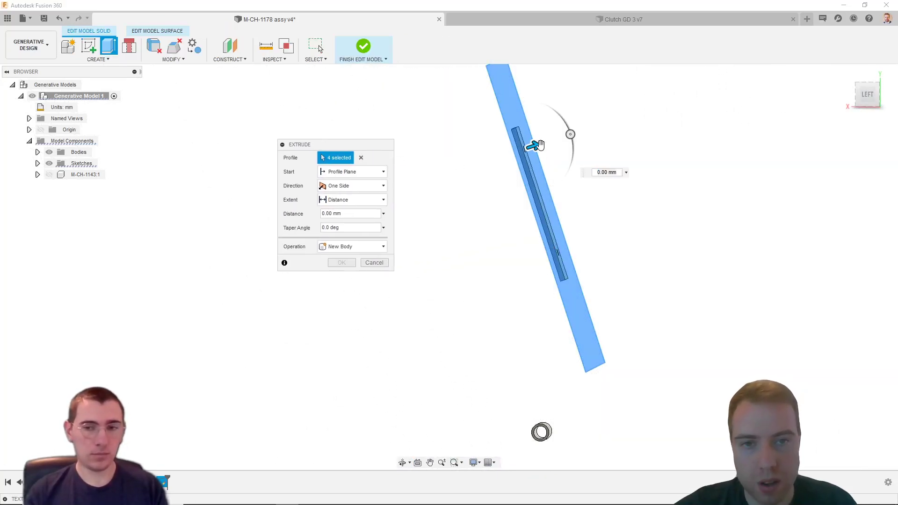
left_click_drag(533, 142, 552, 141)
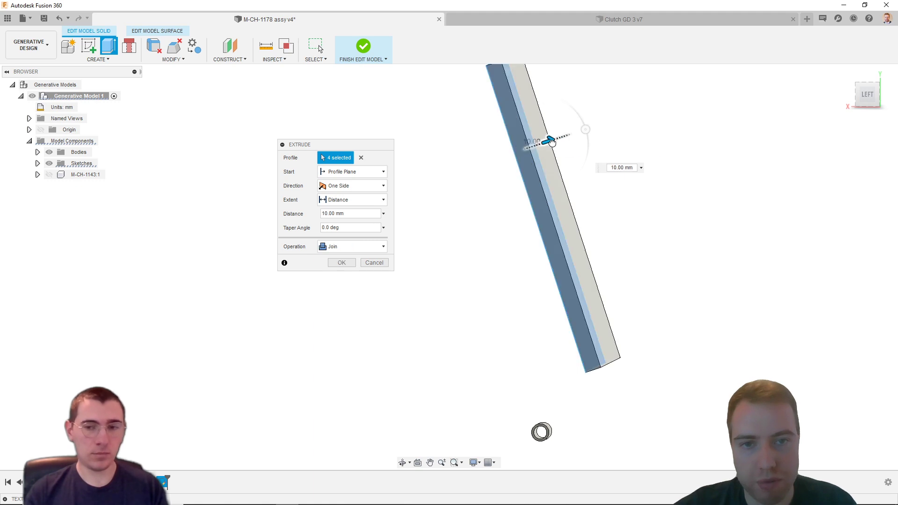
left_click(379, 247)
left_click(349, 294)
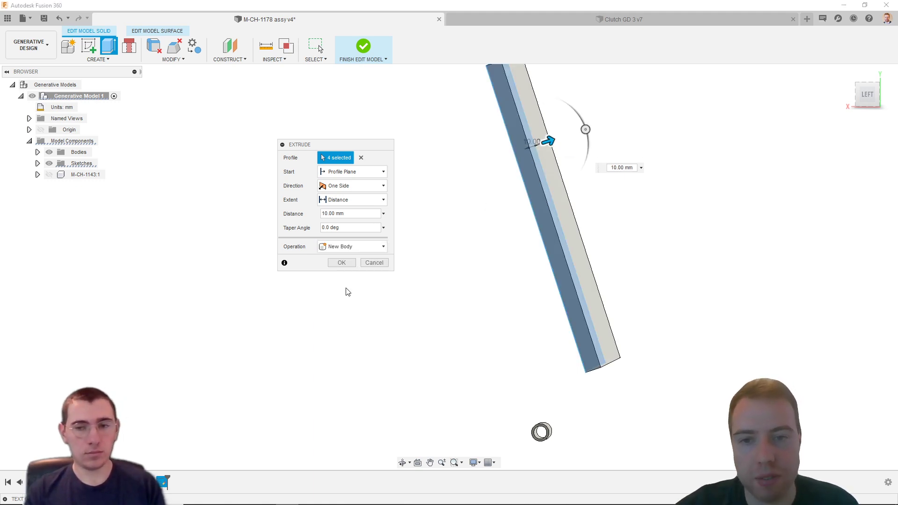
left_click(346, 263)
Finish editing the generative model and assign the new slab behind the pad plate as obstacle geometry.
scroll(446, 282, "down", 5)
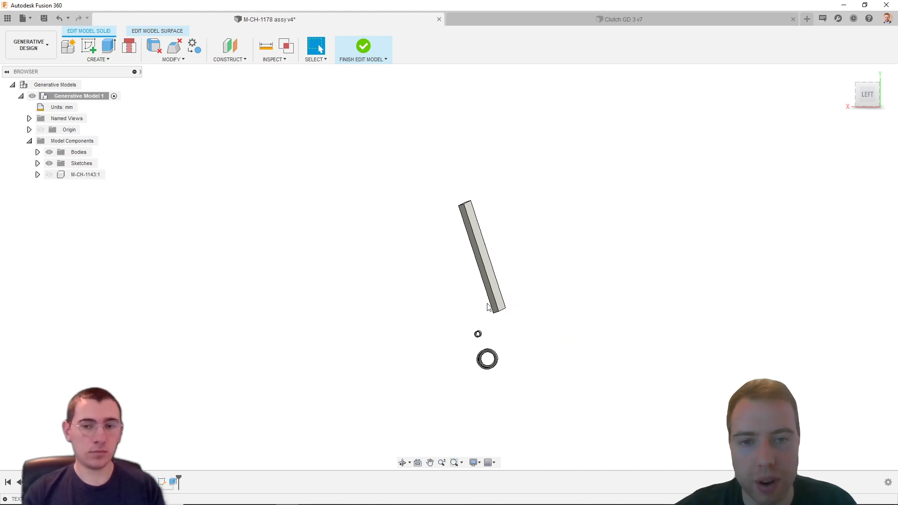
middle_click_drag(577, 318, 589, 312, "shift")
left_click(363, 47)
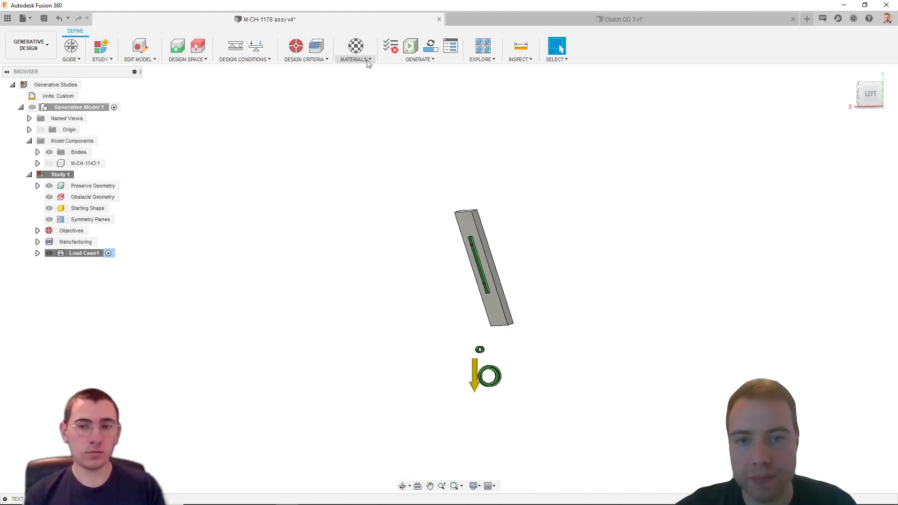
left_click(198, 46)
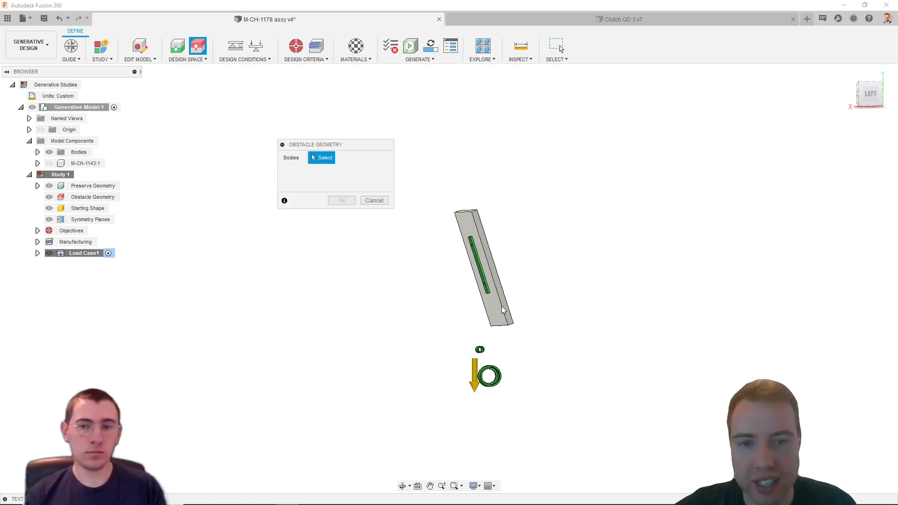
left_click(493, 286)
left_click(348, 204)
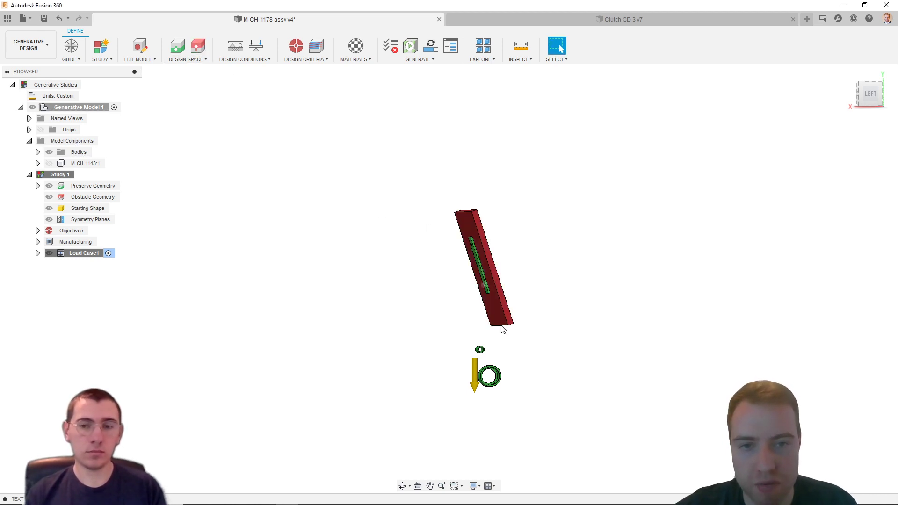
Examine the obstacle slab against the pad plate, small sleeve and pivot ring from several sides.
middle_click_drag(565, 319, 542, 328, "shift")
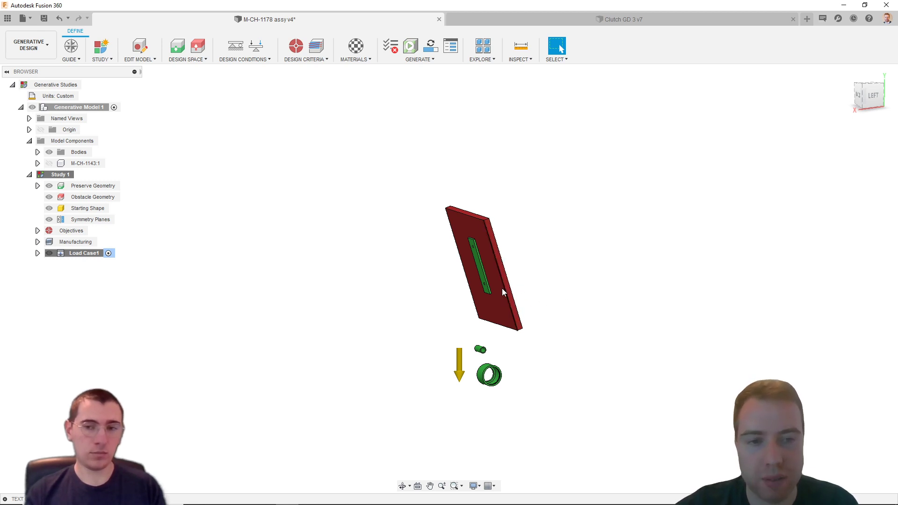
middle_click_drag(587, 310, 619, 286, "shift")
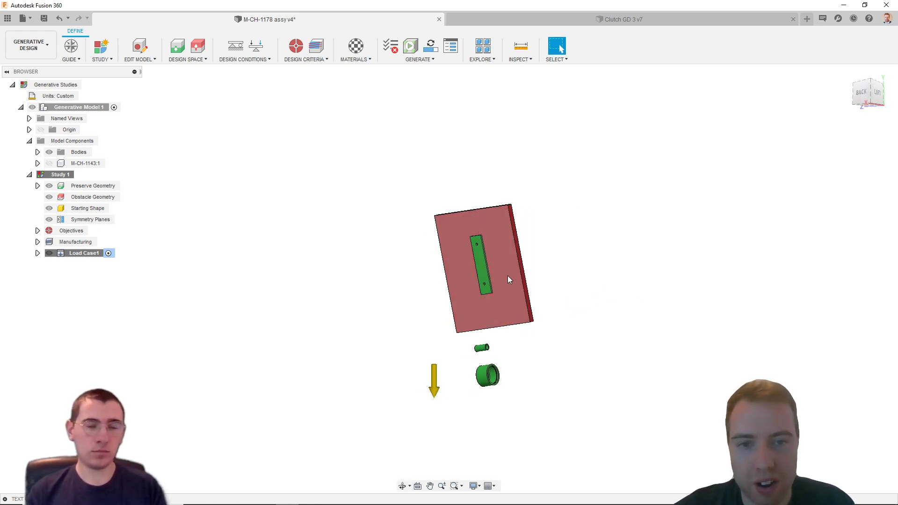
middle_click_drag(509, 279, 481, 259, "shift")
scroll(481, 259, "up", 5)
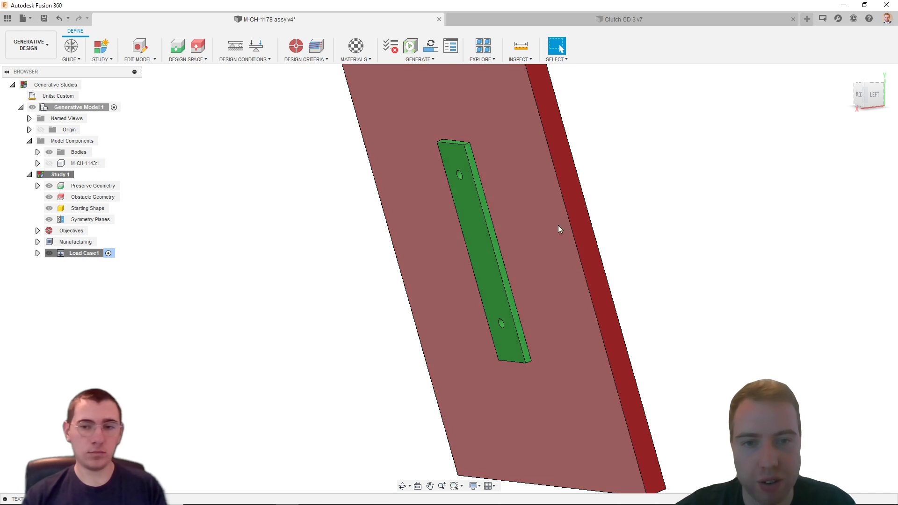
middle_click_drag(637, 204, 665, 266, "shift")
scroll(621, 219, "down", 4)
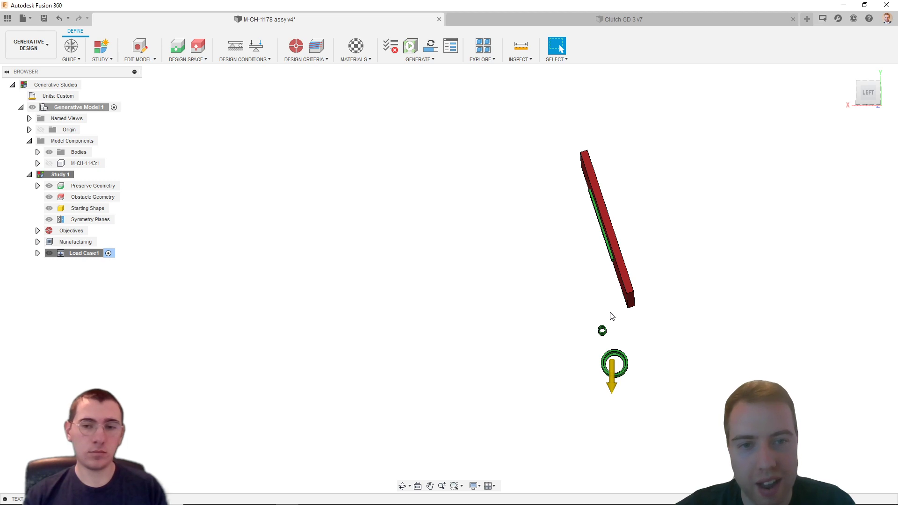
middle_click_drag(611, 254, 609, 260, "shift")
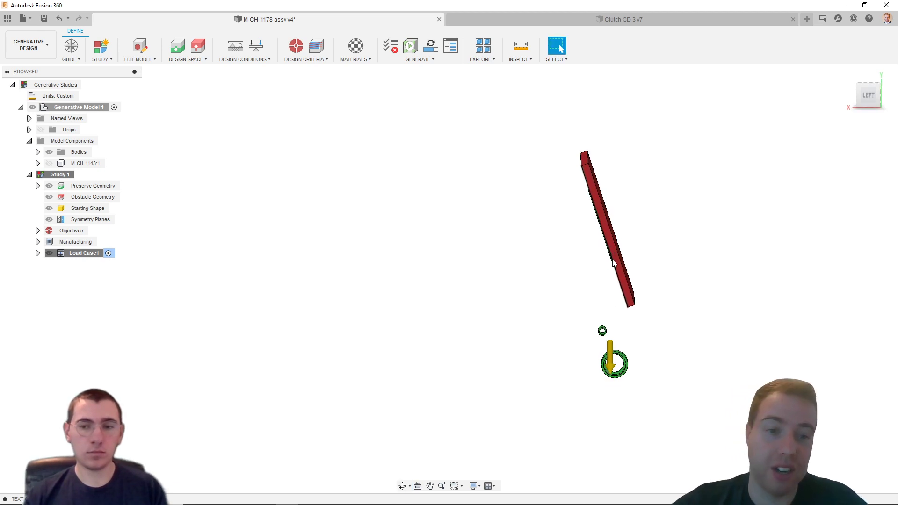
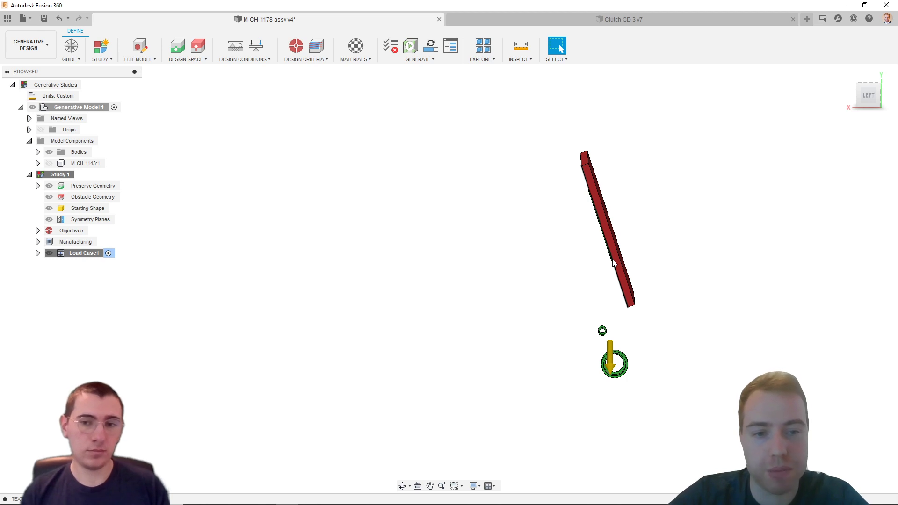
middle_click_drag(613, 263, 641, 283, "shift")
scroll(605, 240, "up", 3)
scroll(637, 260, "down", 4)
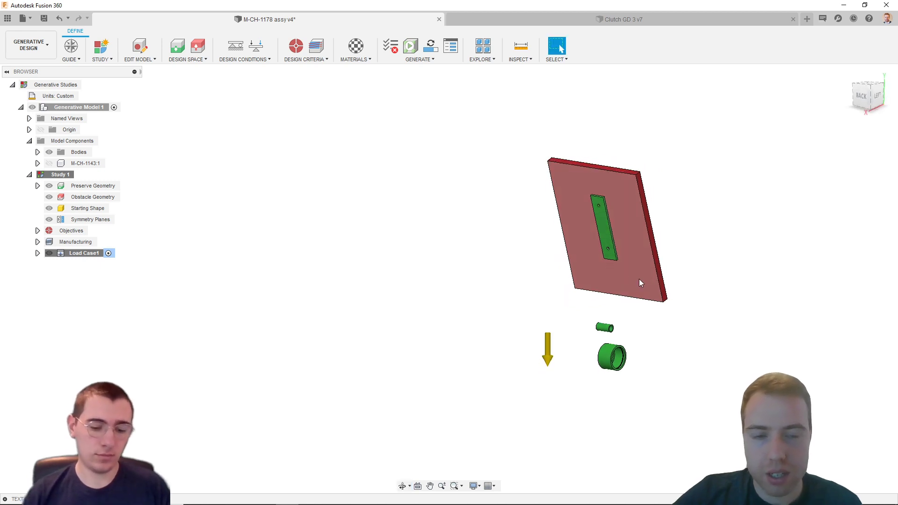
Switch to the Design workspace and examine the bracket and bolts around the lower end of the nearest pedal arm.
left_click(29, 45)
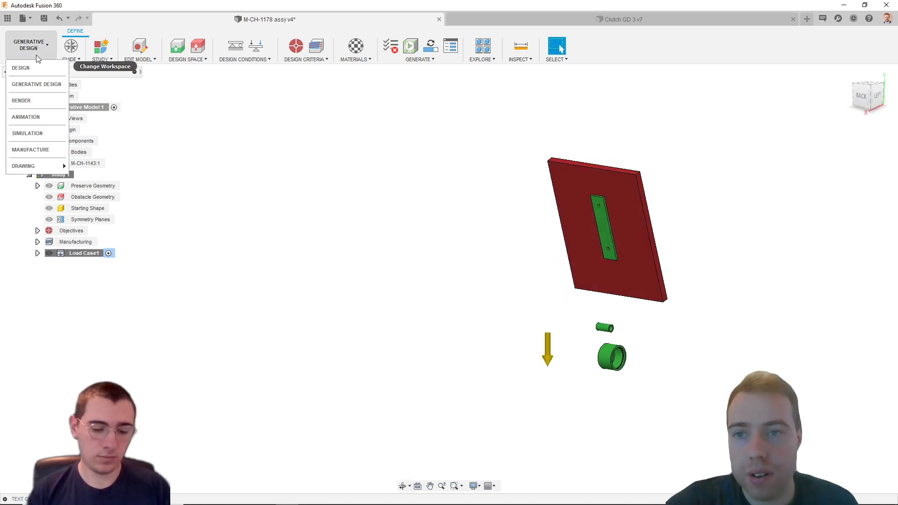
left_click(40, 70)
scroll(617, 237, "up", 3)
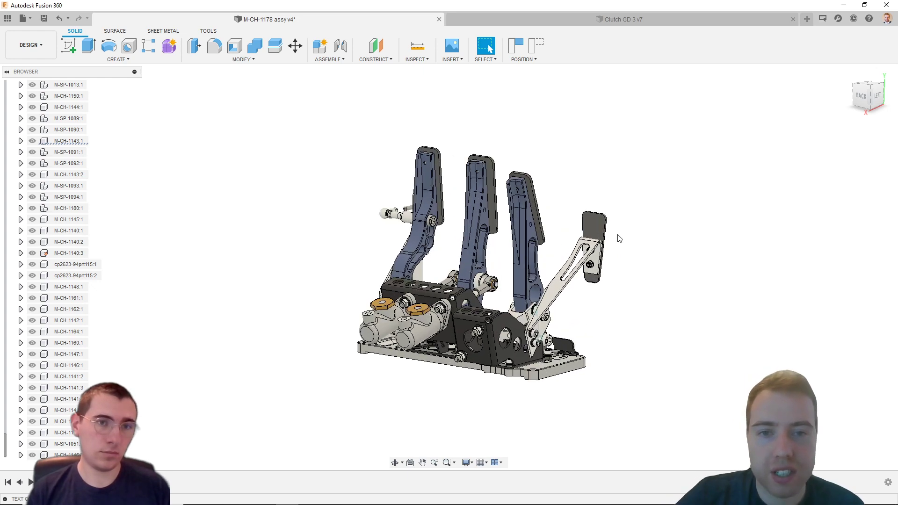
middle_click_drag(636, 250, 589, 261, "shift")
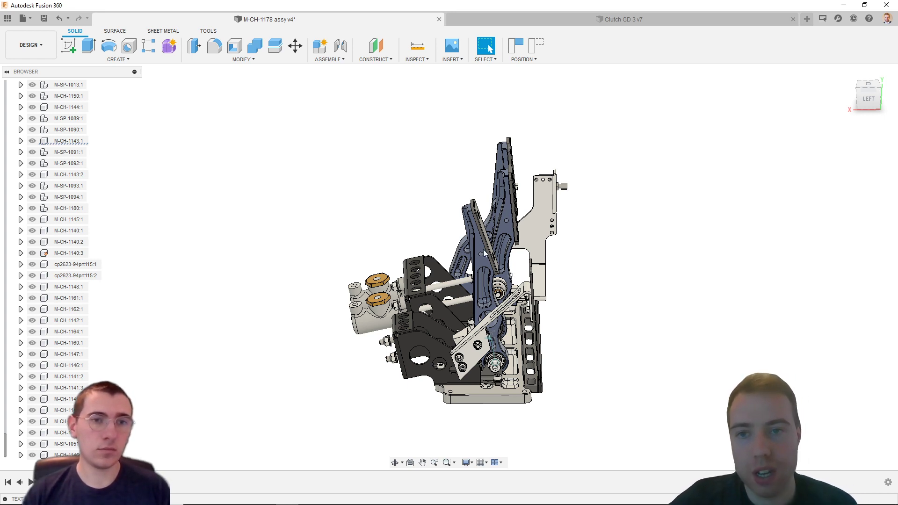
scroll(525, 387, "up", 5)
middle_click_drag(525, 387, 510, 304, "shift")
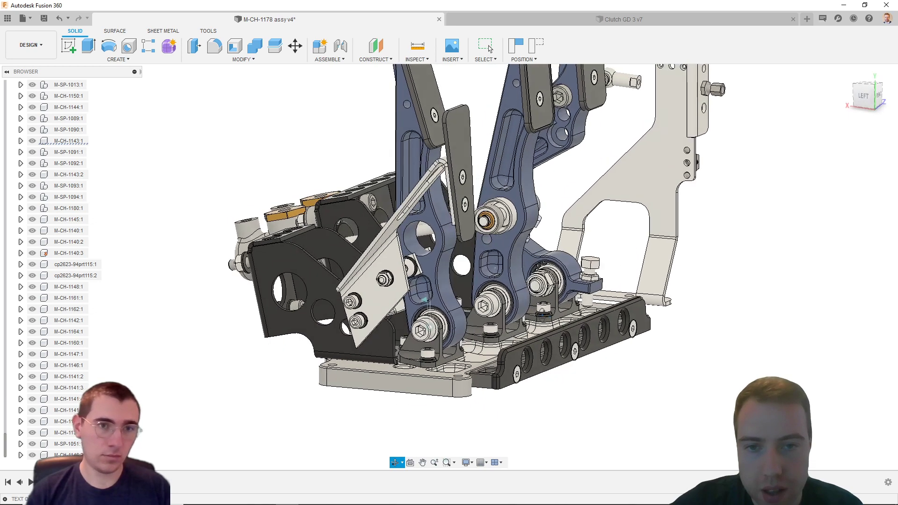
scroll(419, 266, "up", 5)
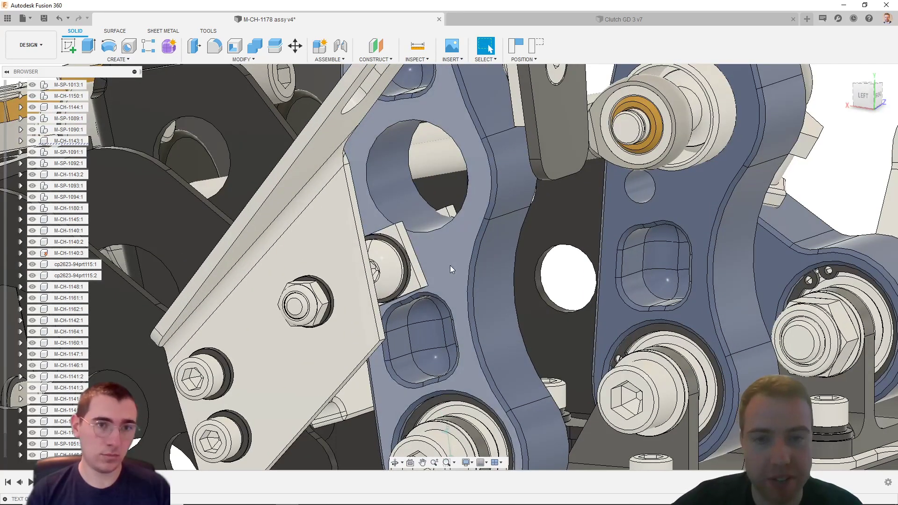
middle_click_drag(469, 276, 450, 266, "shift")
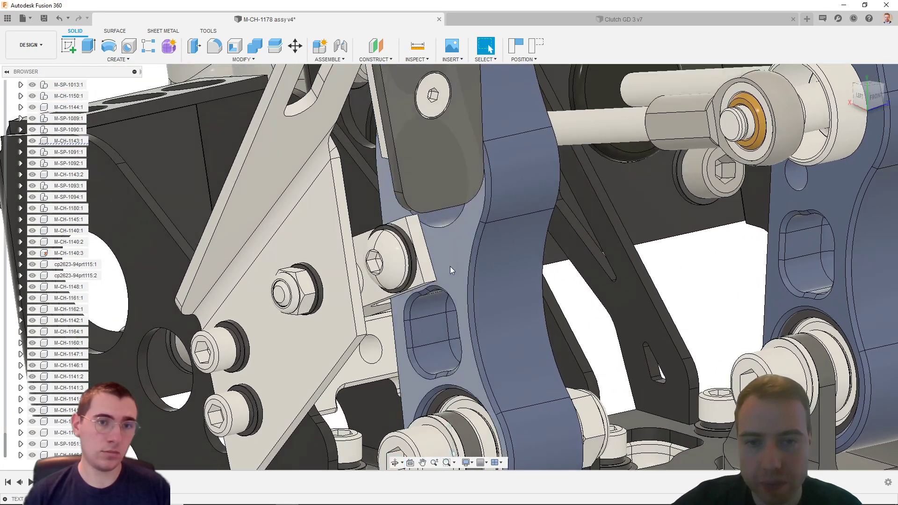
Temporarily hide the nearest pedal arm to examine its bracket, bolt and pivot hardware, and inspect the same area with the arm shown again.
left_click(450, 258)
key("v")
middle_click_drag(566, 283, 525, 282, "shift")
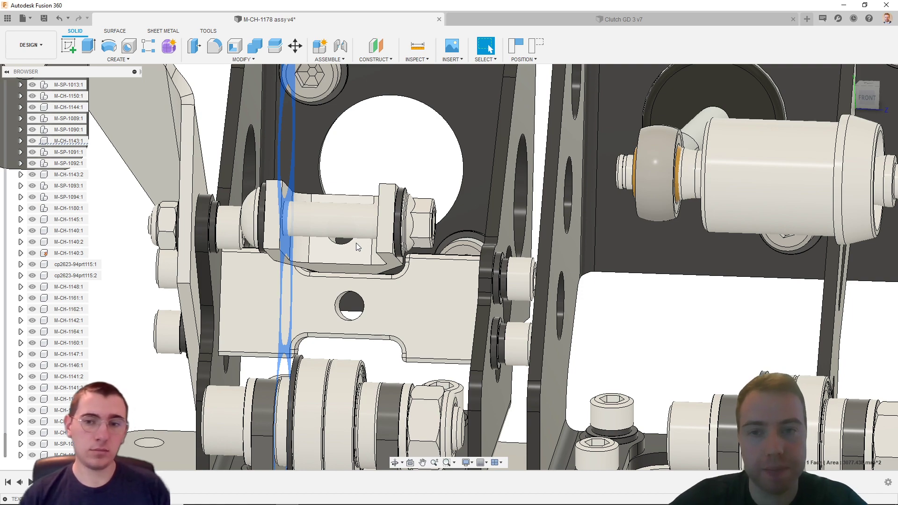
middle_click_drag(273, 277, 327, 136, "shift")
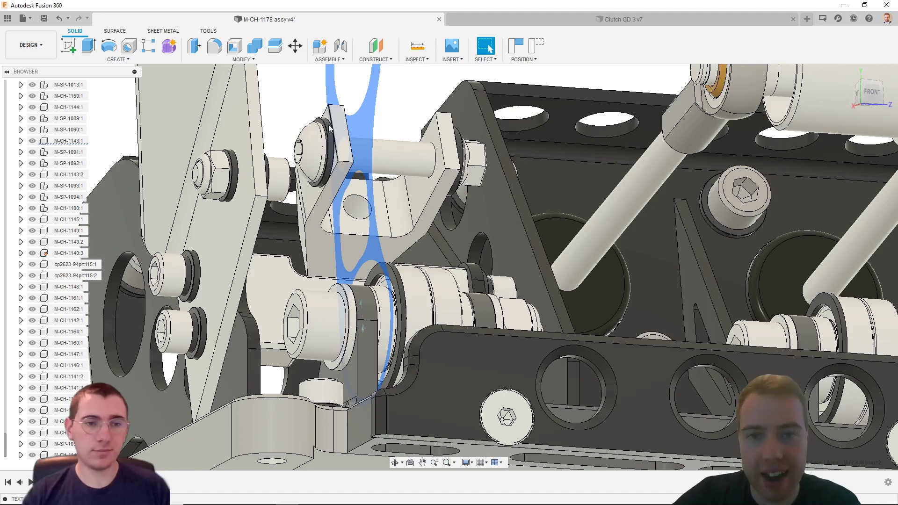
middle_click_drag(389, 151, 159, 265, "shift")
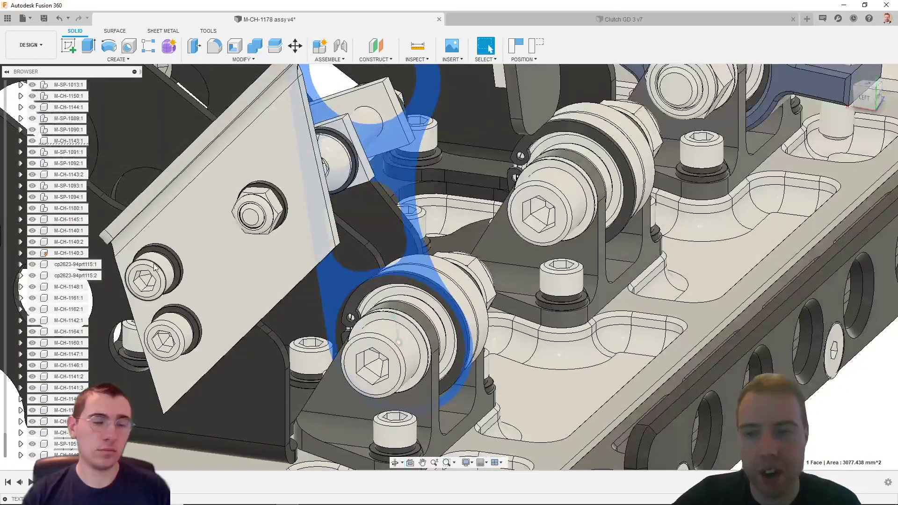
scroll(156, 267, "down", 5)
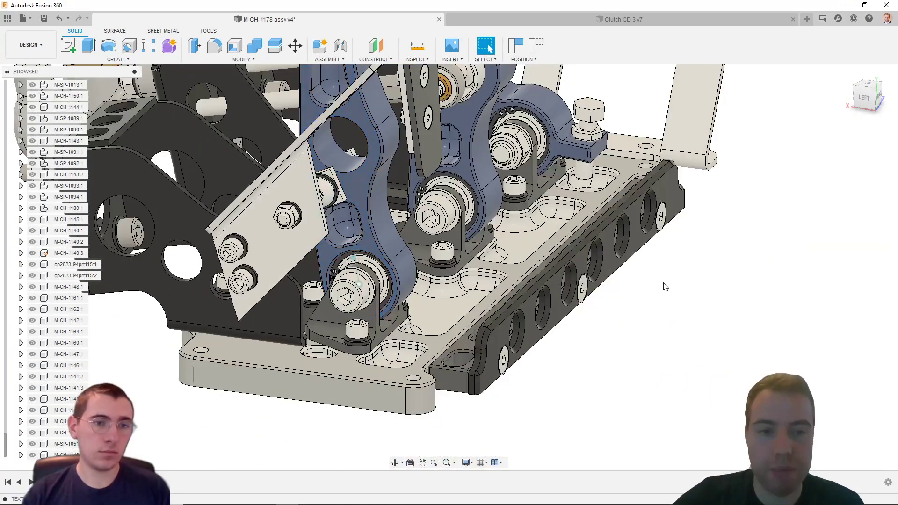
scroll(436, 231, "up", 3)
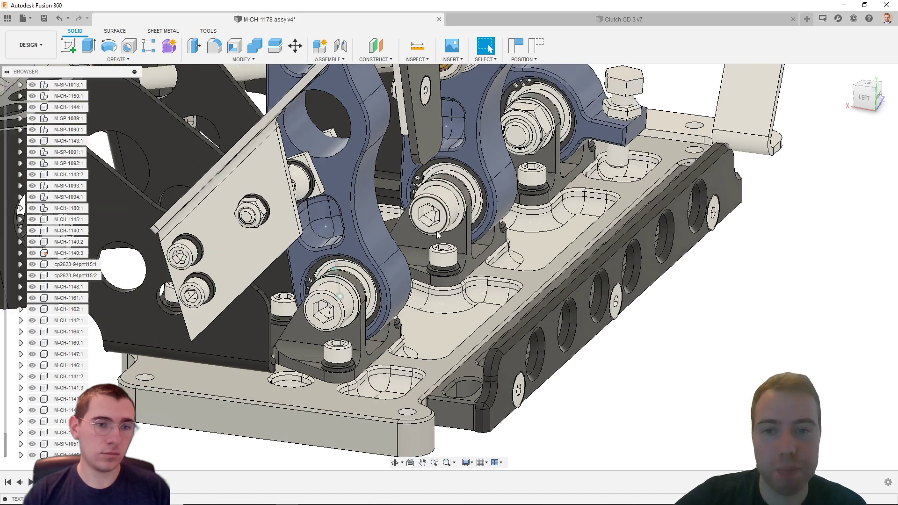
middle_click_drag(387, 220, 276, 152, "shift")
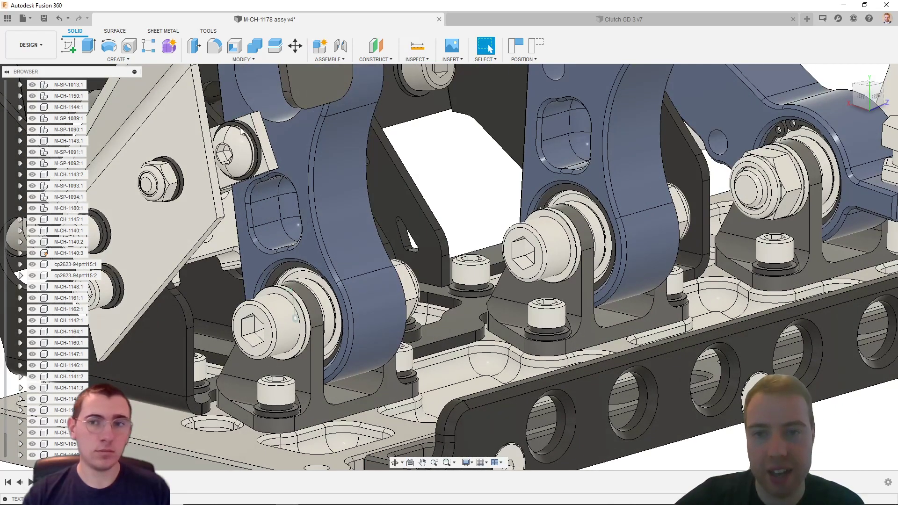
Return to the Generative Design workspace and open the generative model for editing, focused on the small sleeve and pivot ring.
scroll(244, 158, "down", 5)
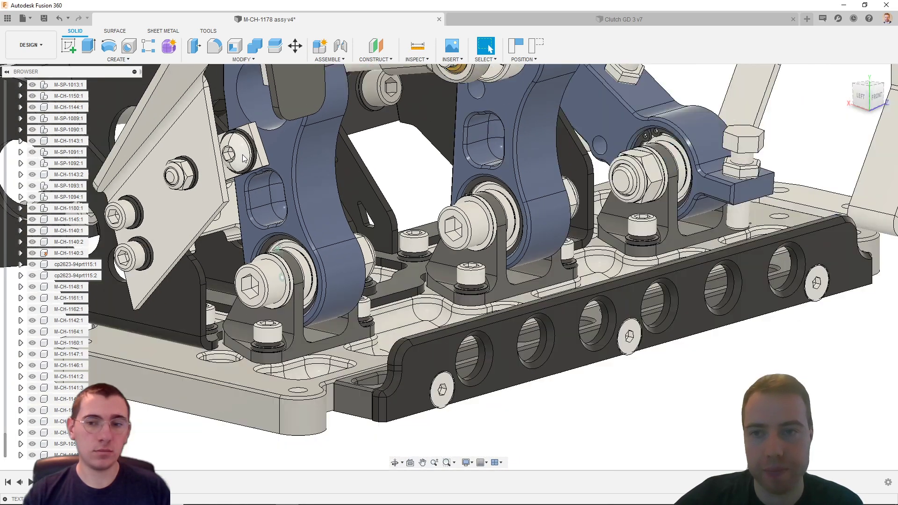
left_click(32, 45)
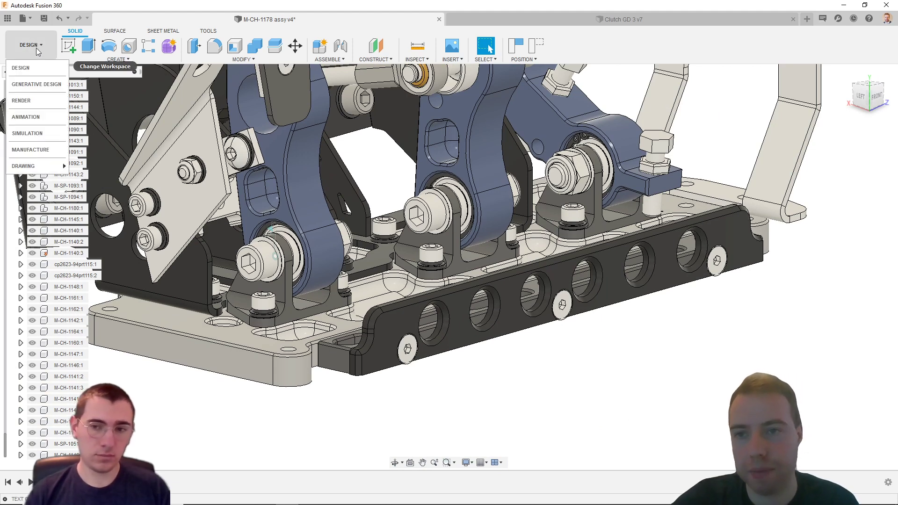
left_click(35, 85)
middle_click_drag(363, 268, 409, 250, "shift")
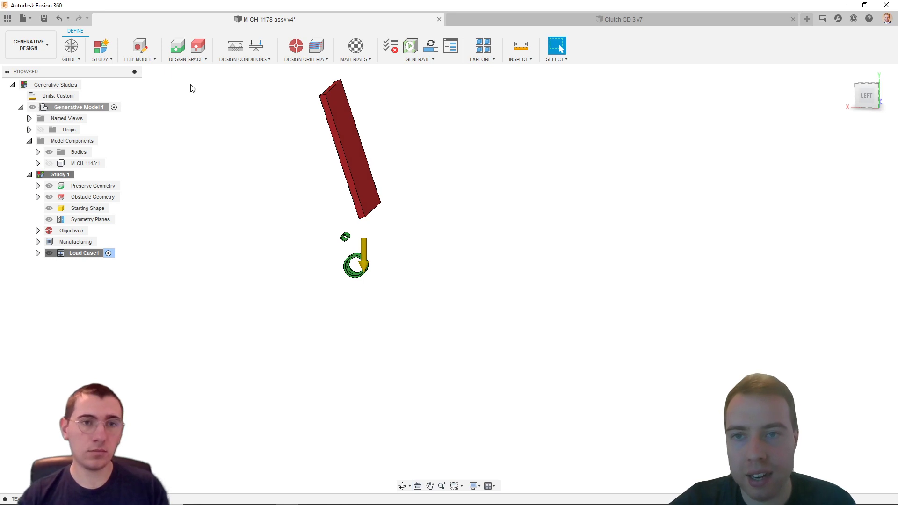
left_click(139, 46)
scroll(358, 246, "down", 1)
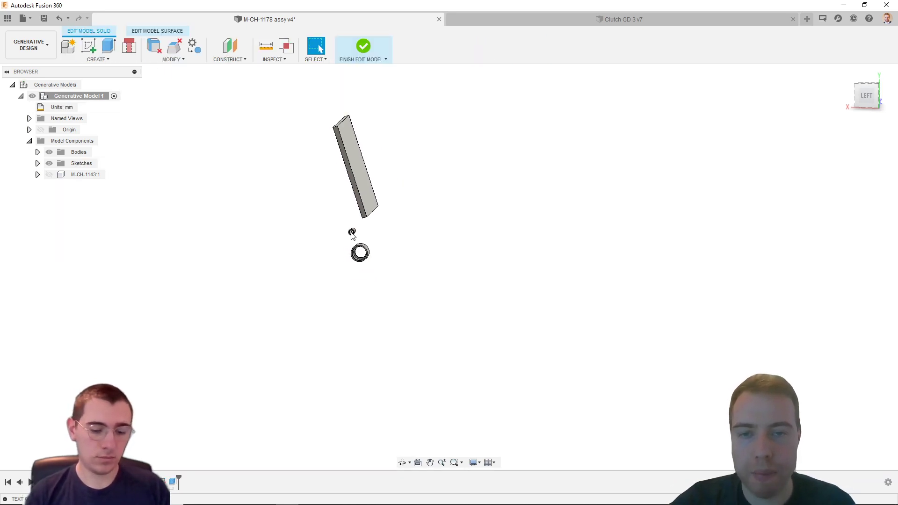
scroll(360, 235, "up", 4)
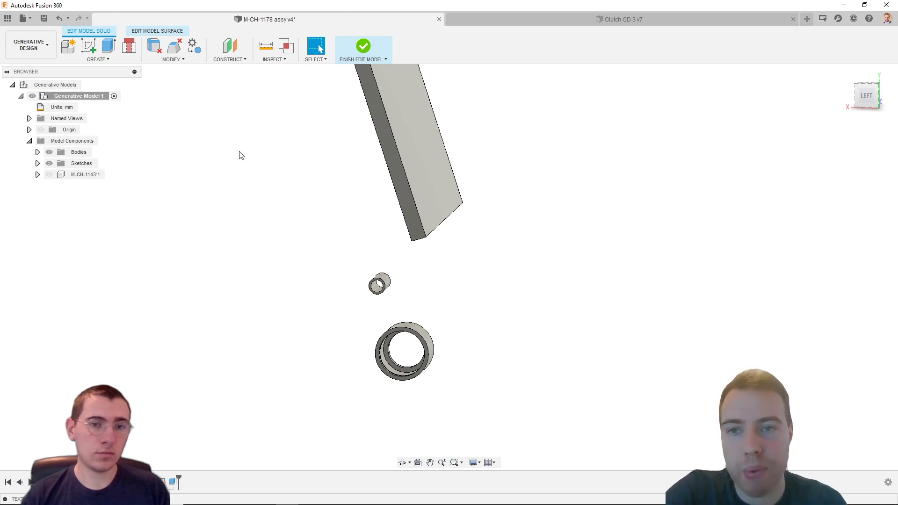
Start a connector obstacle through the small sleeve, with its shaft running from the bore edge at one end to the opposite end.
left_click(130, 47)
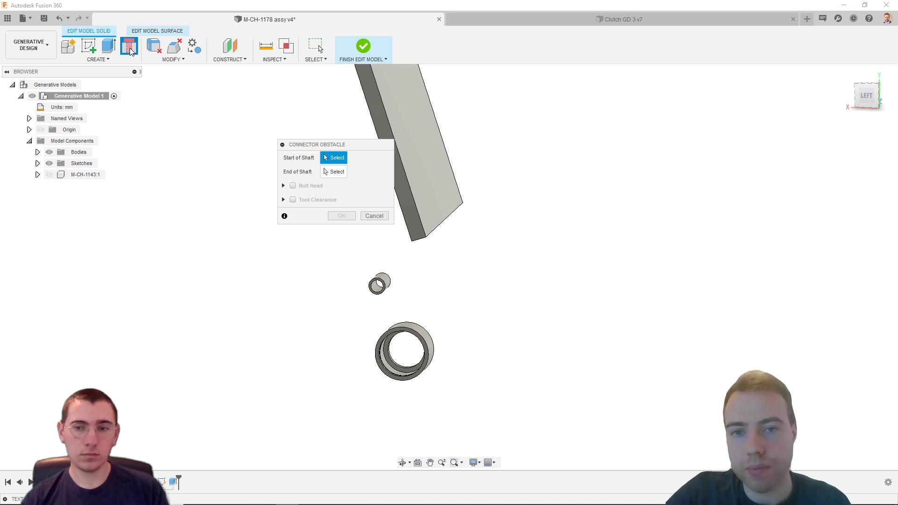
left_click_drag(381, 142, 570, 109)
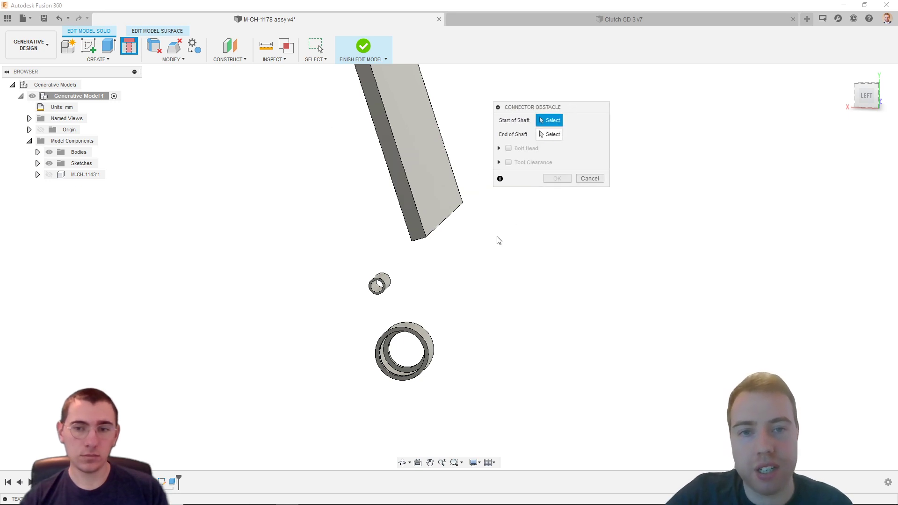
scroll(387, 307, "up", 5)
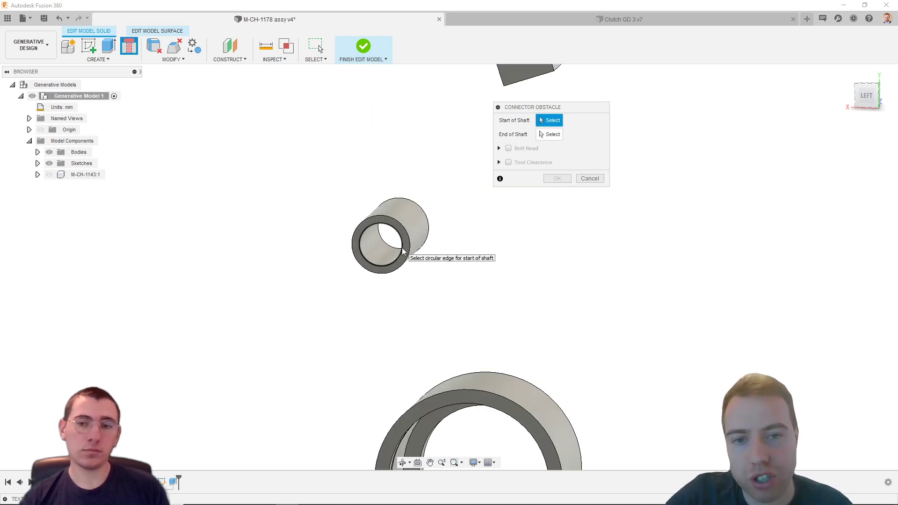
left_click(405, 251)
middle_click_drag(597, 281, 638, 208, "shift")
left_click(656, 214)
left_click_drag(580, 107, 229, 112)
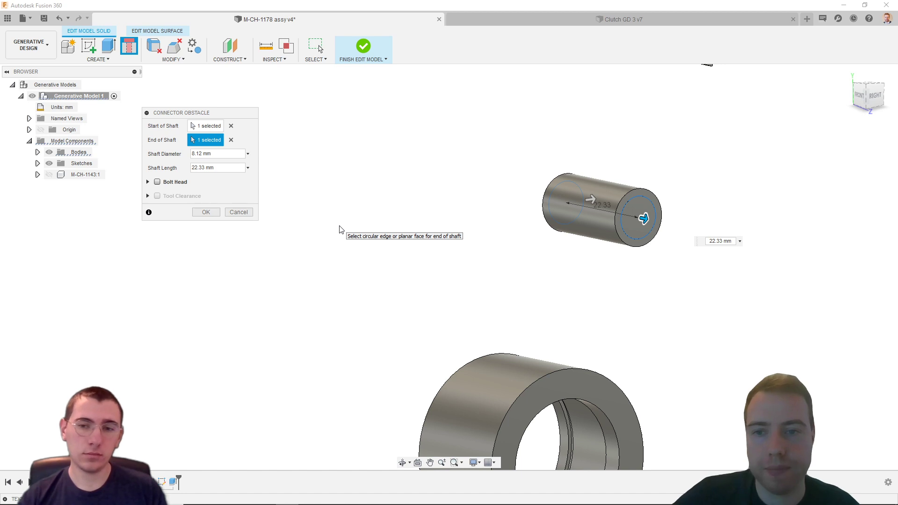
Add a bolt head to the sleeve's connector obstacle with a 25 mm head diameter and 35 mm head length.
left_click(157, 182)
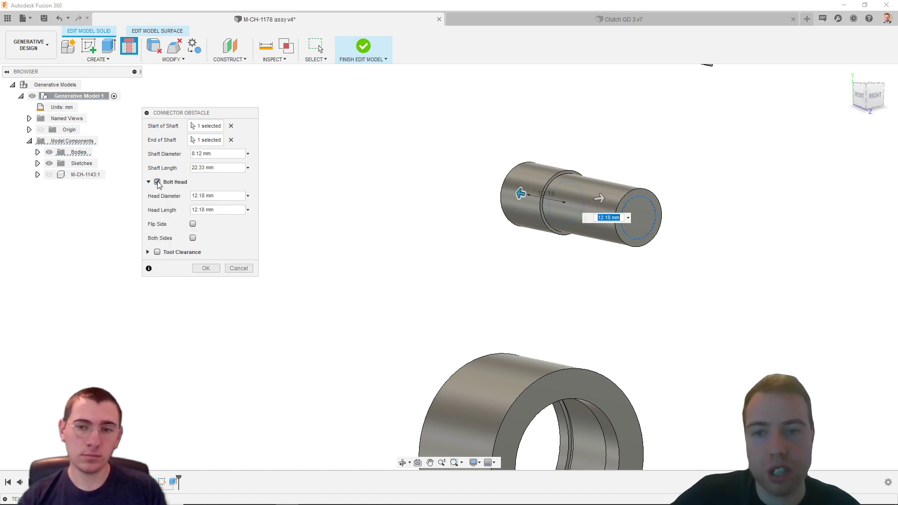
middle_click_drag(477, 341, 577, 296, "shift")
left_click_drag(356, 223, 309, 157)
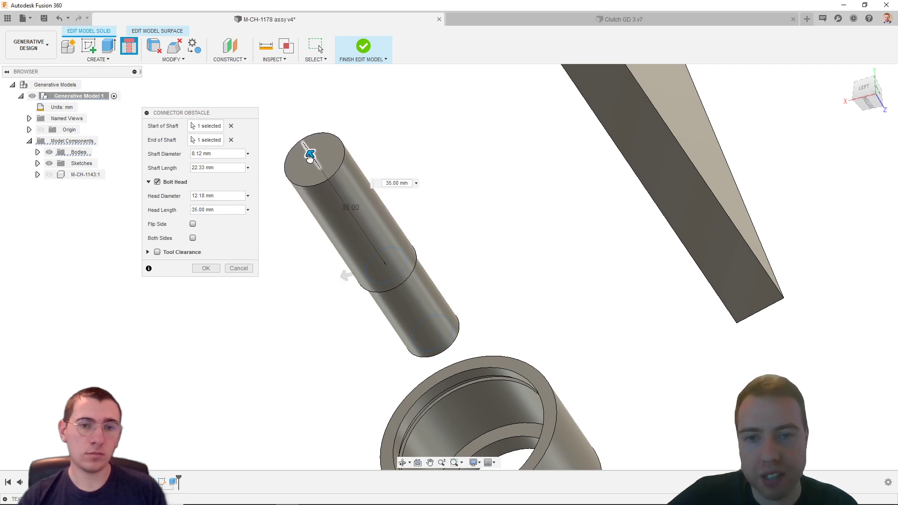
left_click_drag(346, 275, 322, 281)
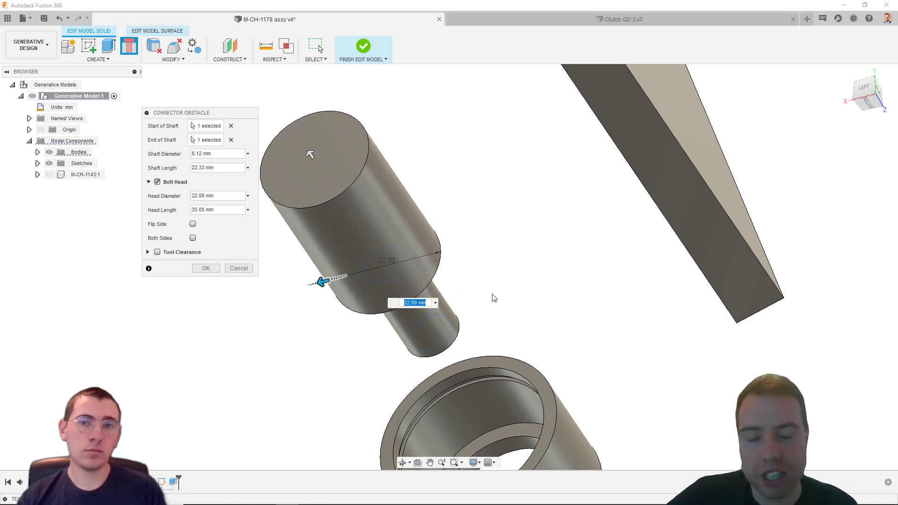
middle_click_drag(494, 298, 556, 281, "shift")
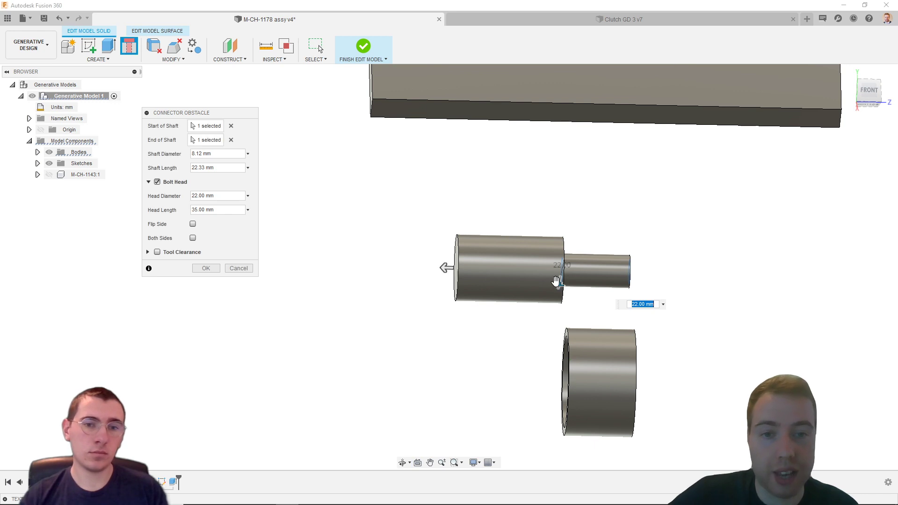
mouse_move(556, 280)
left_mouse_down()
mouse_move(559, 299)
mouse_move(558, 284)
left_mouse_up()
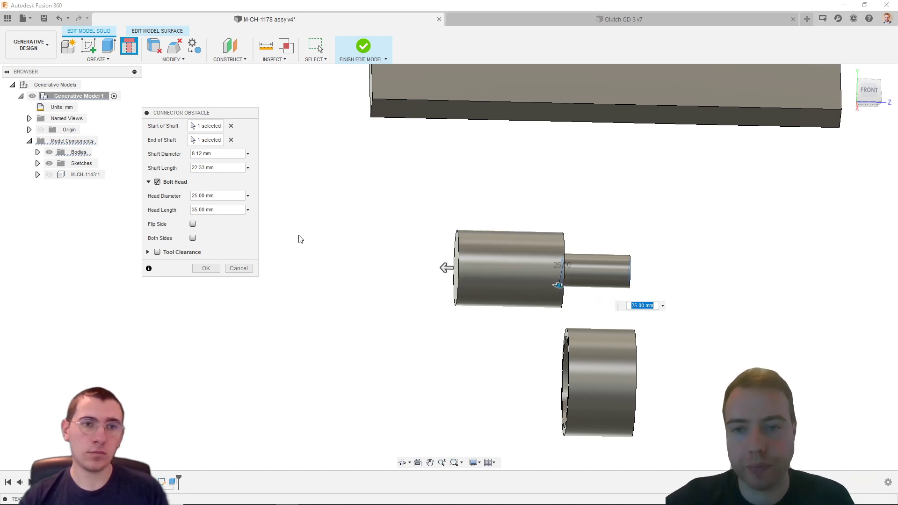
Apply the bolt head to both sides of the sleeve, set the head length to 30 mm and create the connector obstacle.
left_click(194, 238)
mouse_move(711, 302)
middle_mouse_down("shift")
mouse_move(674, 300)
mouse_move(715, 300)
middle_mouse_up("shift")
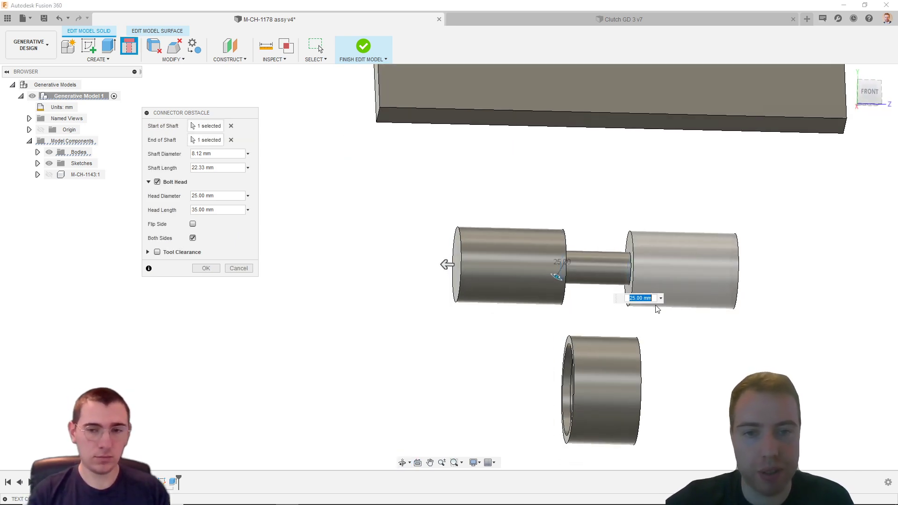
left_click_drag(454, 267, 469, 265)
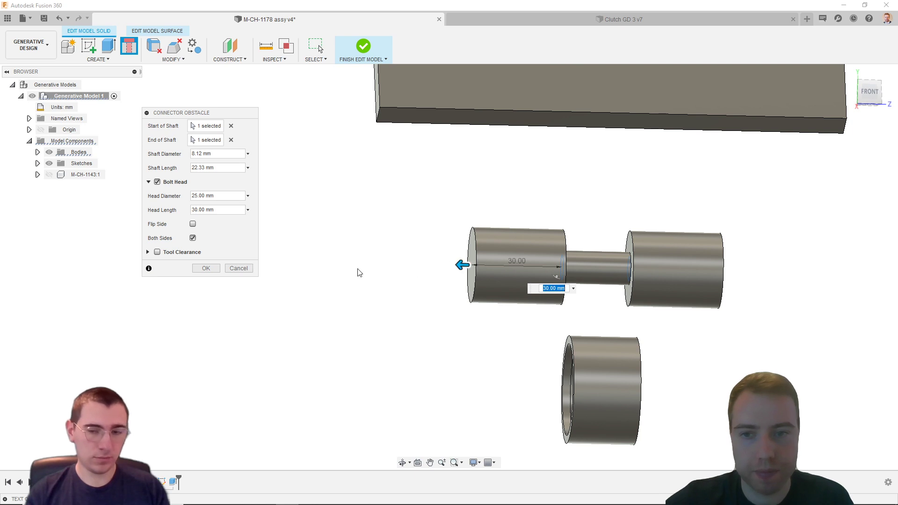
left_click(206, 268)
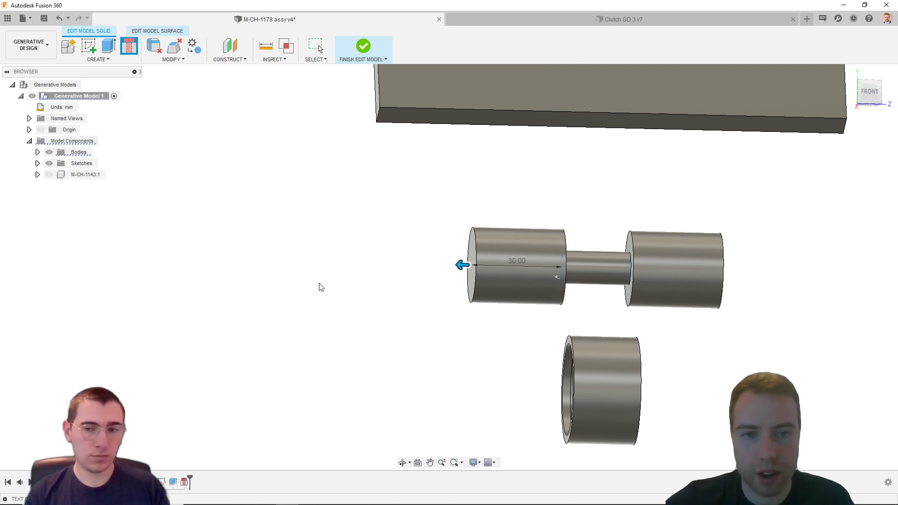
key("Escape")
scroll(323, 288, "down", 5)
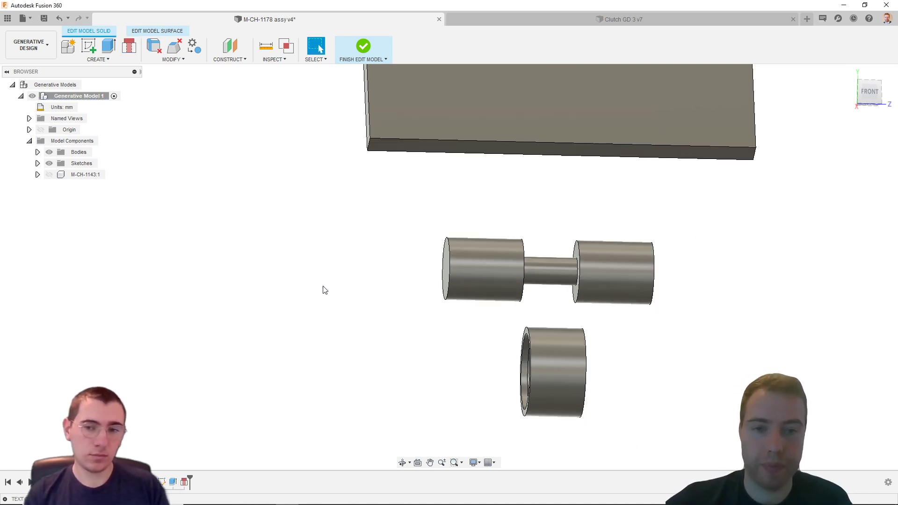
middle_click_drag(462, 325, 533, 308, "shift")
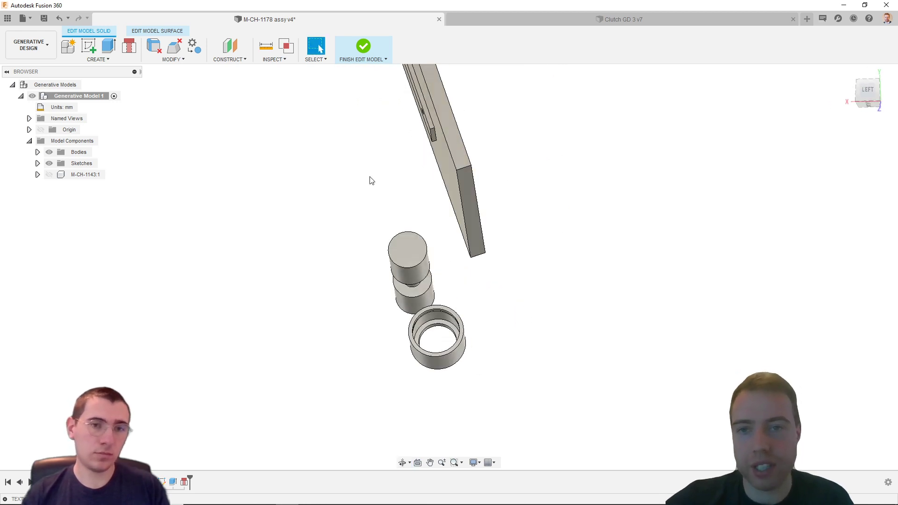
left_click(129, 45)
scroll(450, 318, "up", 5)
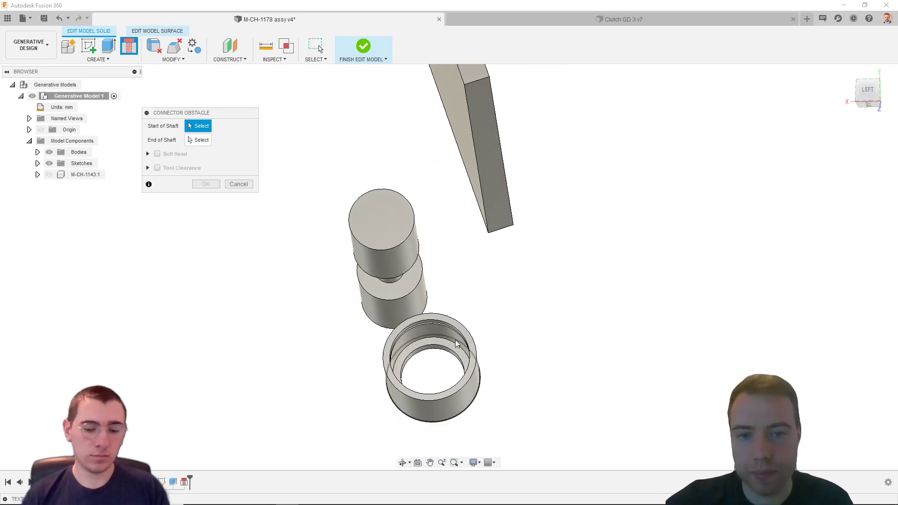
scroll(455, 343, "up", 2)
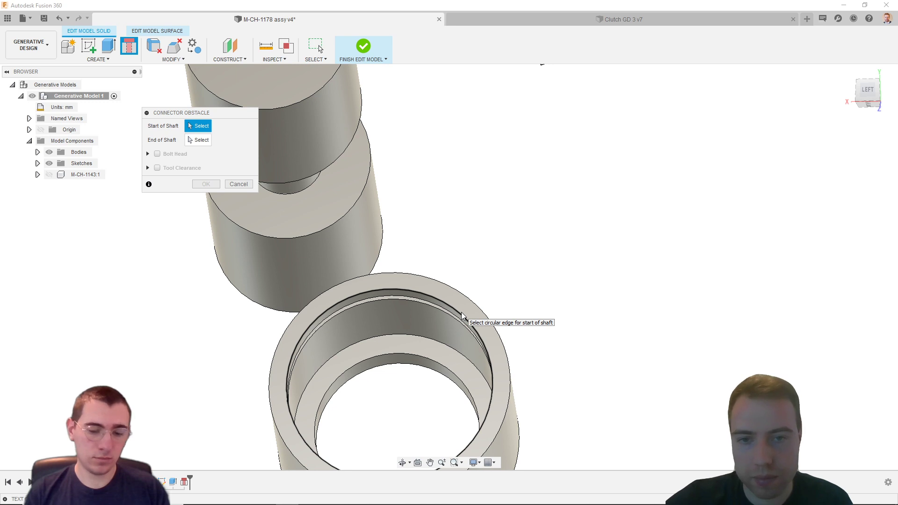
left_click(240, 184)
Delete the retaining-ring groove inside the pivot ring's bore.
scroll(253, 220, "down", 3)
middle_click_drag(380, 335, 371, 291, "shift")
scroll(374, 279, "up", 8)
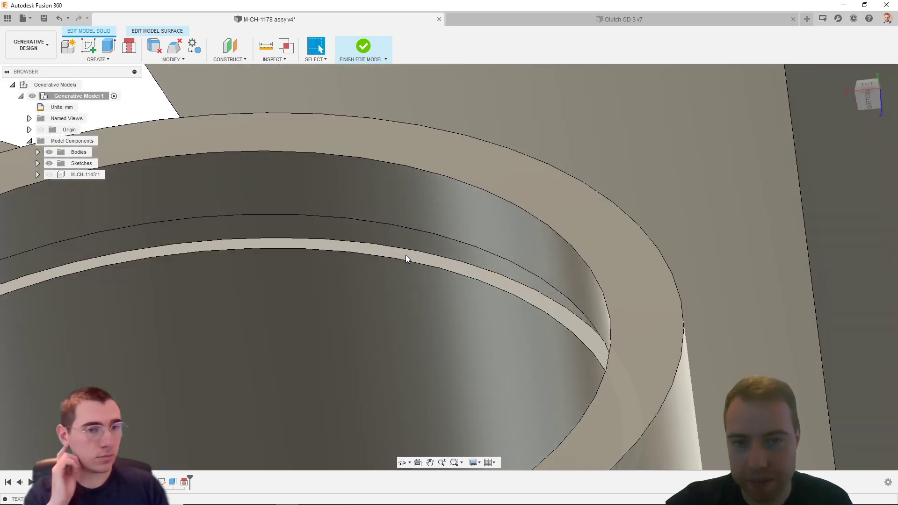
middle_click_drag(405, 256, 387, 184, "shift")
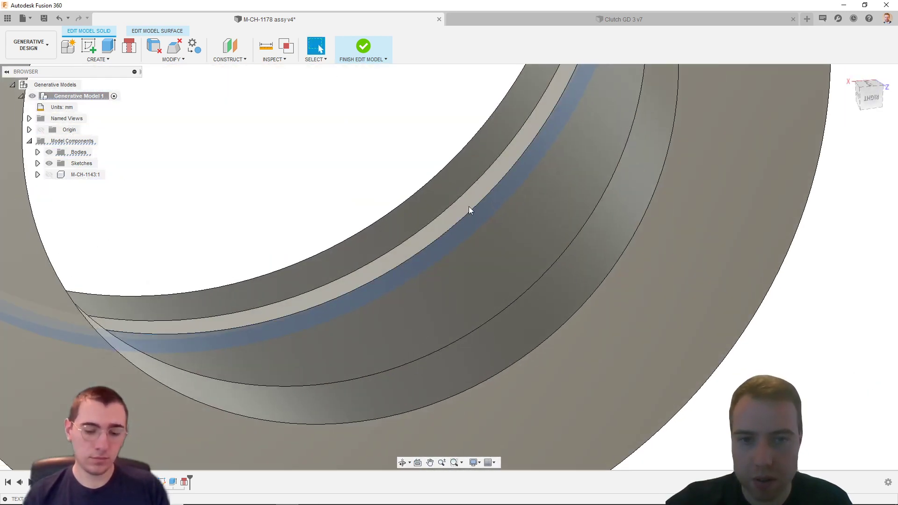
left_click(468, 207)
scroll(464, 265, "down", 5)
mouse_move(464, 264)
middle_mouse_down("shift")
mouse_move(445, 230)
mouse_move(475, 171)
mouse_move(456, 256)
middle_mouse_up("shift")
scroll(457, 210, "down", 6)
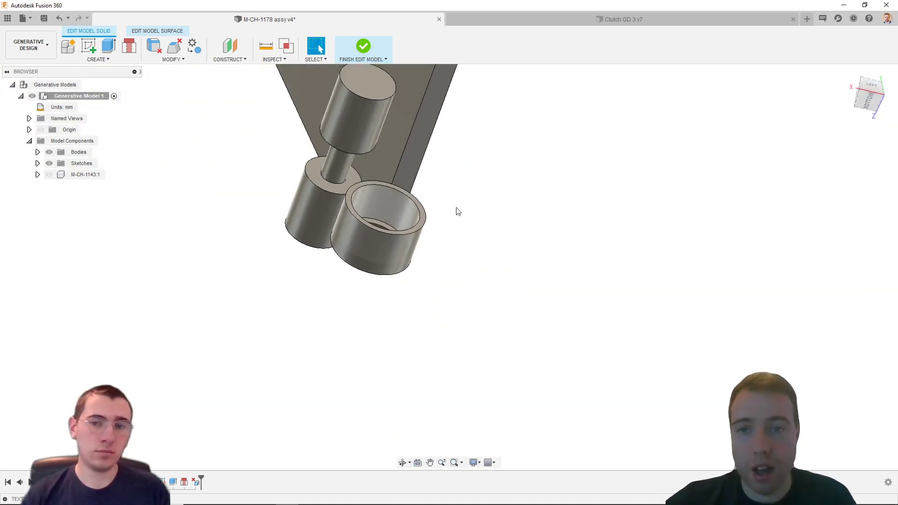
scroll(448, 142, "up", 2)
Start a connector obstacle through the pivot ring, with its shaft running from the large bore edge to the opposite end.
left_click(129, 46)
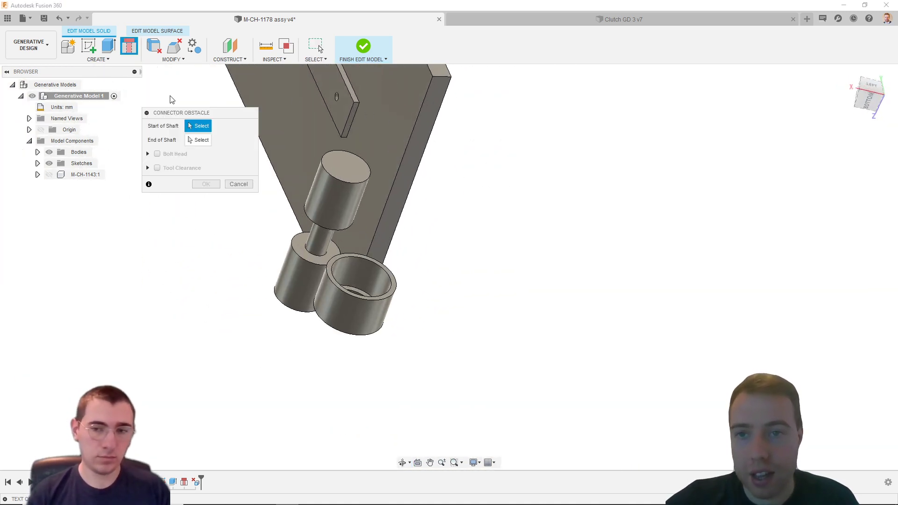
scroll(363, 239, "up", 3)
left_click(399, 297)
middle_click_drag(497, 332, 493, 255, "shift")
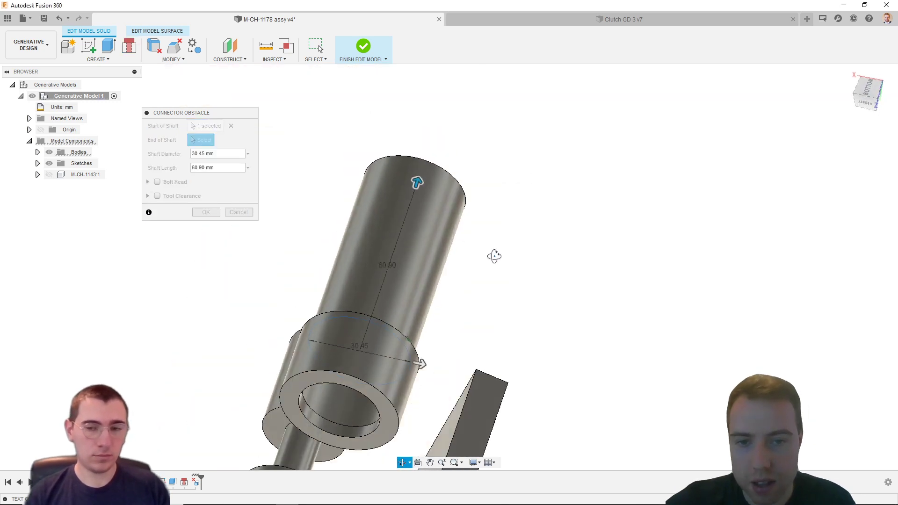
left_click(381, 403)
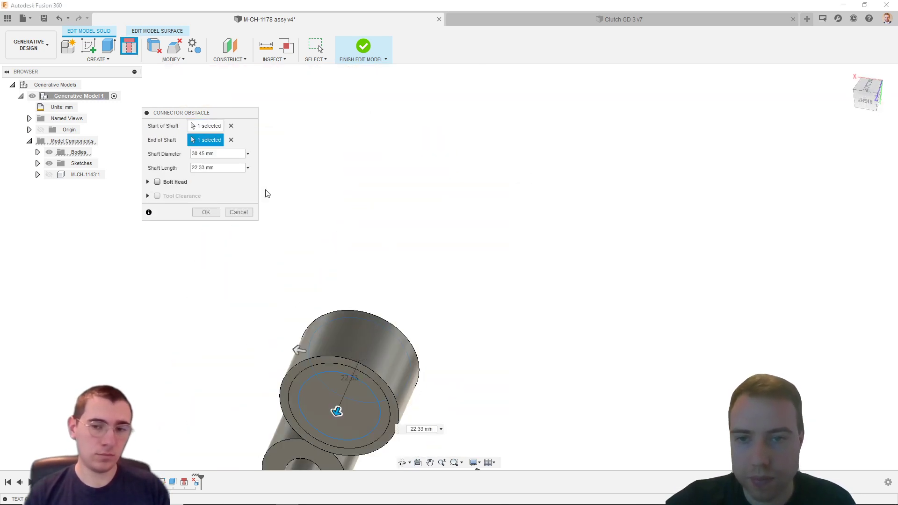
Add bolt heads 40 mm in diameter and 25 mm long on both sides of the pivot ring and create the connector obstacle.
middle_click_drag(365, 238, 427, 196, "shift")
left_click_drag(423, 197, 377, 215)
mouse_move(290, 183)
left_mouse_down()
mouse_move(294, 196)
mouse_move(294, 184)
left_mouse_up()
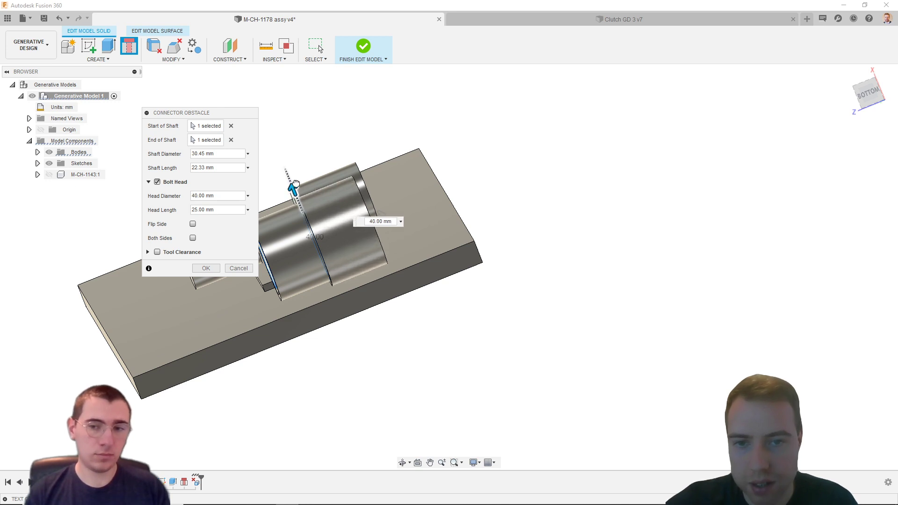
scroll(517, 250, "down", 4)
left_click(192, 237)
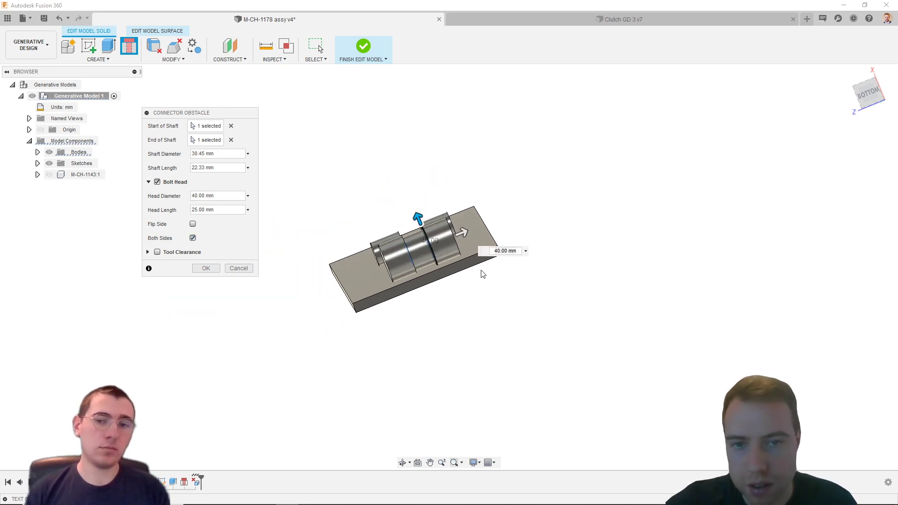
left_click(206, 268)
middle_click_drag(535, 320, 525, 338, "shift")
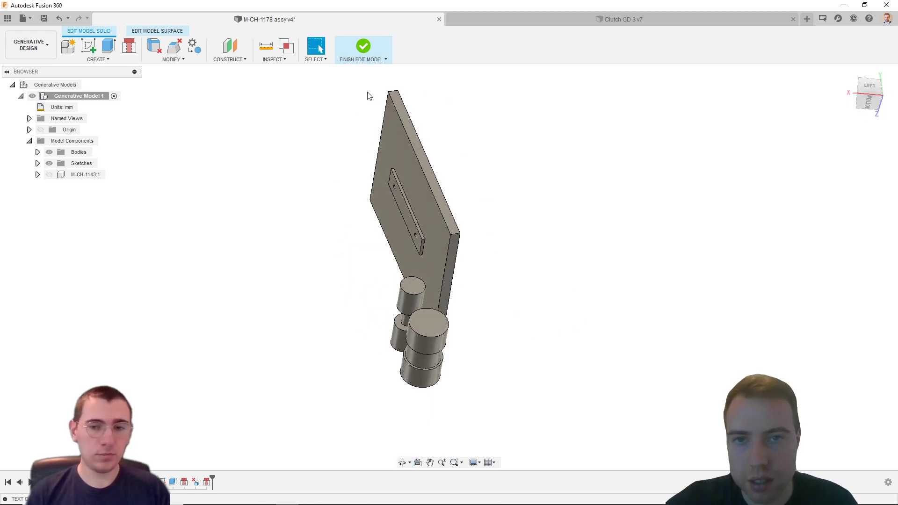
Delete the two small holes from the narrow pad plate in front of the obstacle slab.
scroll(421, 233, "up", 10)
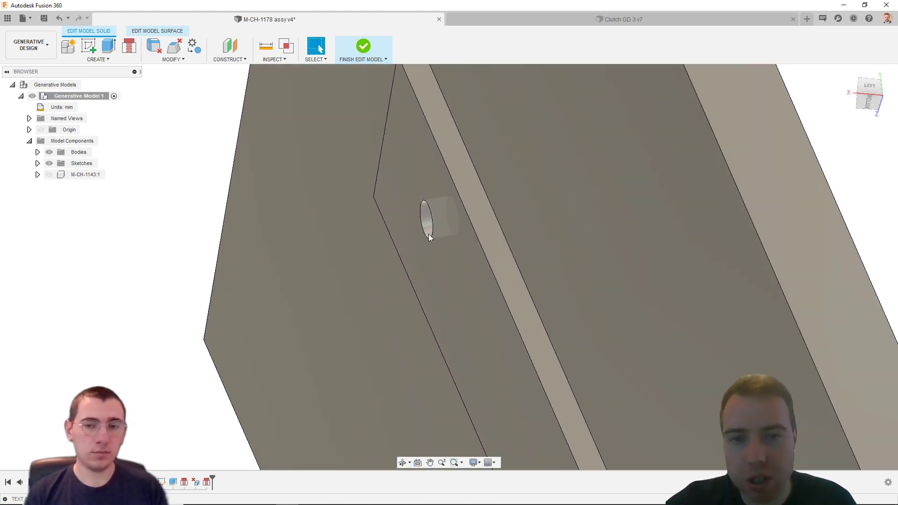
middle_click_drag(429, 238, 452, 235, "shift")
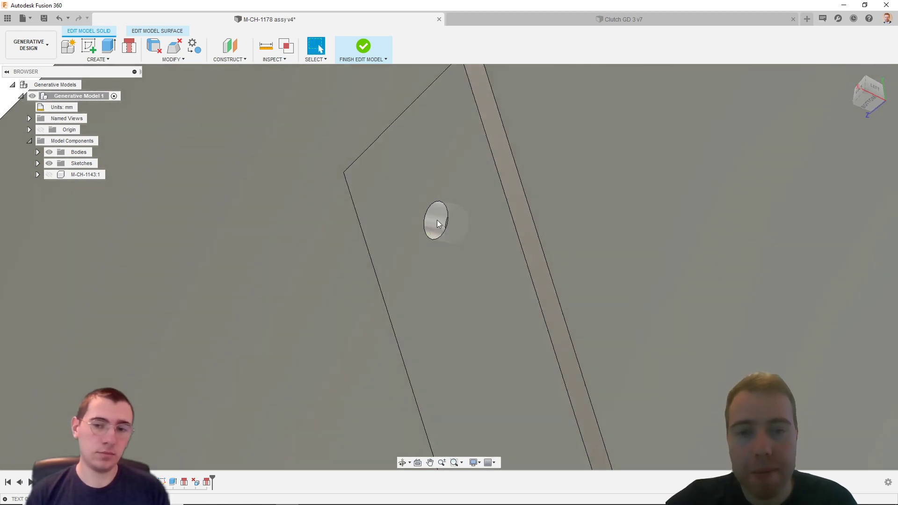
left_click(437, 223)
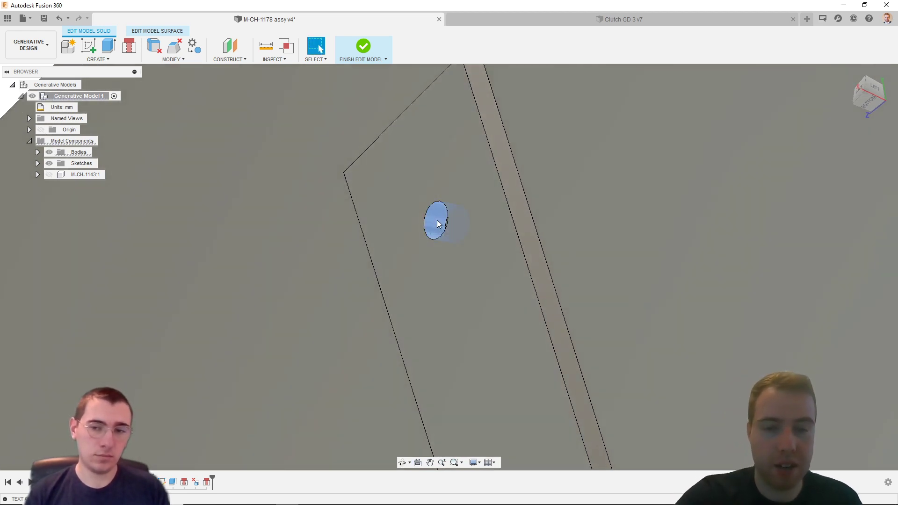
key("Delete")
scroll(436, 219, "down", 6)
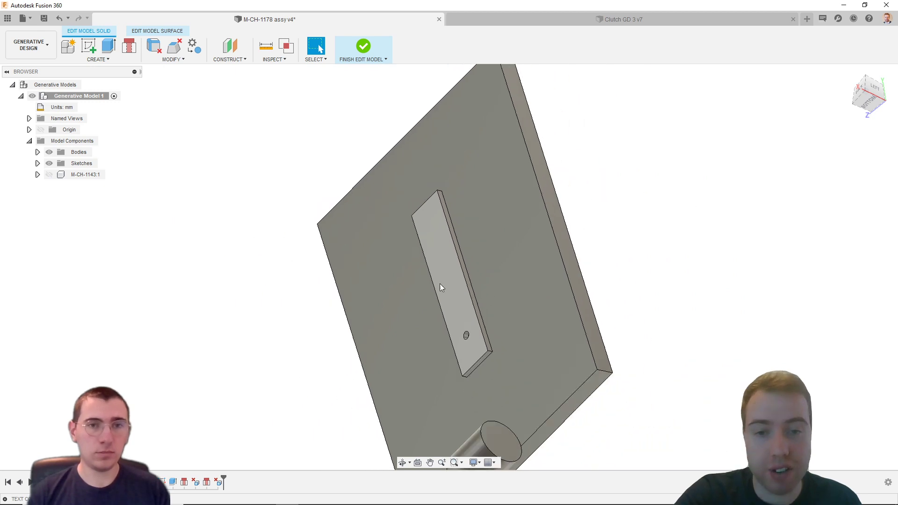
scroll(460, 329, "up", 3)
scroll(472, 341, "up", 2)
left_click(471, 322)
key("Delete")
scroll(431, 304, "down", 4)
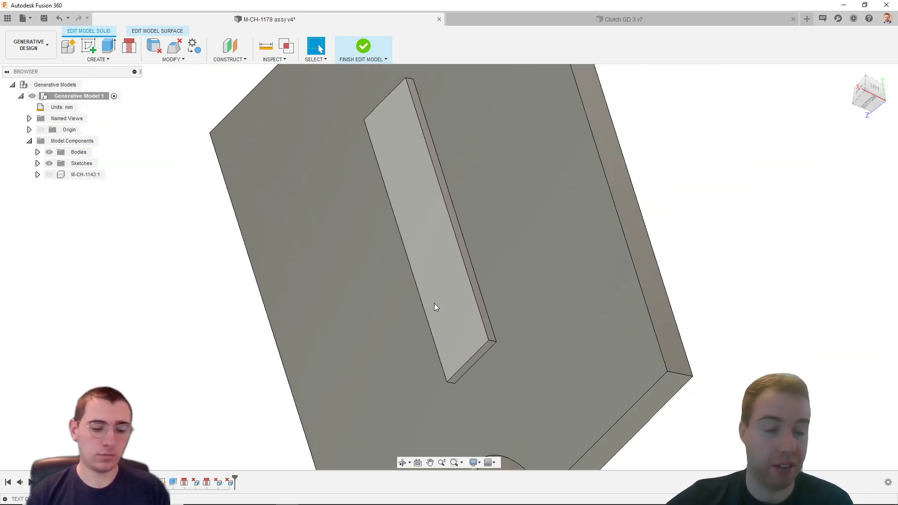
Finish editing the generative model and inspect the preserve and obstacle bodies in the study.
scroll(436, 309, "down", 6)
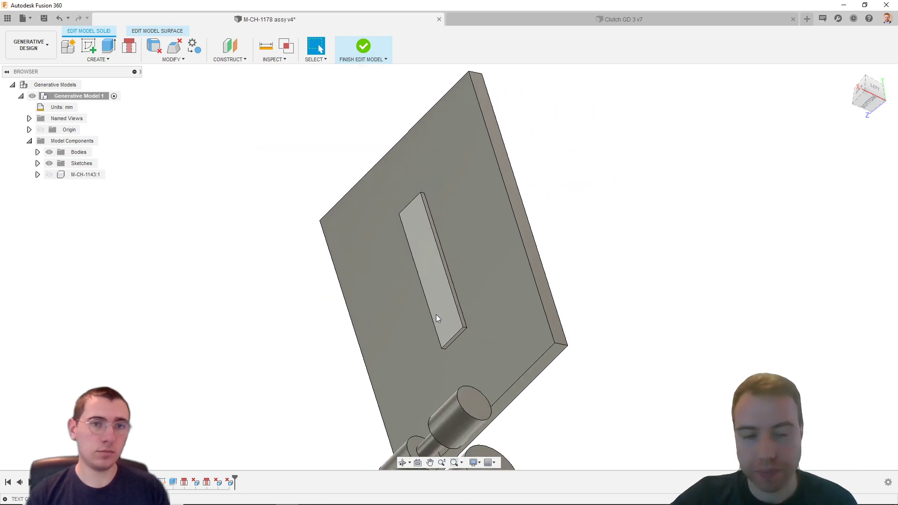
middle_click_drag(511, 329, 495, 343, "shift")
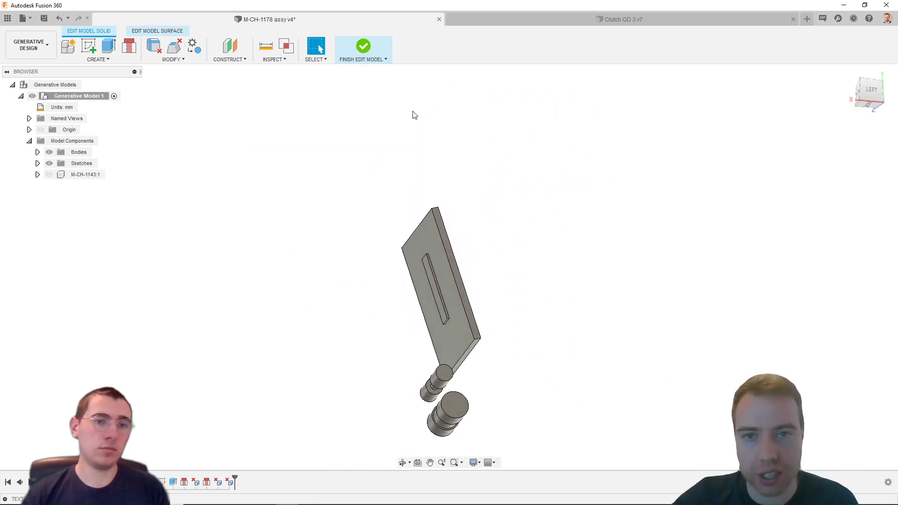
left_click(362, 46)
middle_click_drag(393, 229, 511, 298, "shift")
scroll(411, 321, "up", 4)
mouse_move(463, 327)
middle_mouse_down("shift")
mouse_move(525, 316)
mouse_move(479, 328)
middle_mouse_up("shift")
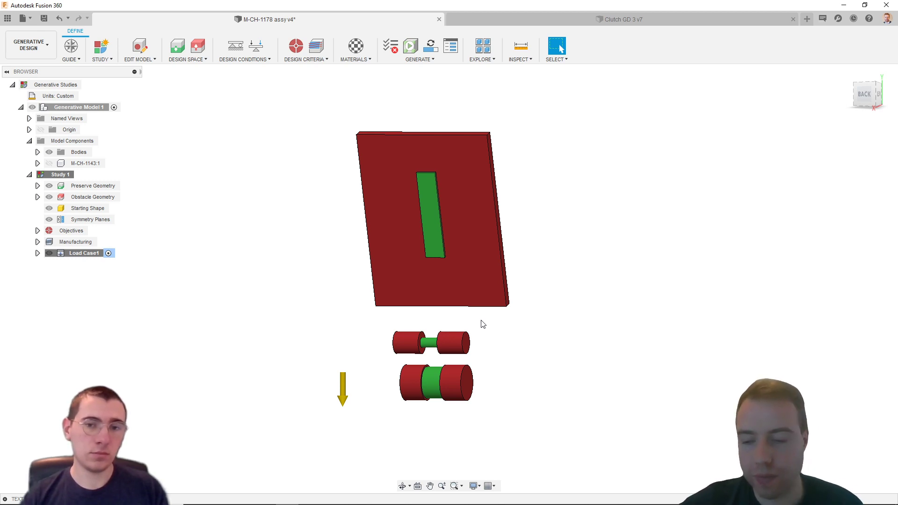
middle_click_drag(559, 341, 383, 201, "shift")
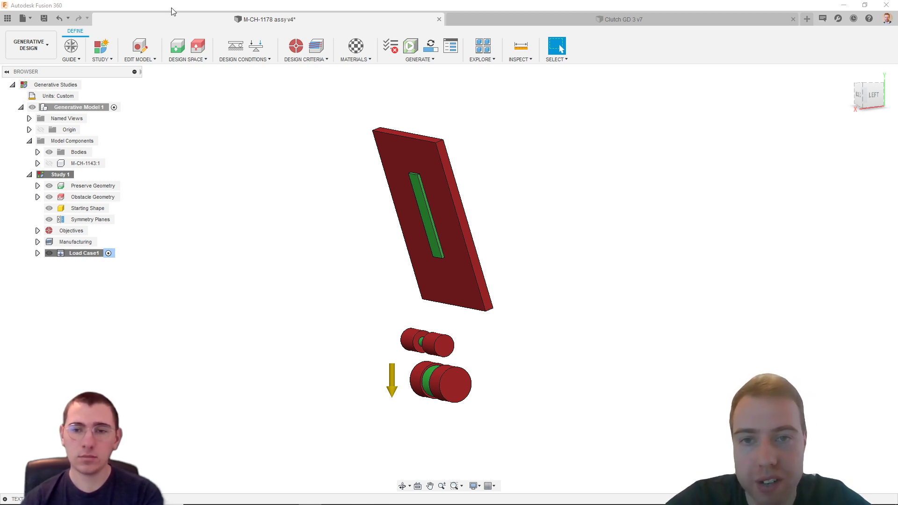
Try the Maximize Stiffness objective with a global displacement limit in the study's objectives and limits, and discard the changes.
left_click(296, 45)
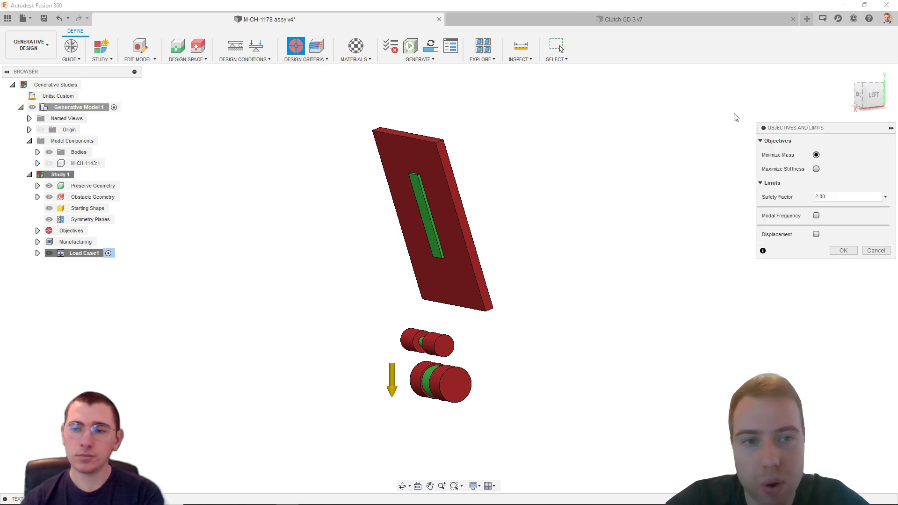
left_click_drag(818, 130, 664, 97)
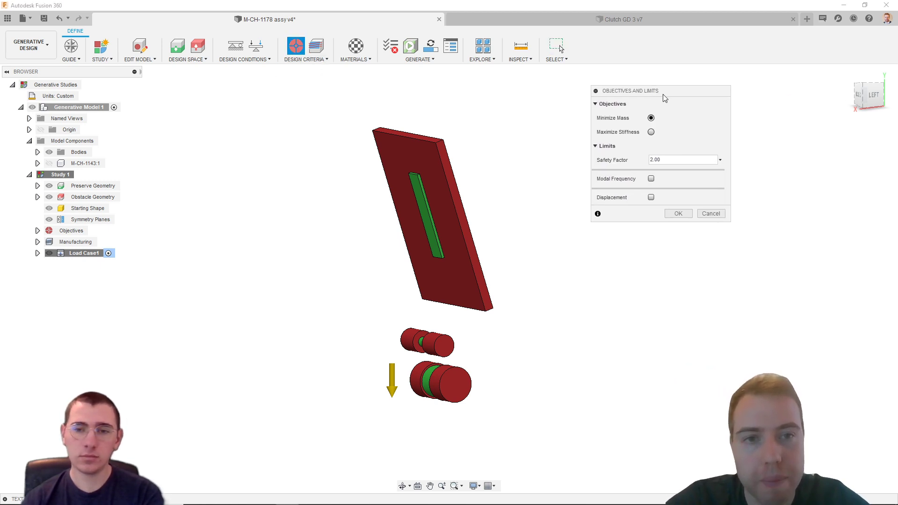
left_click(650, 131)
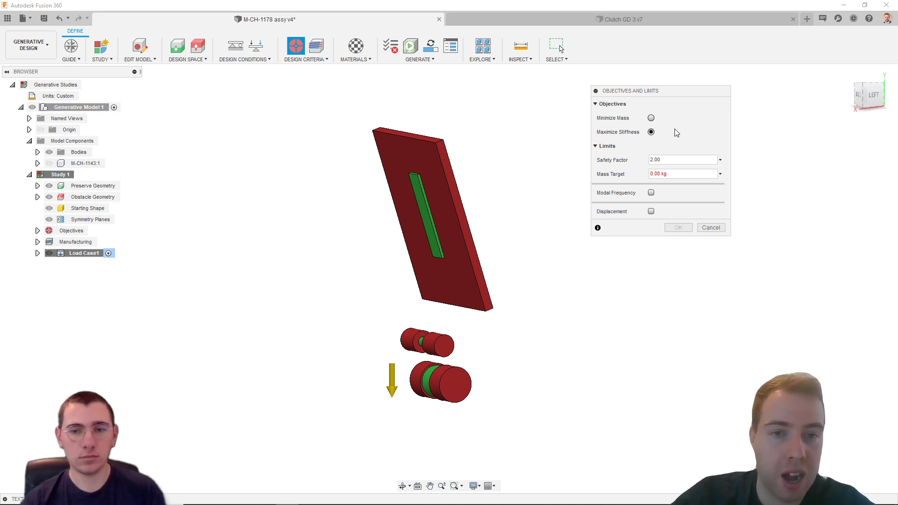
left_click(651, 212)
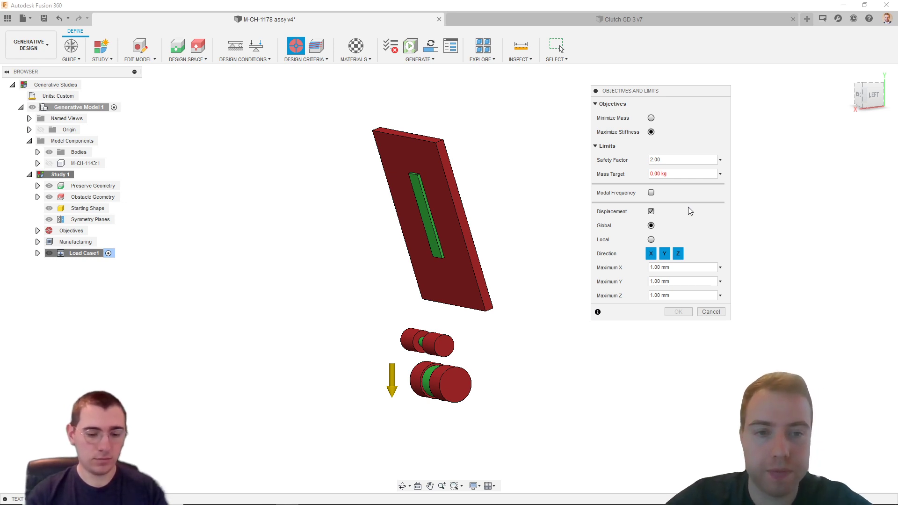
left_click(710, 312)
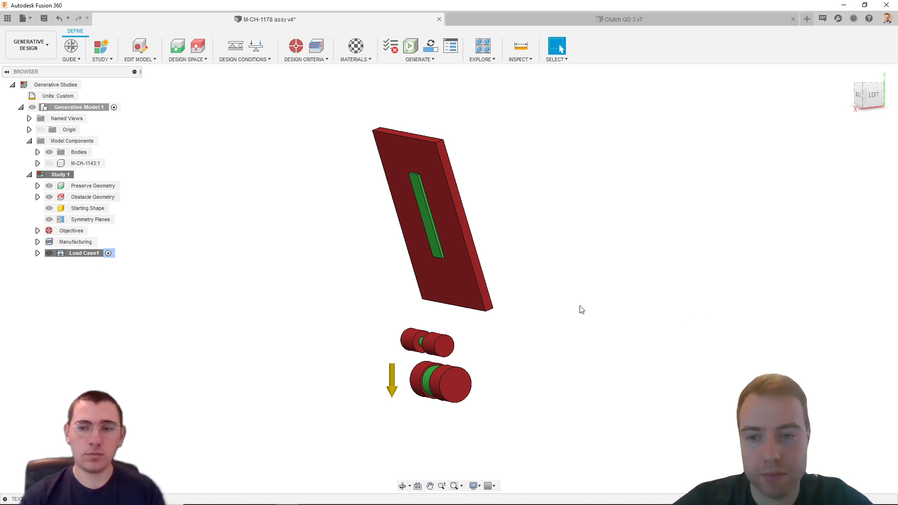
Switch to the Design workspace to view the full pedal assembly, and return to Generative Design.
middle_click_drag(563, 275, 512, 290, "shift")
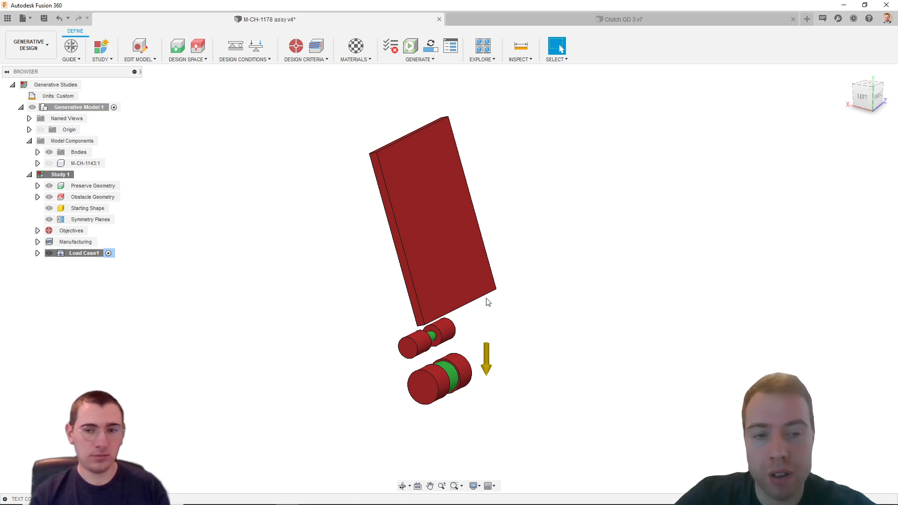
left_click(32, 45)
left_click(33, 68)
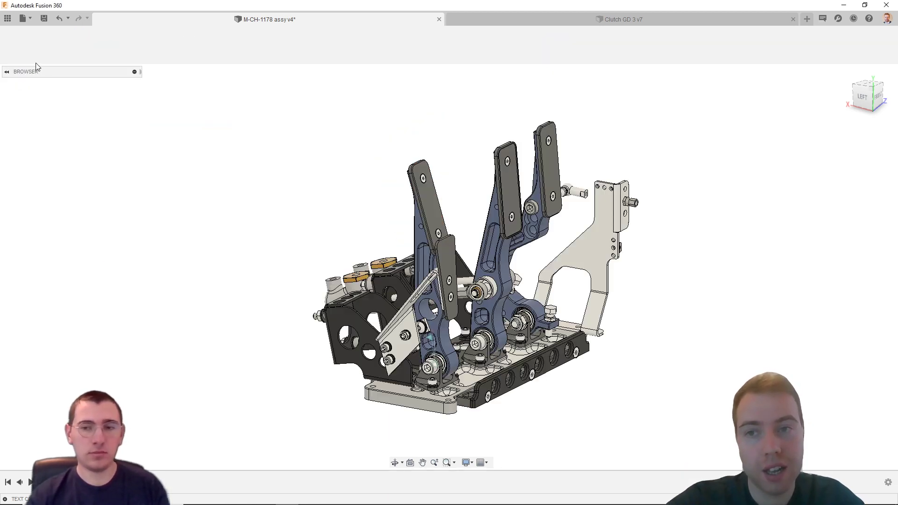
left_click(31, 45)
left_click(42, 83)
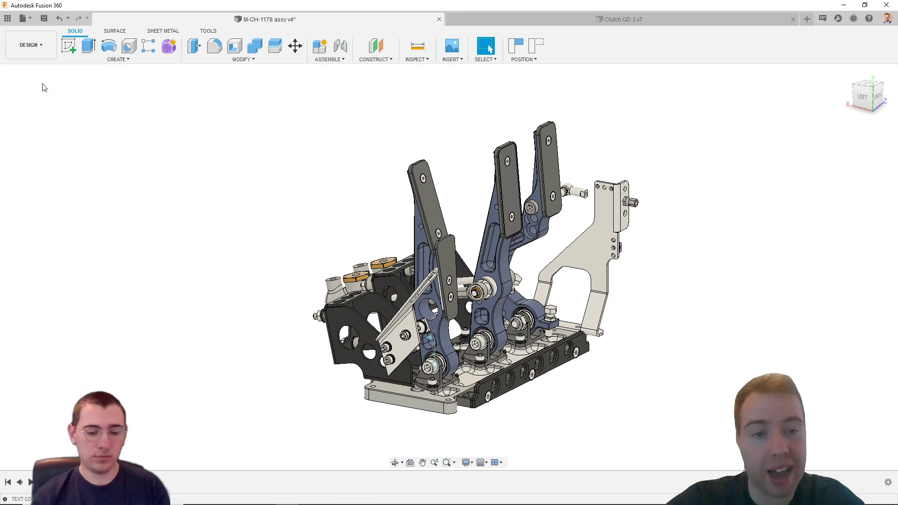
left_click(42, 46)
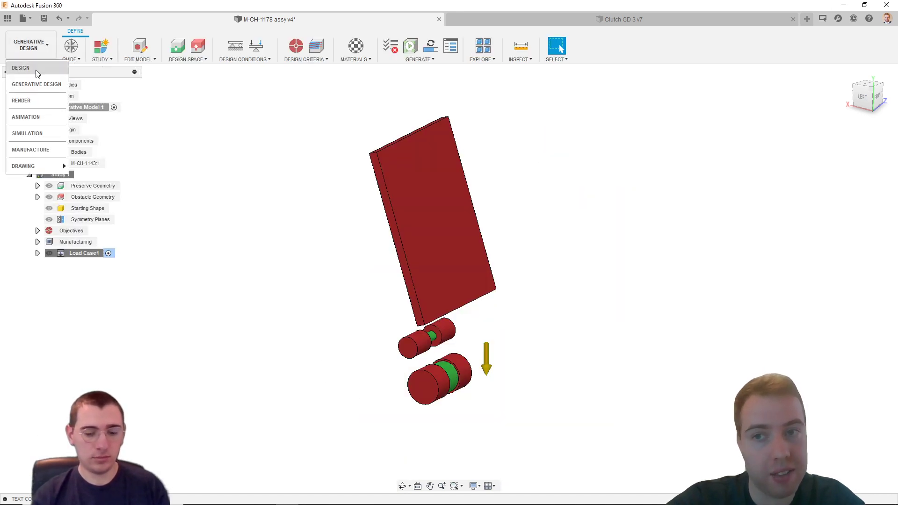
left_click(37, 85)
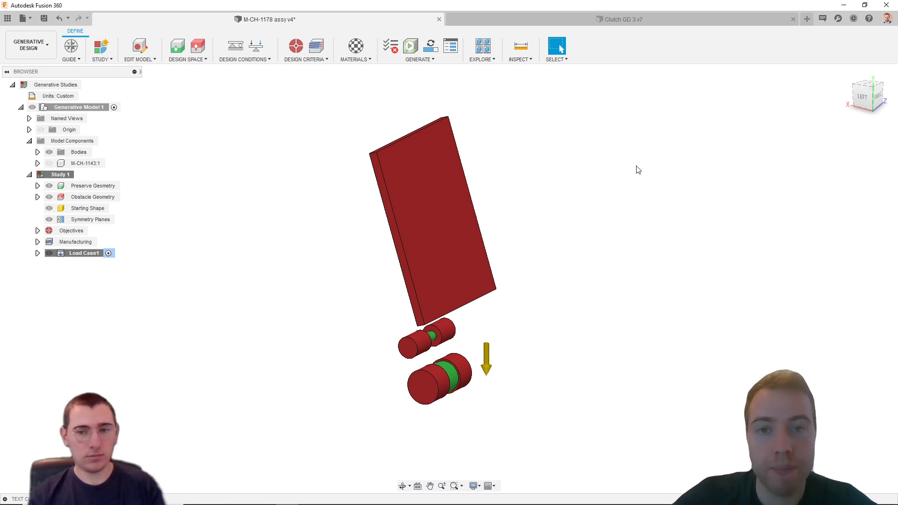
Check whether Study 1 is ready to generate outcomes and close the Generate dialog.
left_click(428, 61)
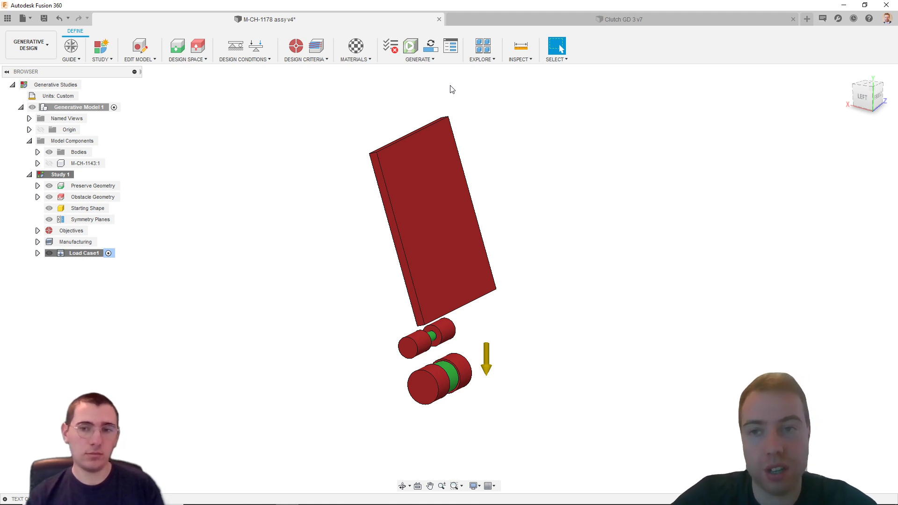
left_click(431, 46)
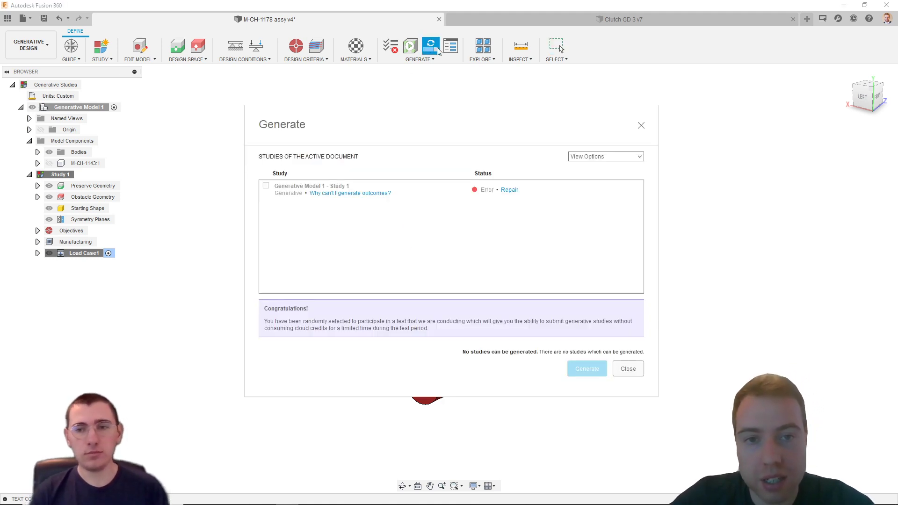
left_click(641, 125)
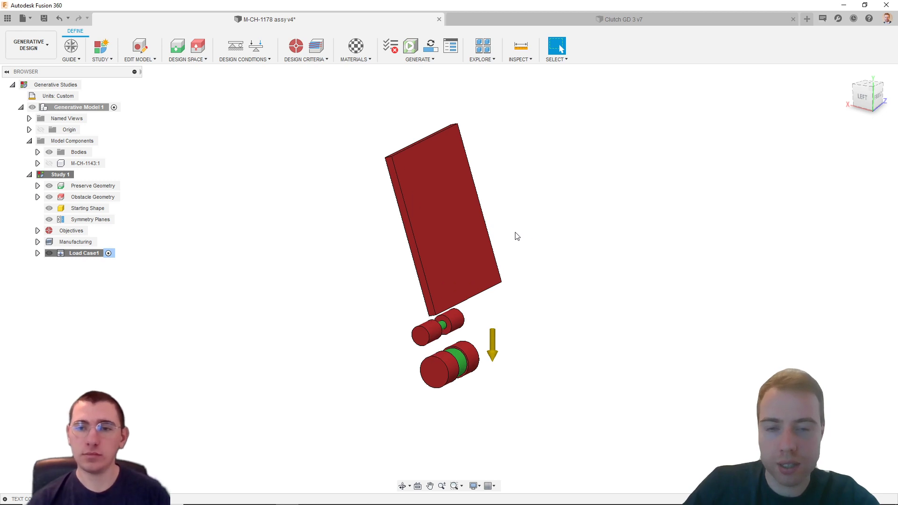
Try a slightly finer synthesis resolution in the study settings and discard it.
middle_click_drag(513, 246, 558, 234, "shift")
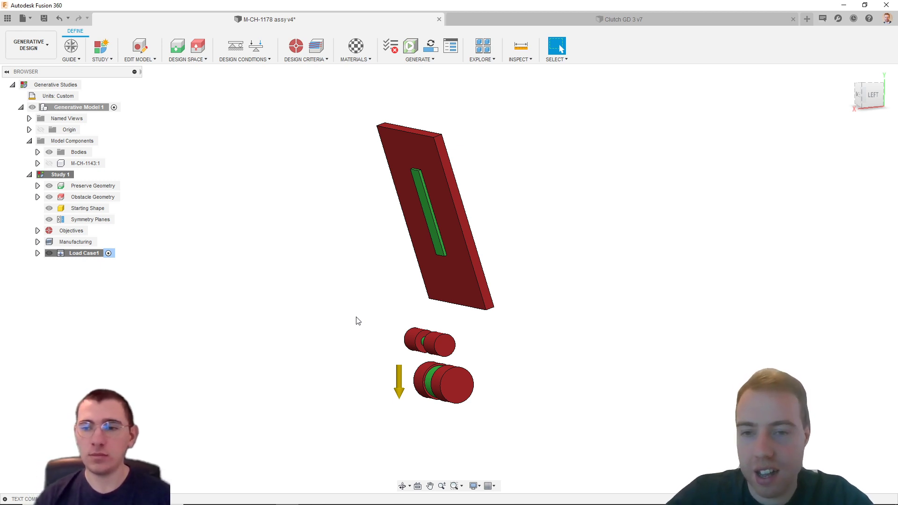
middle_click_drag(358, 321, 385, 322, "shift")
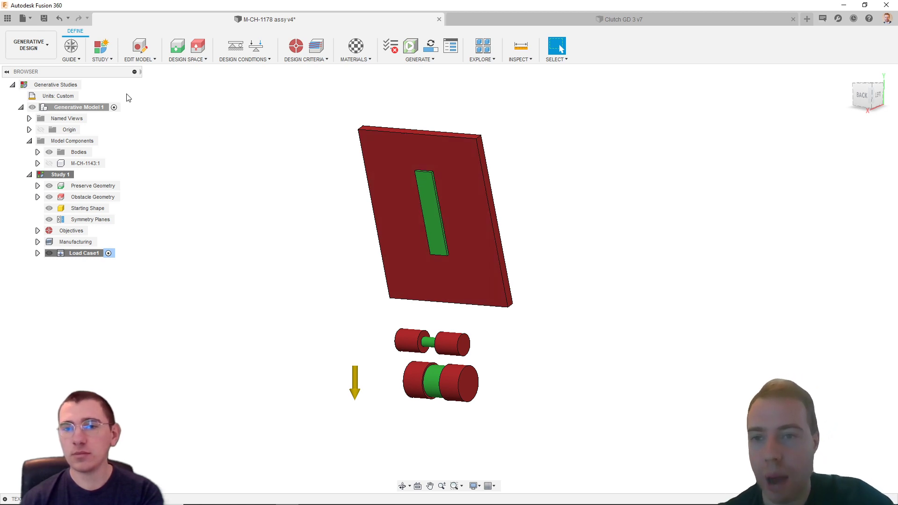
left_click(112, 60)
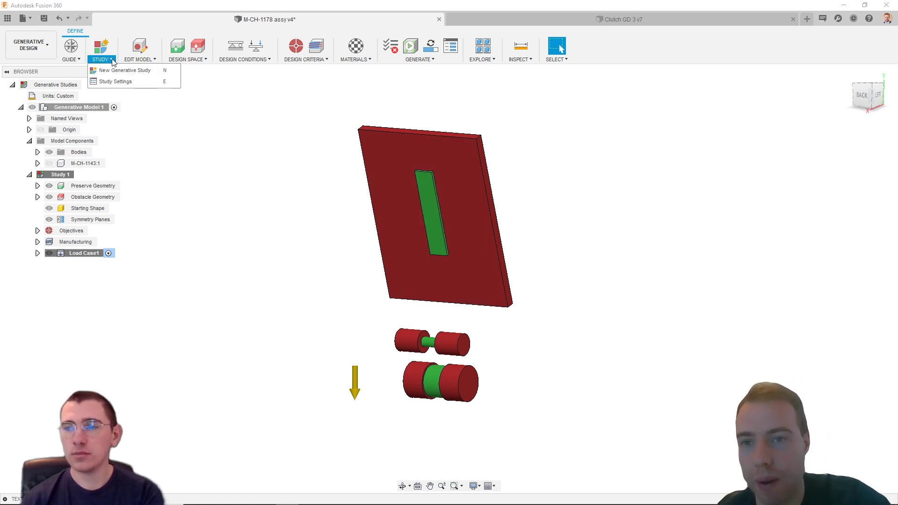
left_click(125, 83)
left_click_drag(481, 213, 244, 133)
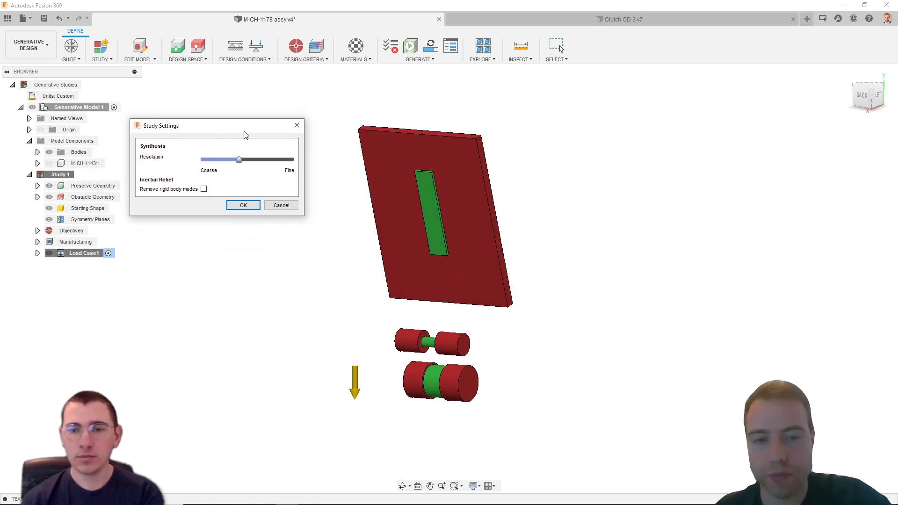
mouse_move(239, 160)
left_mouse_down()
mouse_move(290, 164)
mouse_move(251, 164)
left_mouse_up()
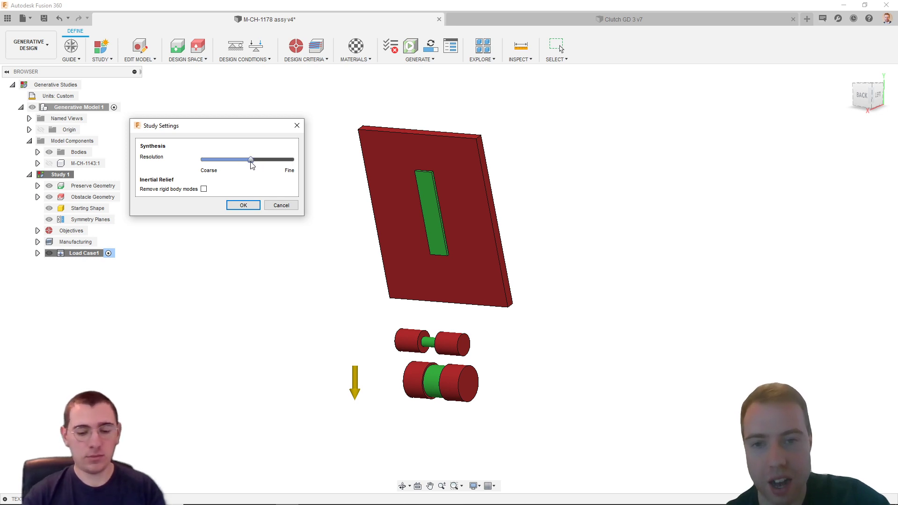
left_click(281, 206)
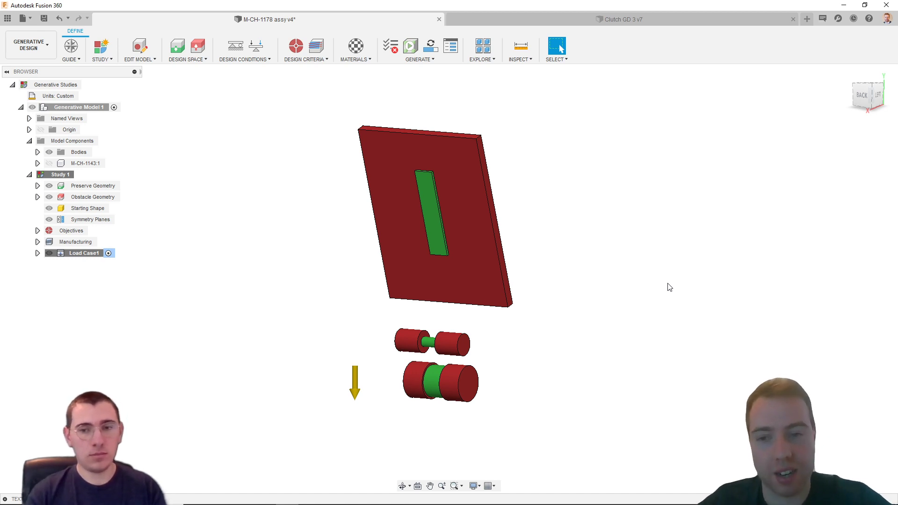
Try a synthesis resolution close to the Fine end in the study settings and discard it.
left_click(111, 59)
left_click(114, 81)
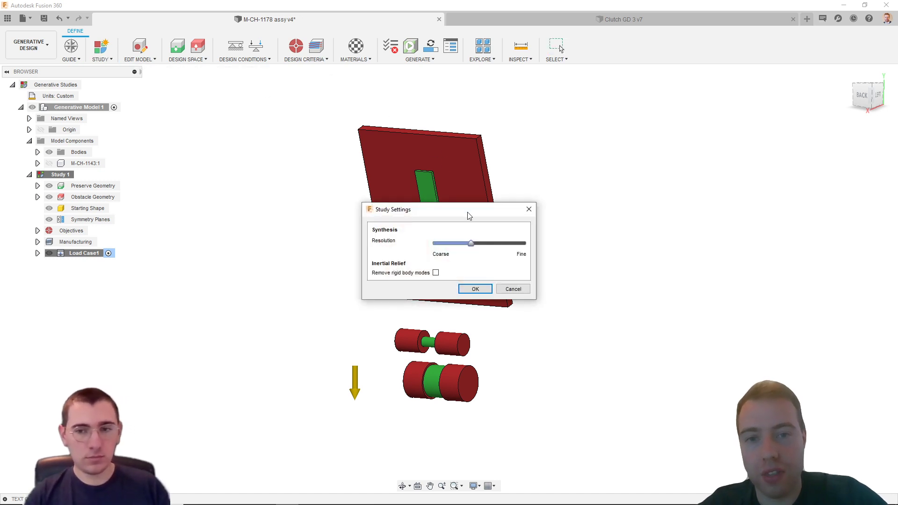
left_click_drag(467, 213, 231, 165)
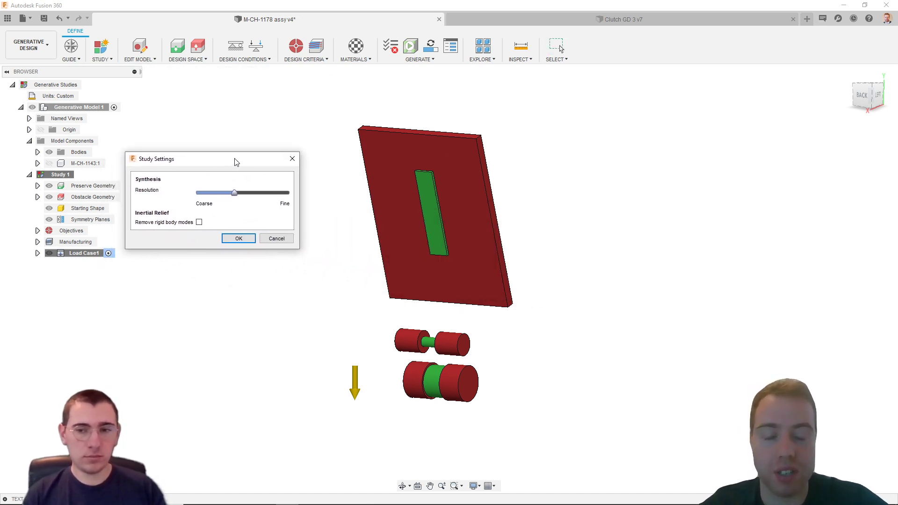
left_click_drag(234, 192, 286, 192)
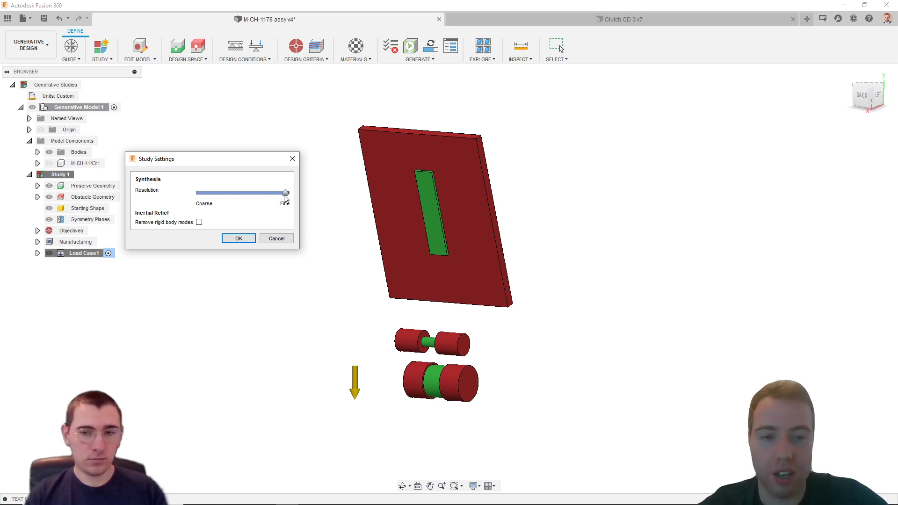
left_click(292, 159)
Review the resolution and inertial relief options in the study settings and close them.
left_click(108, 59)
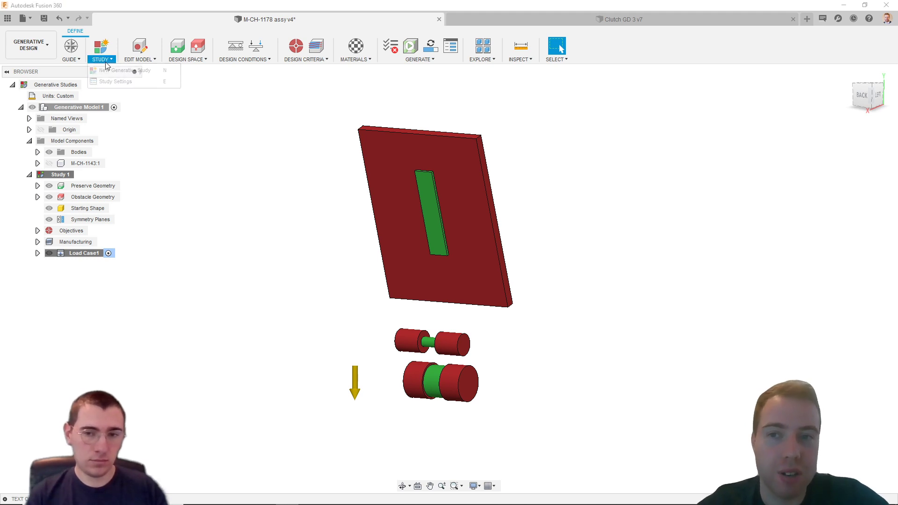
left_click(114, 85)
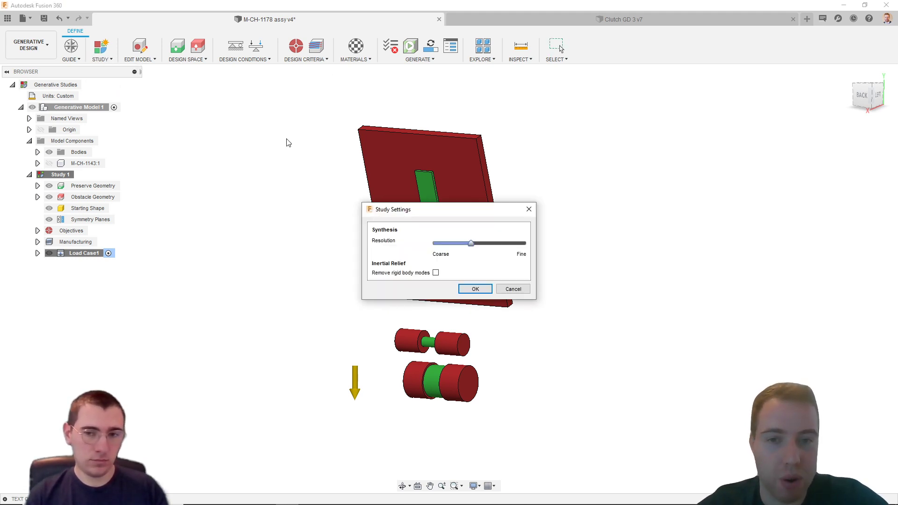
left_click_drag(462, 214, 254, 171)
left_click(323, 165)
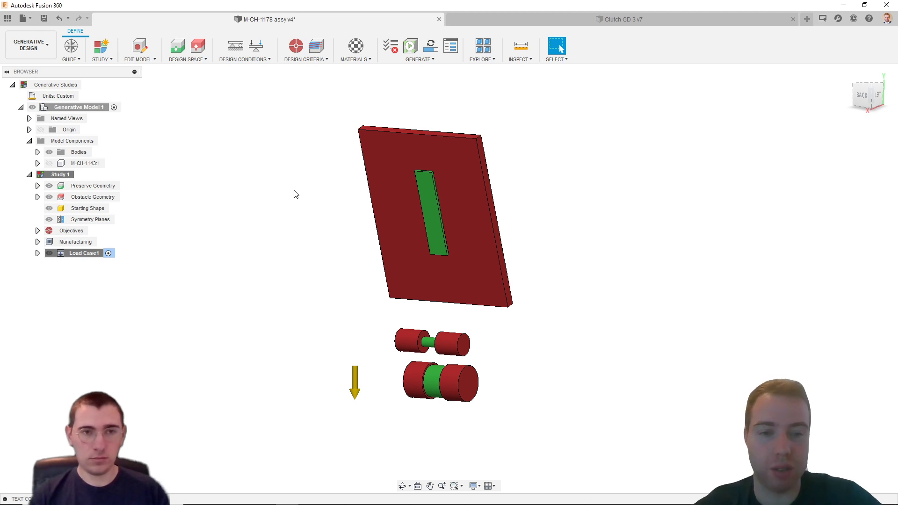
Try raising the study's synthesis resolution to about four fifths of the way from Coarse to Fine, then discard the change.
middle_click_drag(497, 306, 445, 291, "shift")
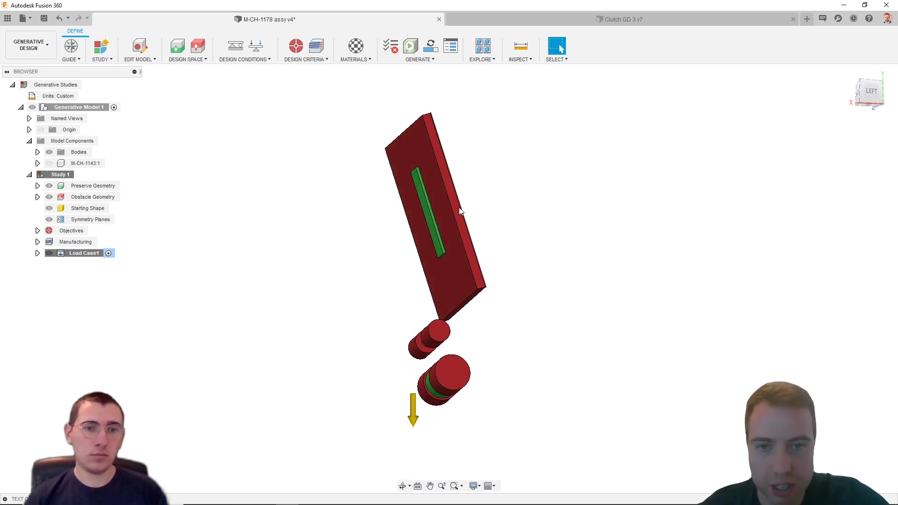
middle_click_drag(401, 352, 453, 335, "shift")
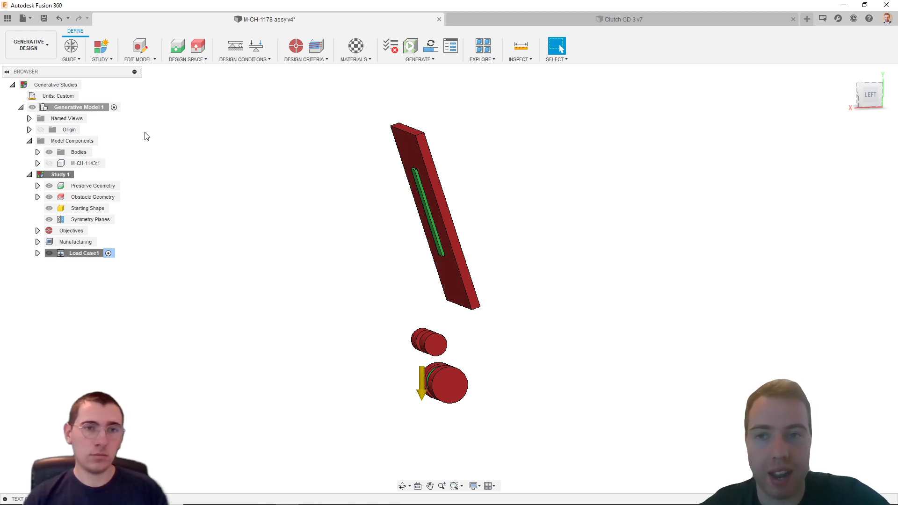
left_click(112, 60)
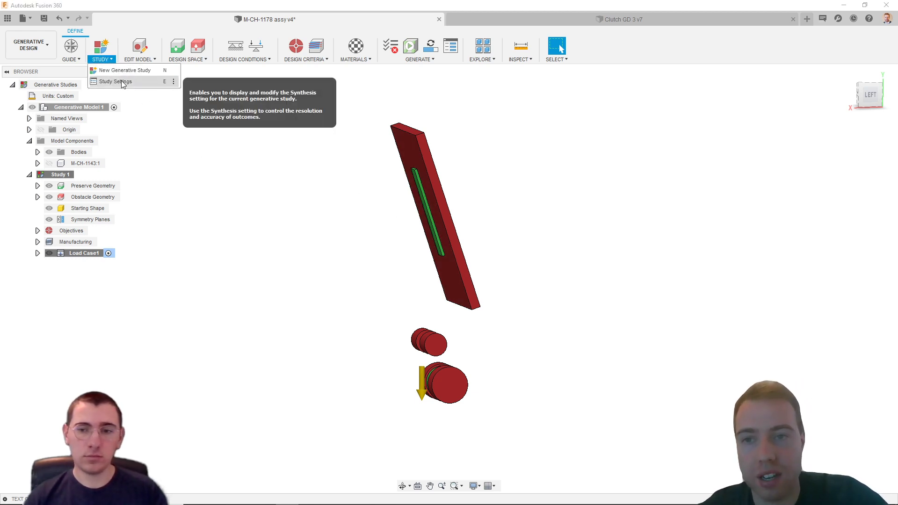
left_click(121, 81)
left_click_drag(458, 206, 272, 151)
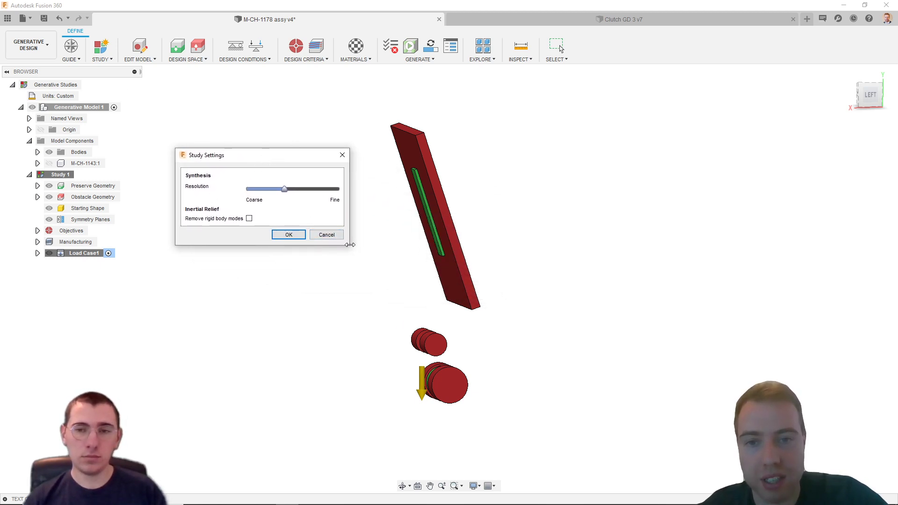
left_click_drag(284, 189, 324, 189)
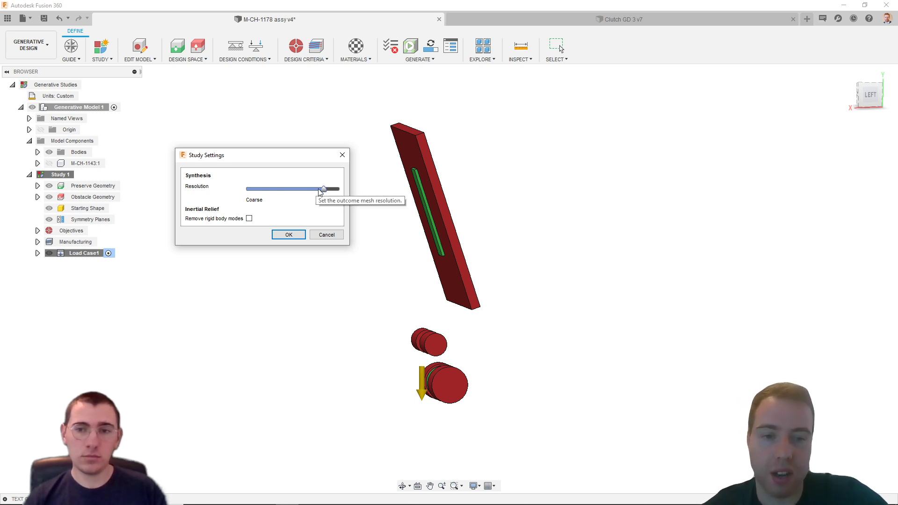
left_click_drag(324, 189, 325, 191)
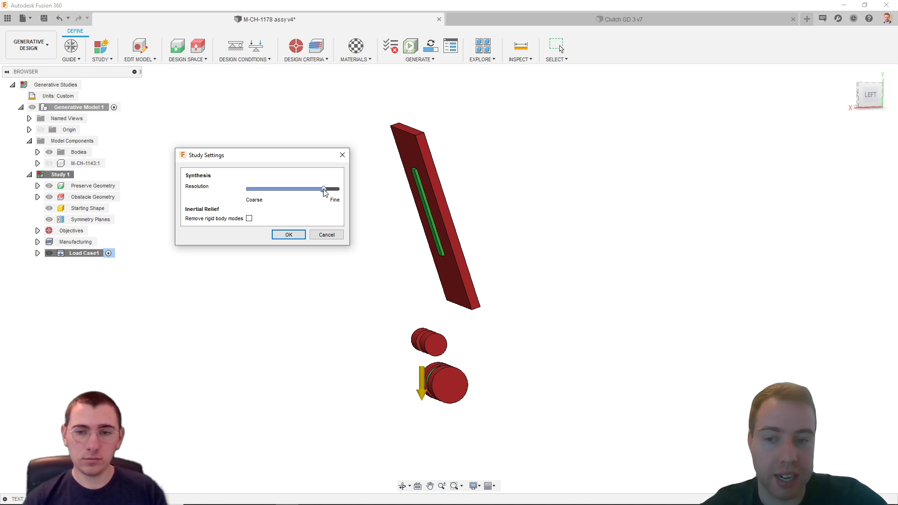
left_click(328, 236)
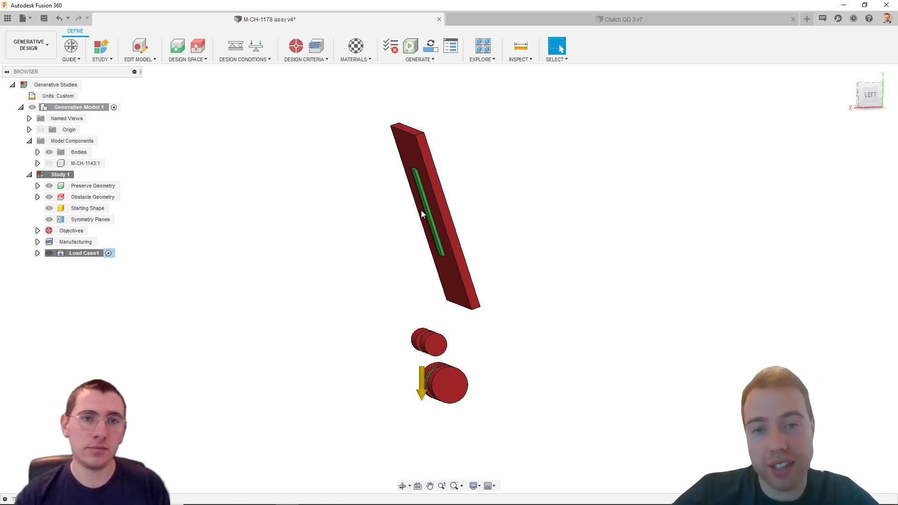
scroll(425, 207, "up", 3)
scroll(424, 211, "down", 4)
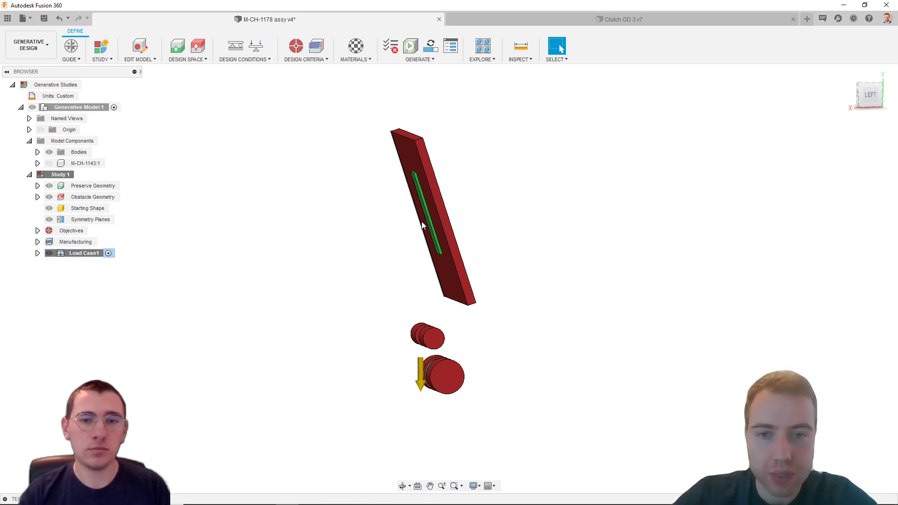
scroll(426, 234, "up", 1)
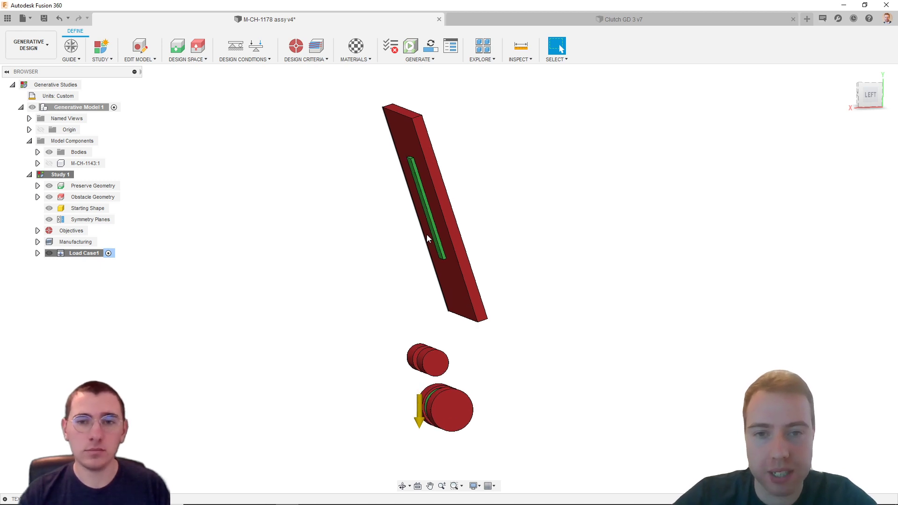
scroll(426, 234, "down", 1)
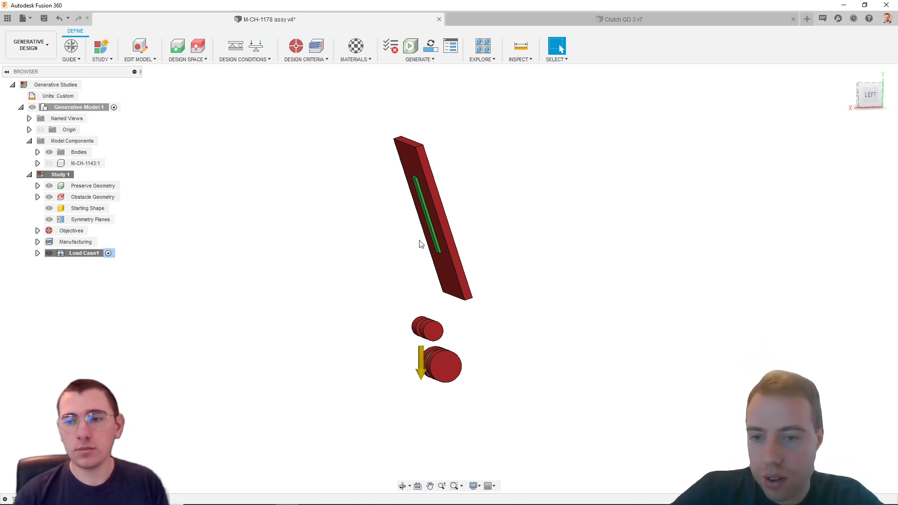
scroll(420, 243, "up", 3)
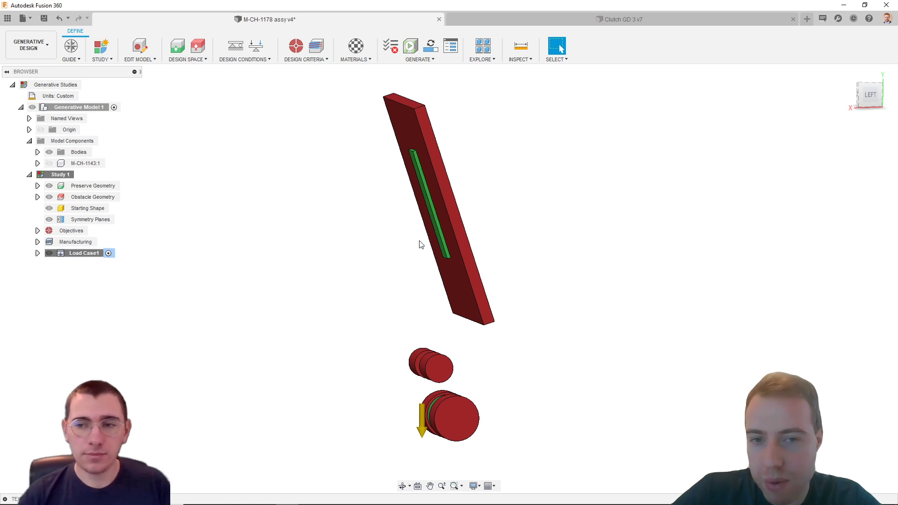
middle_click_drag(420, 244, 506, 244, "shift")
middle_click_drag(592, 241, 511, 238, "shift")
scroll(509, 237, "down", 3)
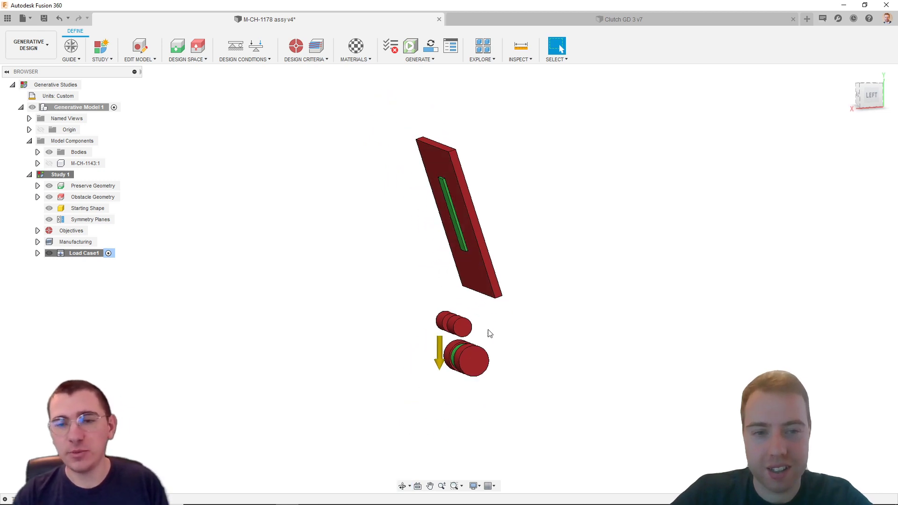